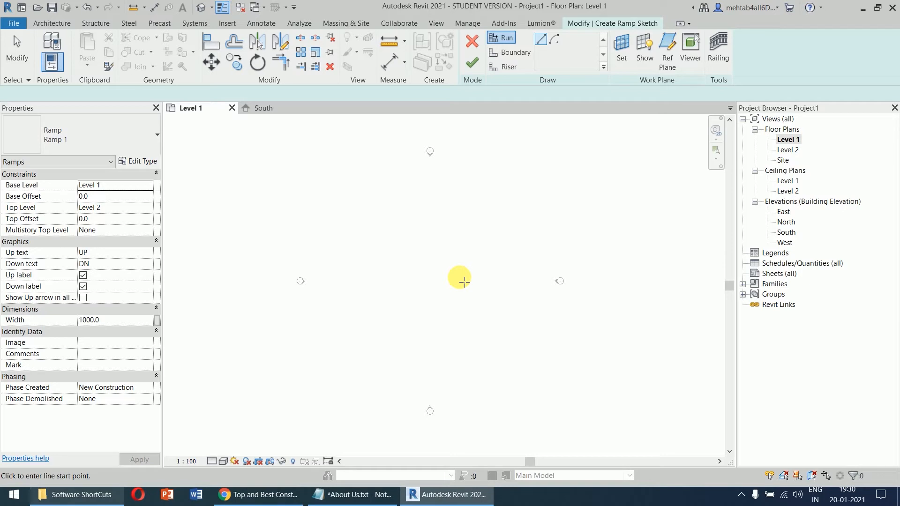
Step: Review the ramp type's maximum incline length and maximum slope, keeping both values as they are
{"action": "left_click", "coordinate": [136, 161]}
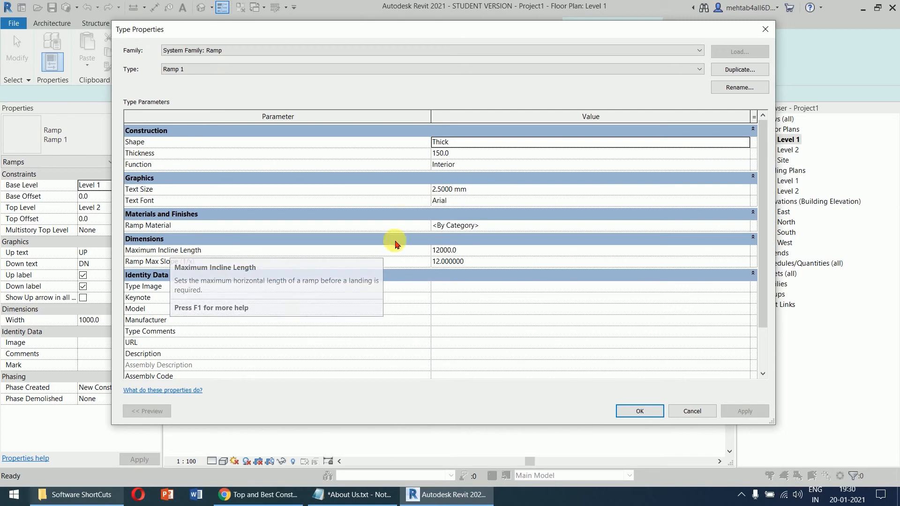
{"action": "left_click", "coordinate": [482, 252]}
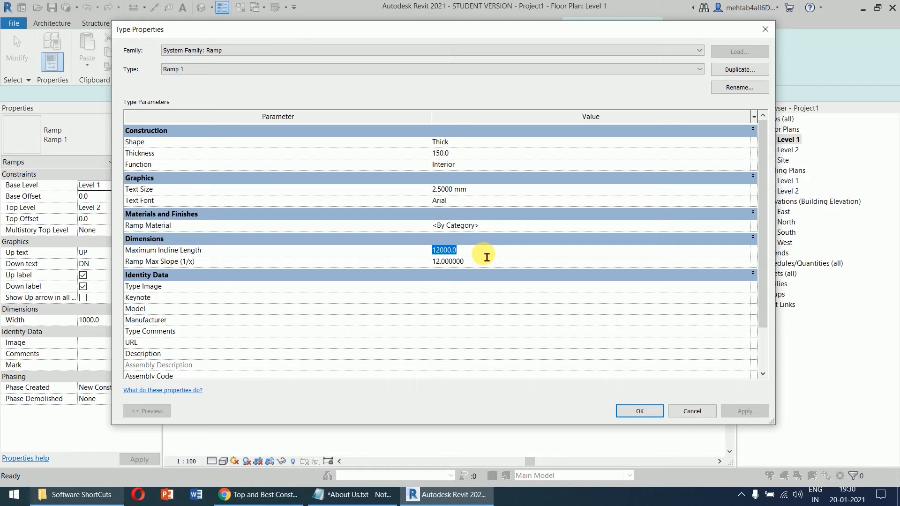
{"action": "left_click", "coordinate": [487, 264]}
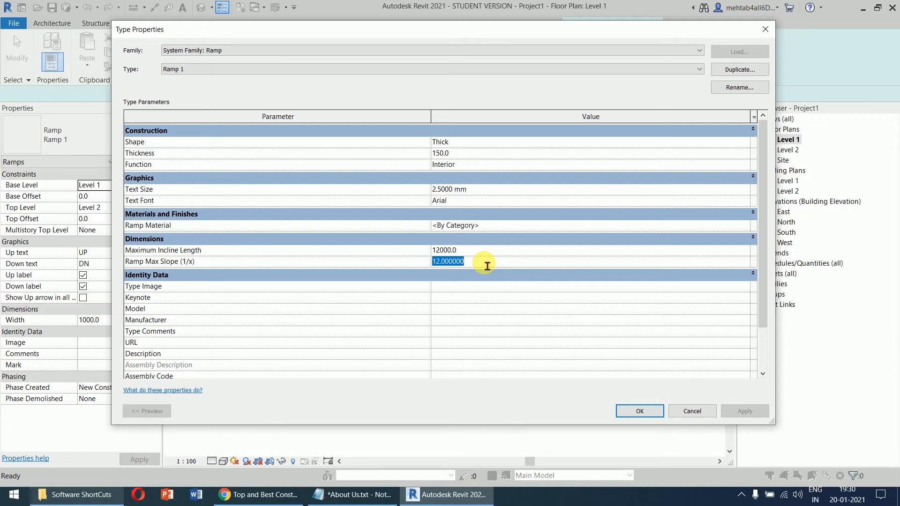
{"action": "left_click", "coordinate": [481, 249]}
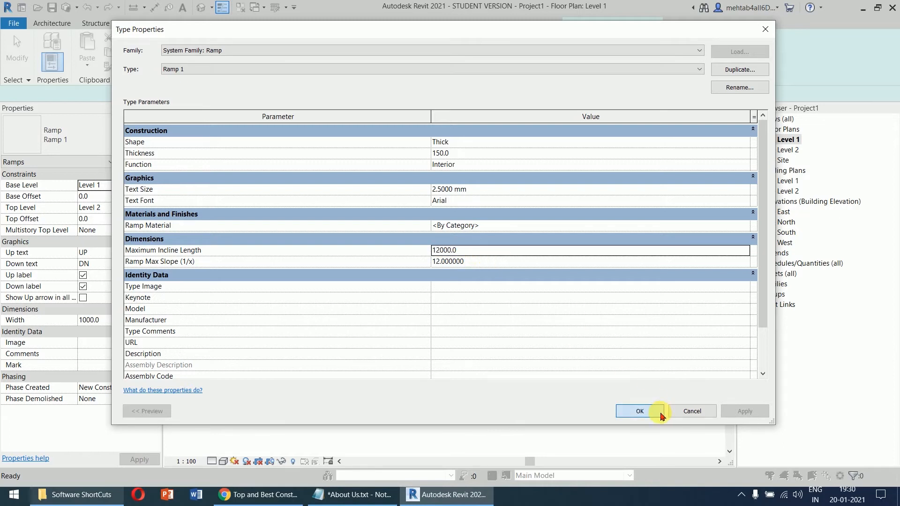
{"action": "left_click", "coordinate": [660, 415]}
Step: Sketch three 12000 mm ramp runs with gaps for landings: one vertical, one diagonal at 130° to it, and one horizontal
{"action": "left_click", "coordinate": [474, 345]}
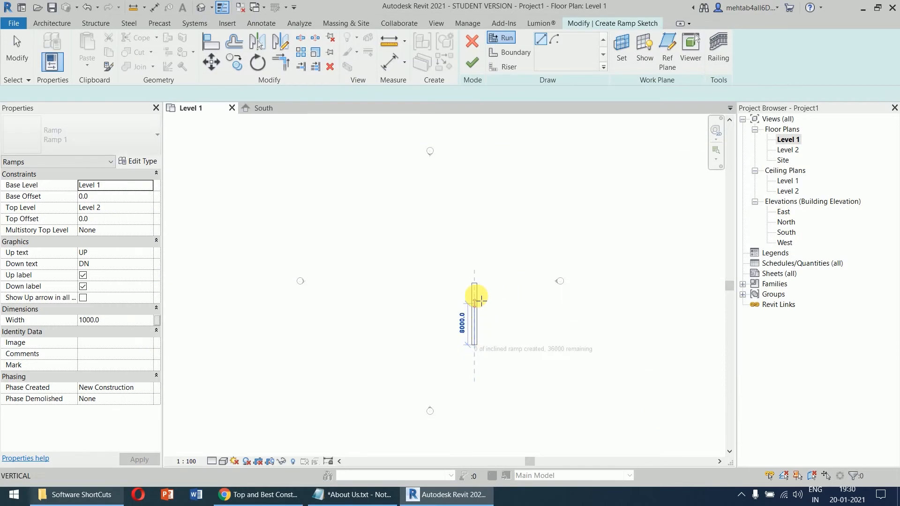
{"action": "left_click", "coordinate": [474, 273]}
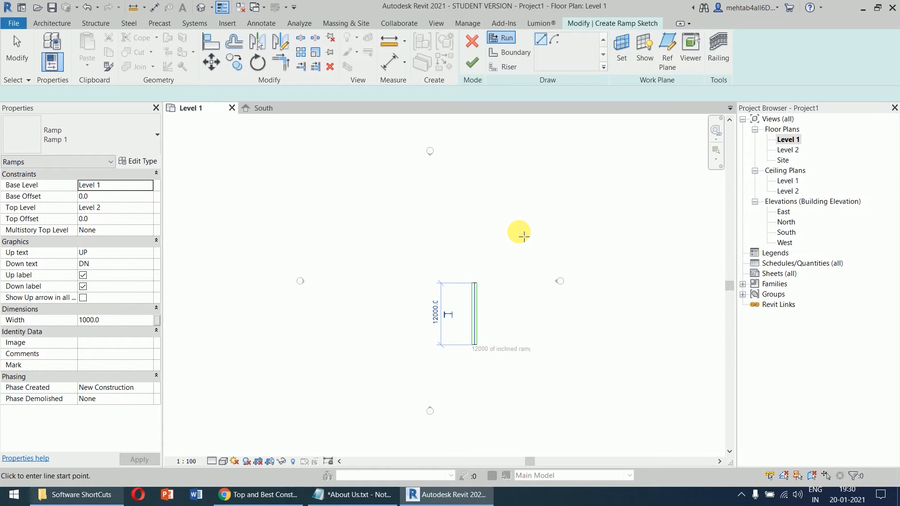
{"action": "scroll", "coordinate": [469, 267], "scroll_direction": "up", "scroll_amount": 3}
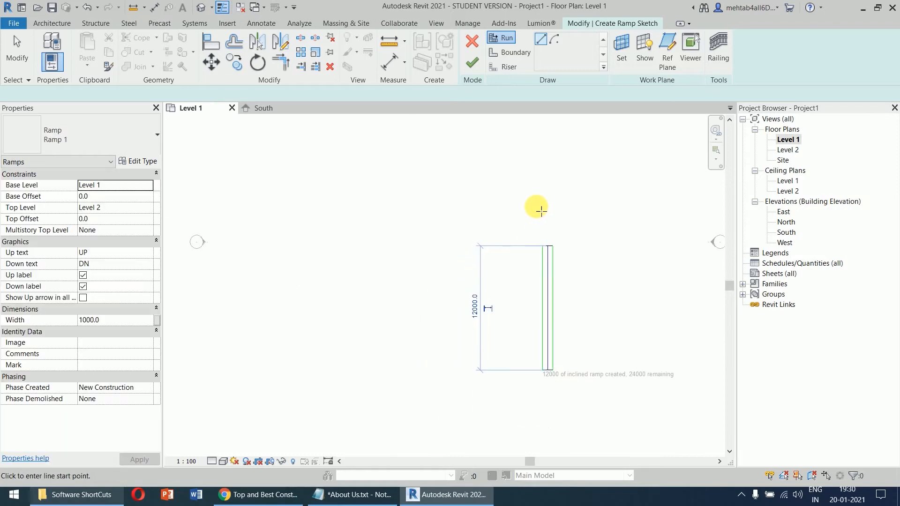
{"action": "left_click", "coordinate": [547, 206]}
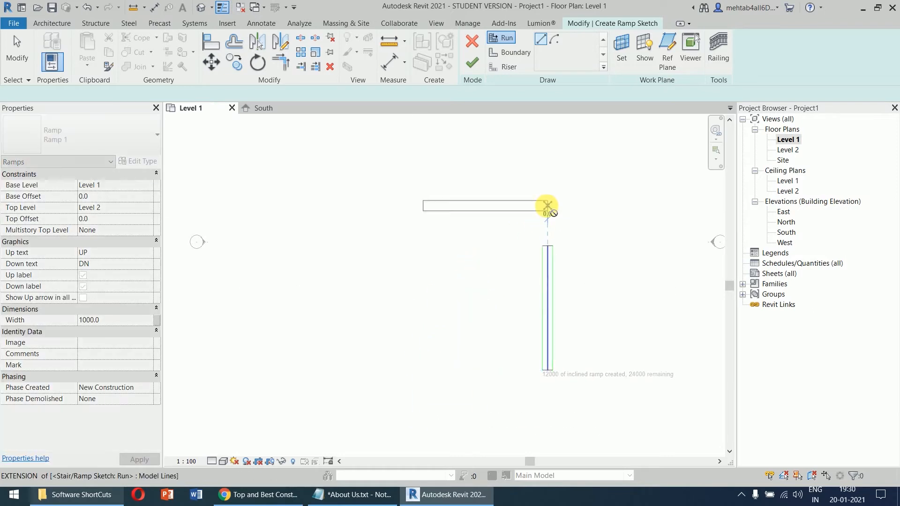
{"action": "left_click", "coordinate": [453, 126]}
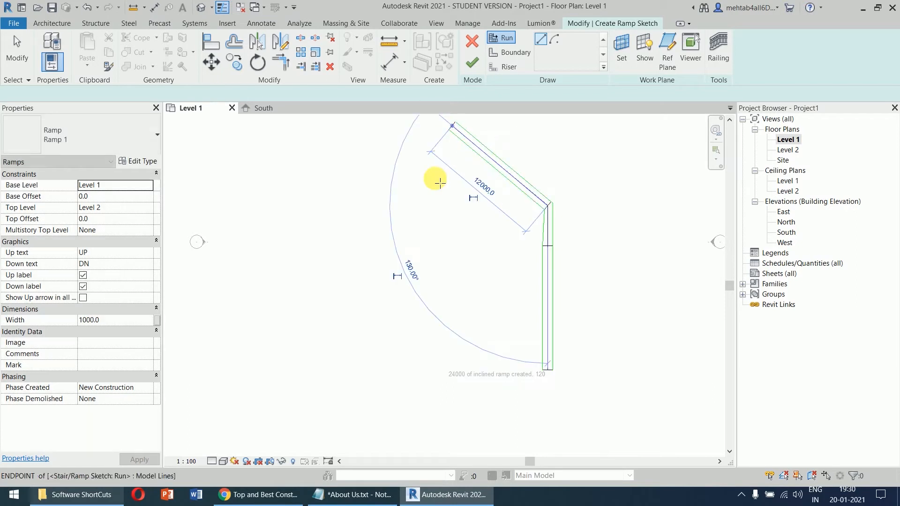
{"action": "scroll", "coordinate": [440, 190], "scroll_direction": "down", "scroll_amount": 1}
{"action": "middle_click_drag", "start_coordinate": [458, 214], "coordinate": [543, 303]}
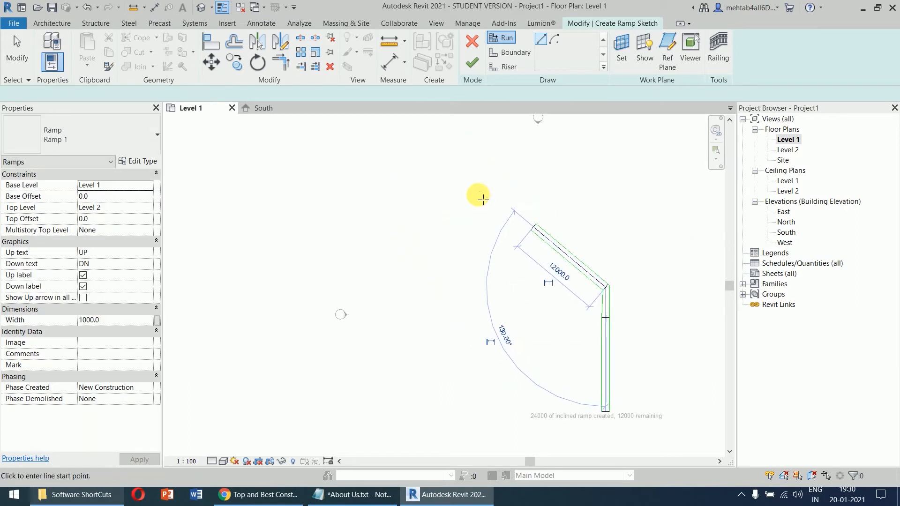
{"action": "left_click", "coordinate": [504, 207]}
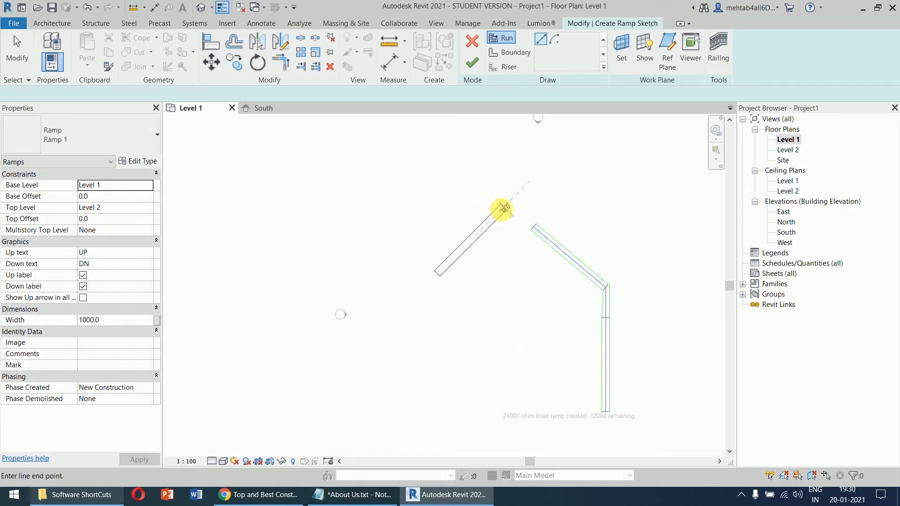
{"action": "left_click", "coordinate": [382, 203]}
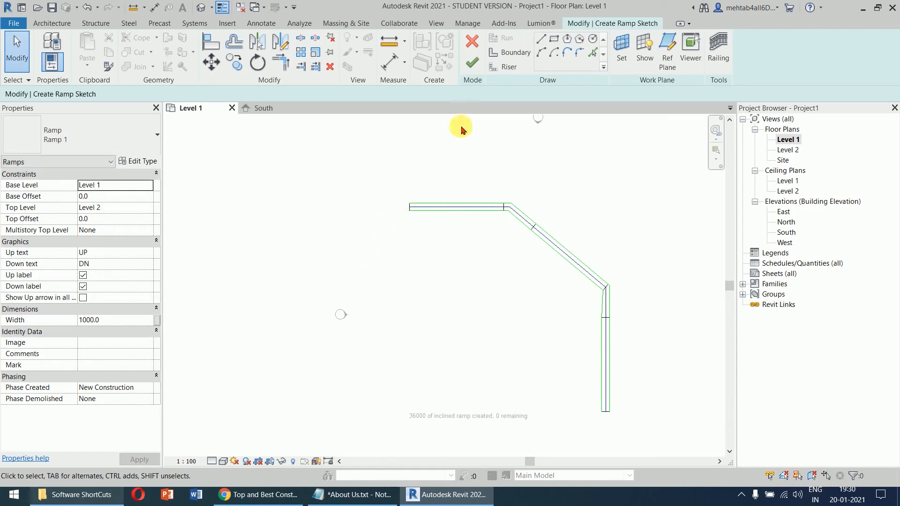
{"action": "left_click", "coordinate": [541, 40]}
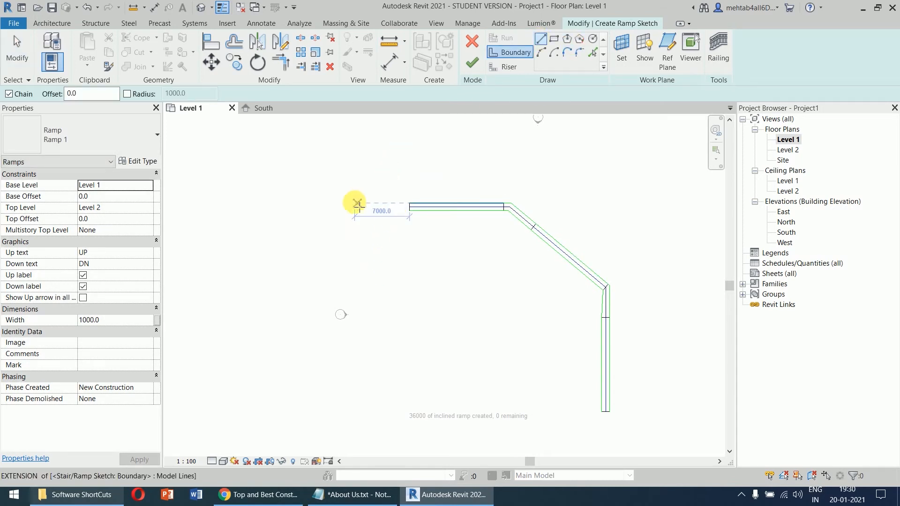
{"action": "right_click", "coordinate": [419, 252]}
{"action": "left_click", "coordinate": [442, 262]}
{"action": "right_click", "coordinate": [436, 257]}
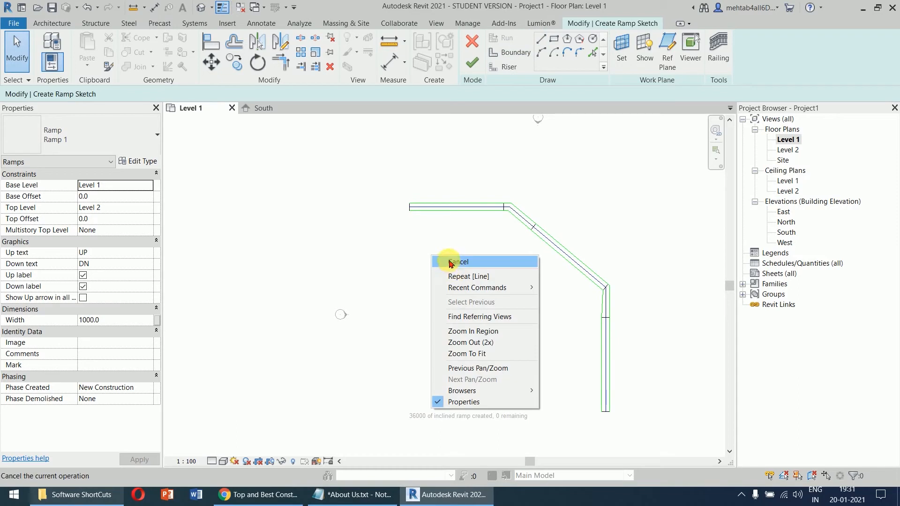
{"action": "left_click", "coordinate": [440, 258]}
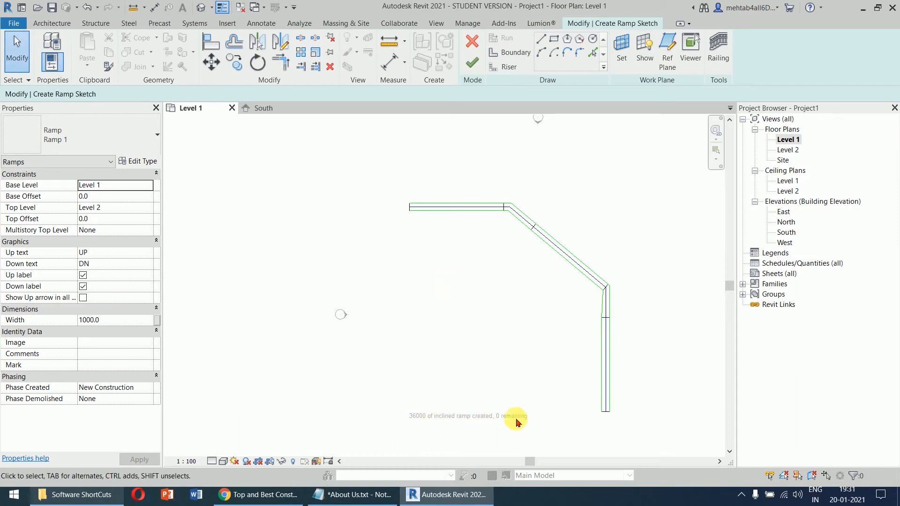
Step: Finish the ramp sketch and show the ramp in the South elevation
{"action": "left_click", "coordinate": [472, 62]}
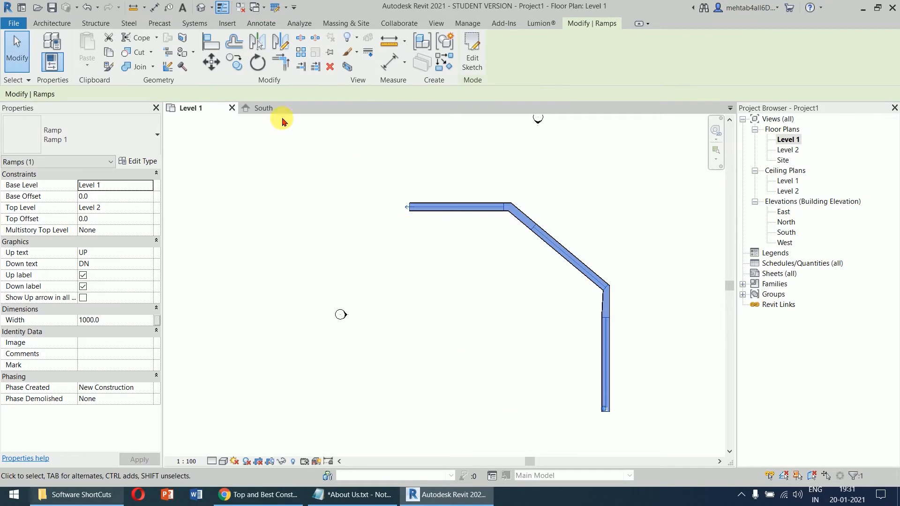
{"action": "left_click", "coordinate": [271, 107]}
{"action": "scroll", "coordinate": [521, 363], "scroll_direction": "down", "scroll_amount": 3}
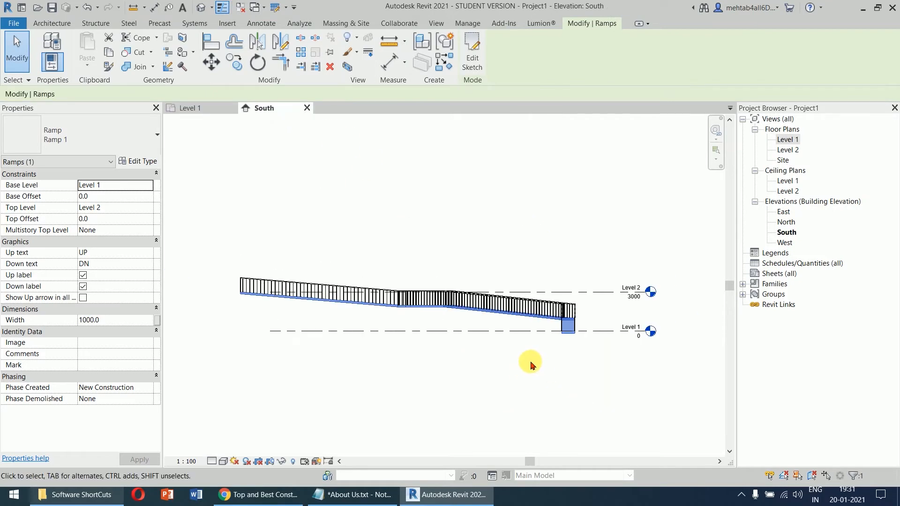
{"action": "middle_click_drag", "start_coordinate": [576, 334], "coordinate": [600, 274]}
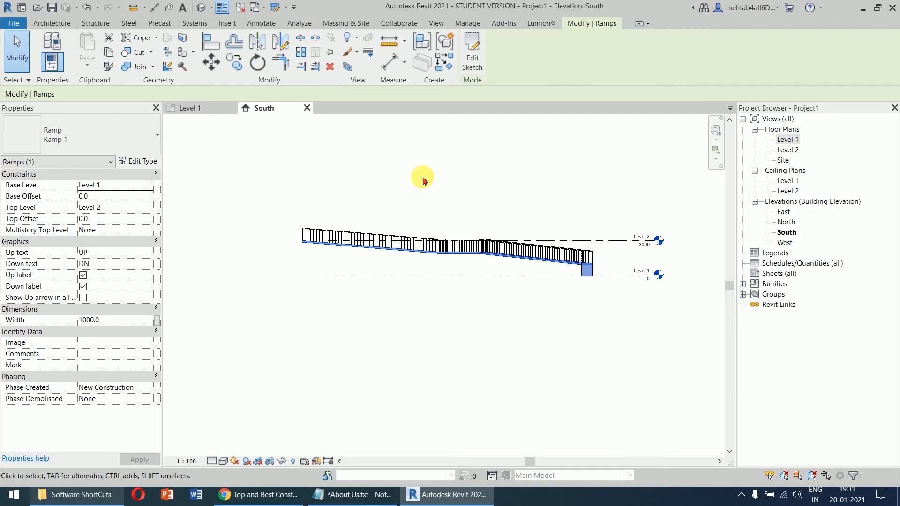
Step: Open the default 3D view and hide both level elements in it
{"action": "left_click", "coordinate": [204, 9]}
{"action": "middle_click_drag", "start_coordinate": [607, 316], "coordinate": [708, 329], "text": "shift"}
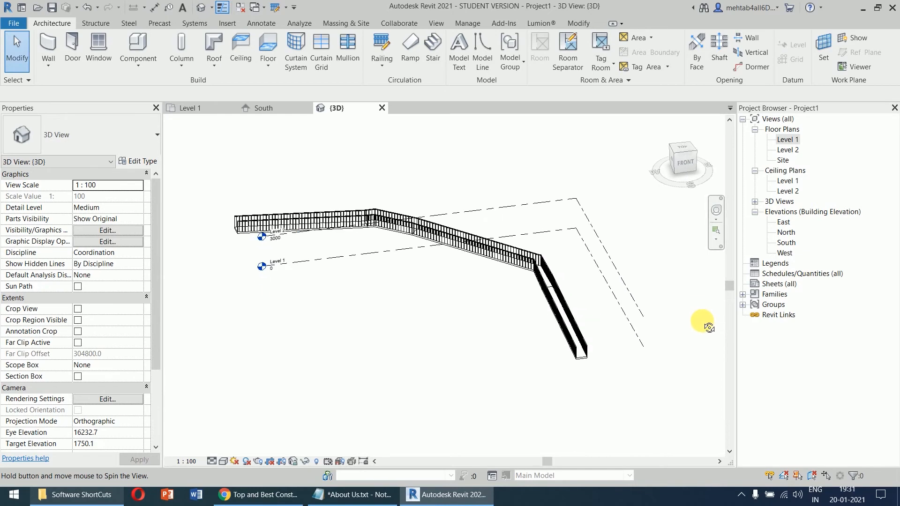
{"action": "left_click_drag", "start_coordinate": [672, 270], "coordinate": [636, 329]}
{"action": "right_click", "coordinate": [634, 292]}
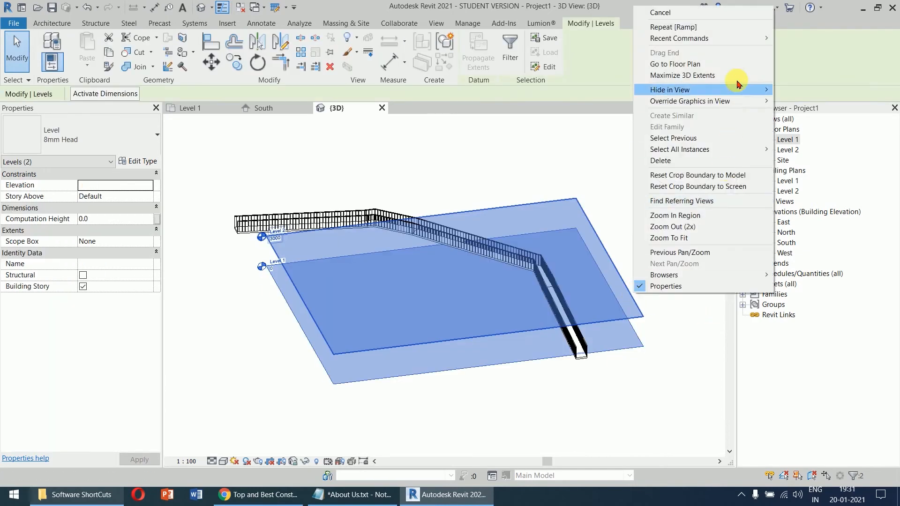
{"action": "mouse_move", "coordinate": [743, 90]}
{"action": "left_click", "coordinate": [797, 90]}
Step: Set the 3D view's visual style to Shaded and inspect the ramp with its railings
{"action": "left_click", "coordinate": [223, 463]}
{"action": "left_click", "coordinate": [246, 433]}
{"action": "scroll", "coordinate": [539, 304], "scroll_direction": "up", "scroll_amount": 2}
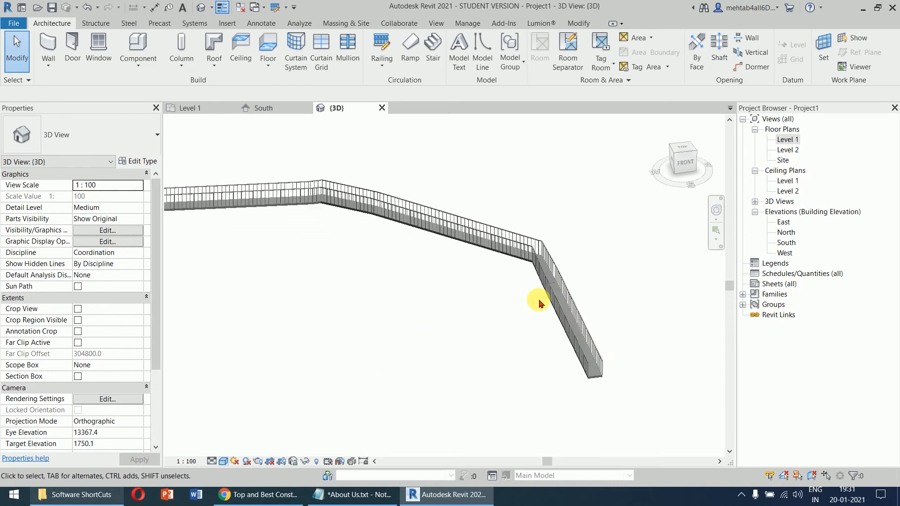
{"action": "scroll", "coordinate": [579, 337], "scroll_direction": "up", "scroll_amount": 4}
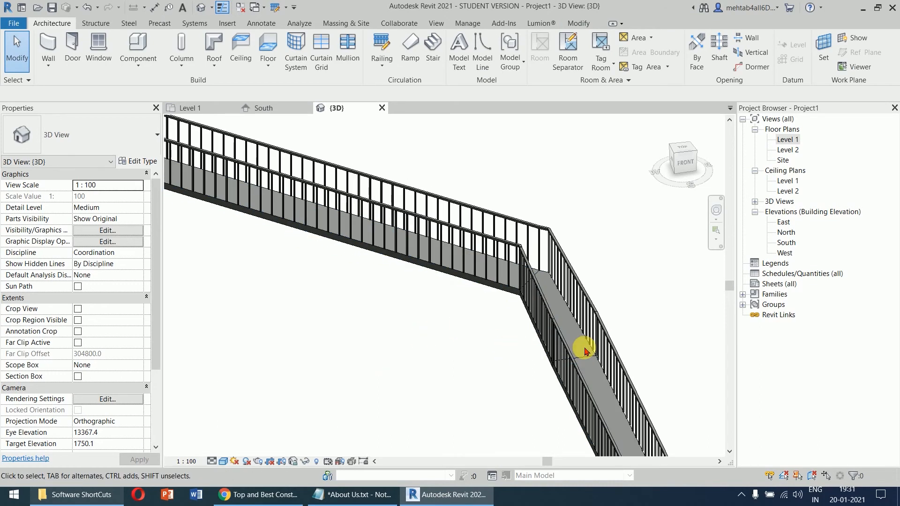
{"action": "middle_click_drag", "start_coordinate": [583, 352], "coordinate": [471, 302], "text": "shift"}
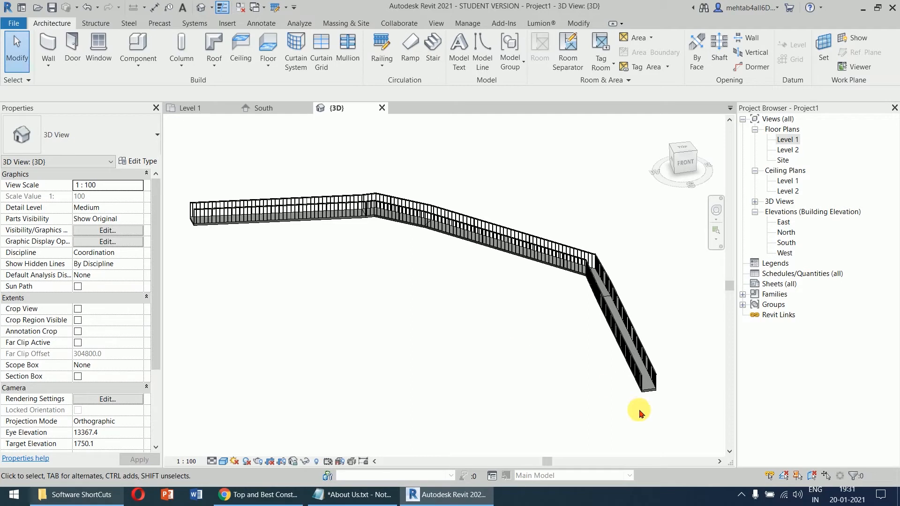
Step: Change the ramp type's Shape parameter to Solid
{"action": "left_click", "coordinate": [649, 395]}
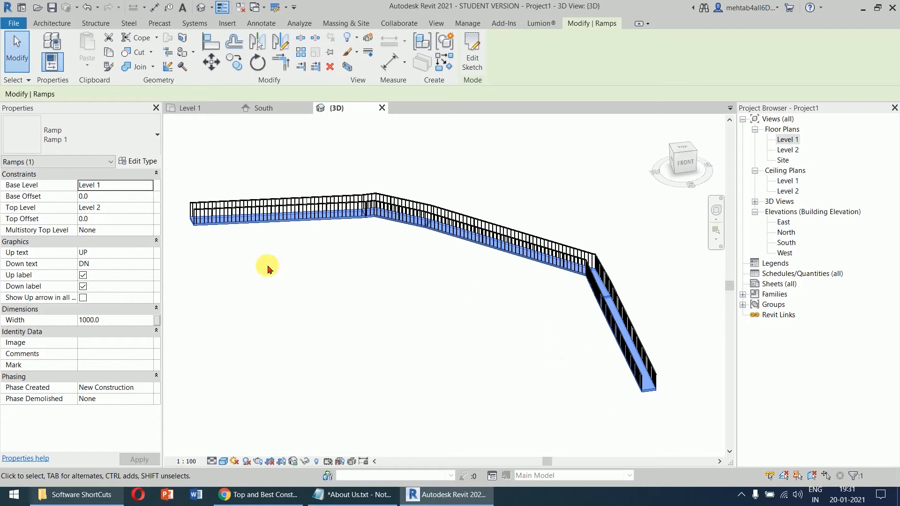
{"action": "left_click", "coordinate": [137, 161]}
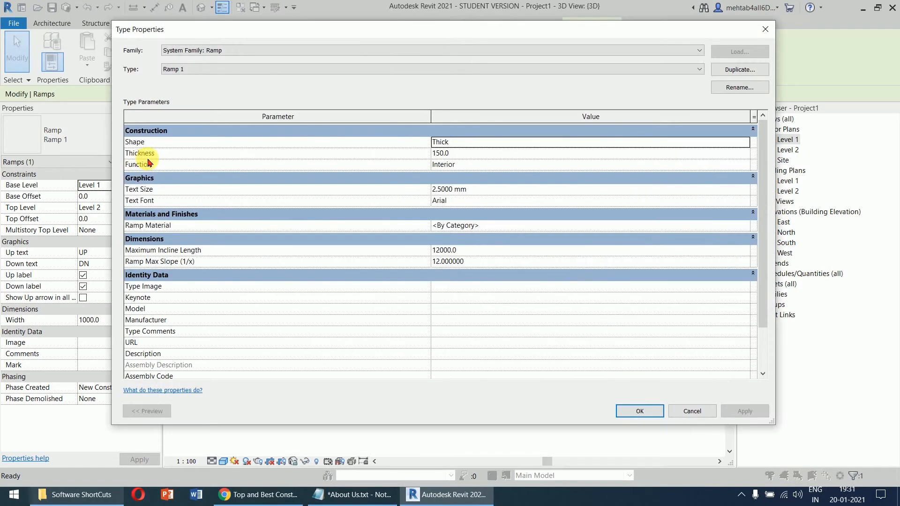
{"action": "left_click", "coordinate": [463, 141]}
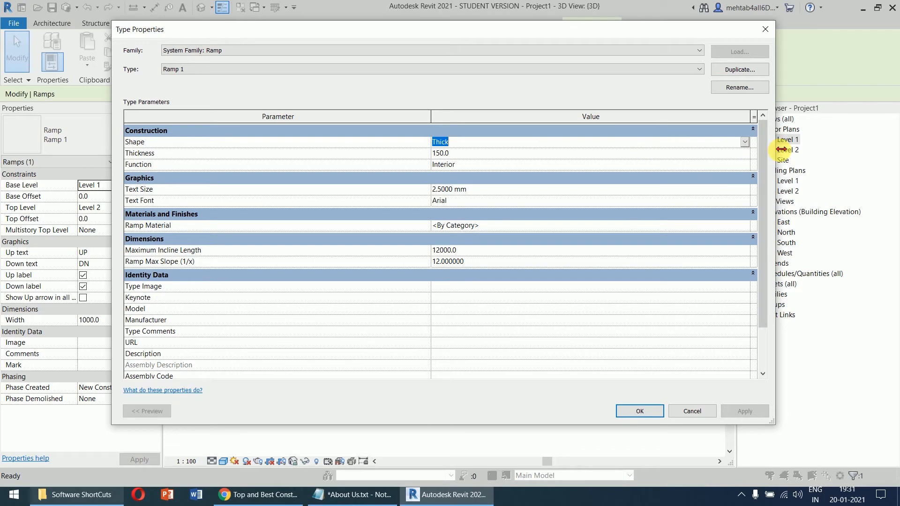
{"action": "left_click", "coordinate": [745, 146]}
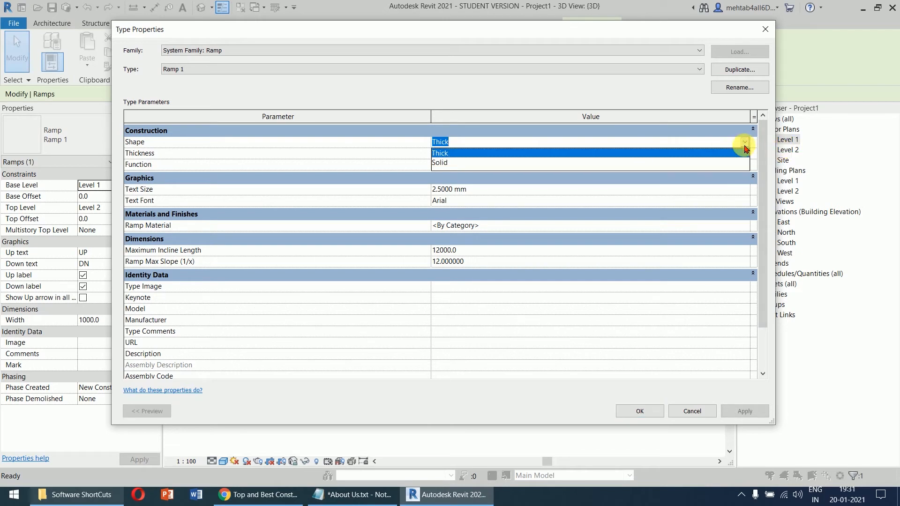
{"action": "left_click", "coordinate": [518, 161]}
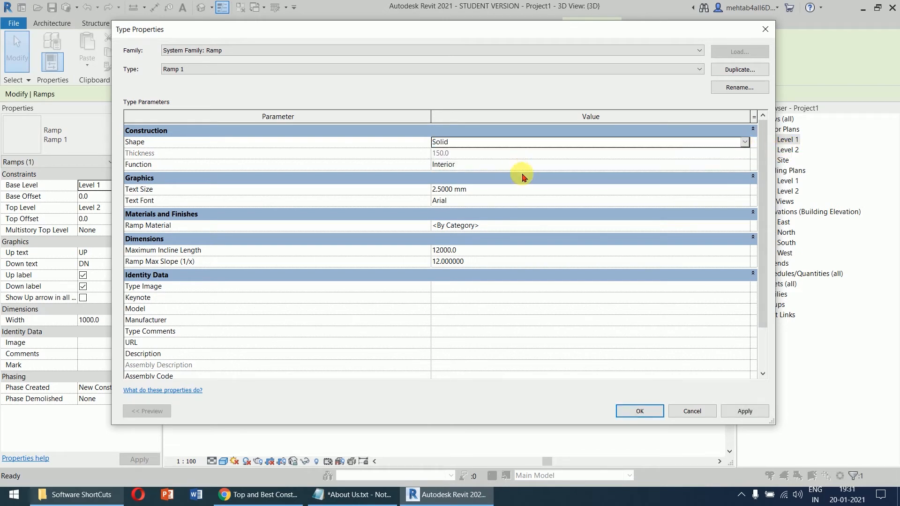
{"action": "left_click", "coordinate": [639, 409]}
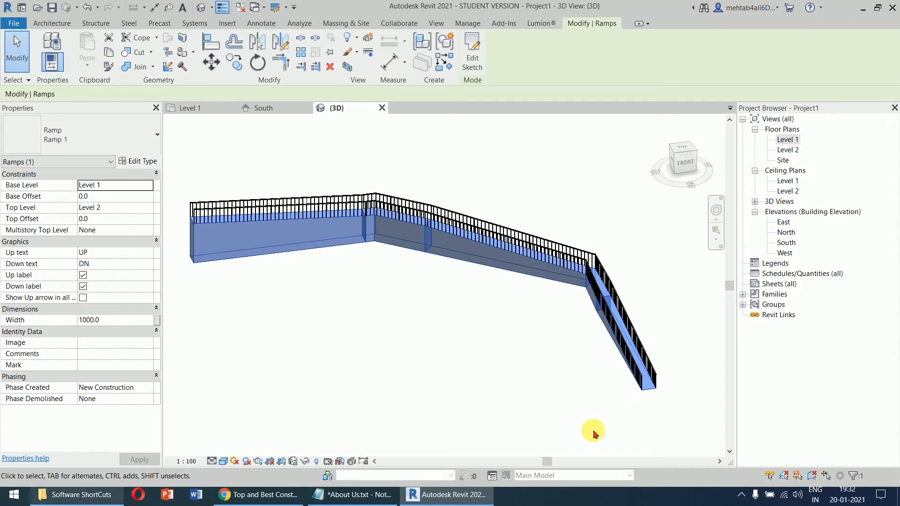
{"action": "left_click", "coordinate": [531, 368]}
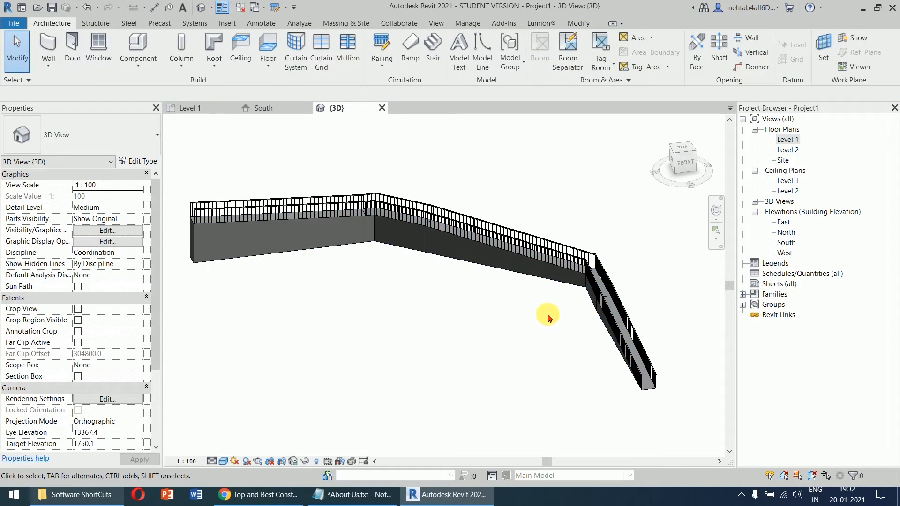
Step: Set the ramp type's Shape parameter back to Thick
{"action": "scroll", "coordinate": [532, 313], "scroll_direction": "down", "scroll_amount": 1}
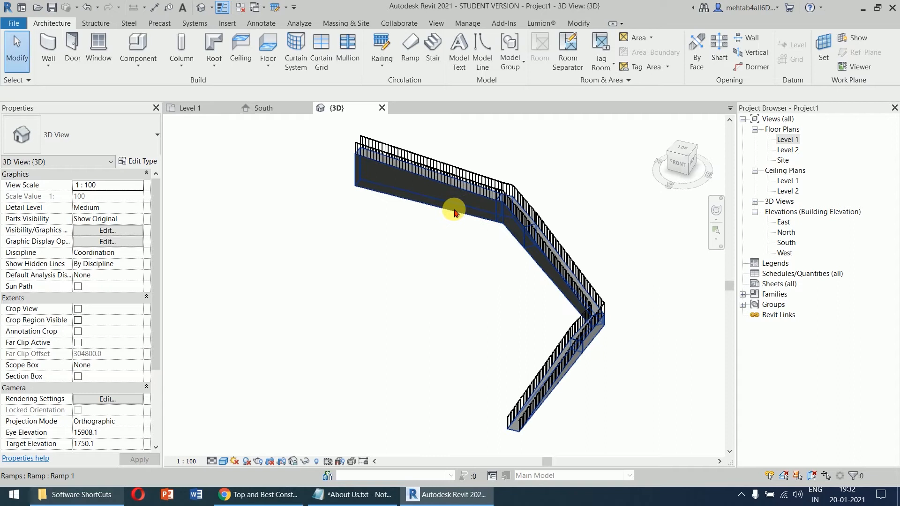
{"action": "left_click", "coordinate": [452, 206]}
{"action": "left_click", "coordinate": [138, 161]}
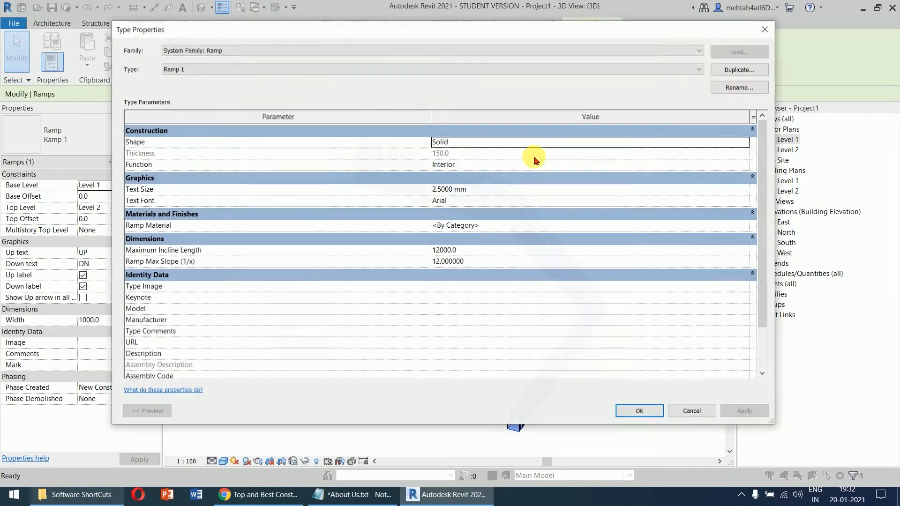
{"action": "left_click", "coordinate": [547, 143]}
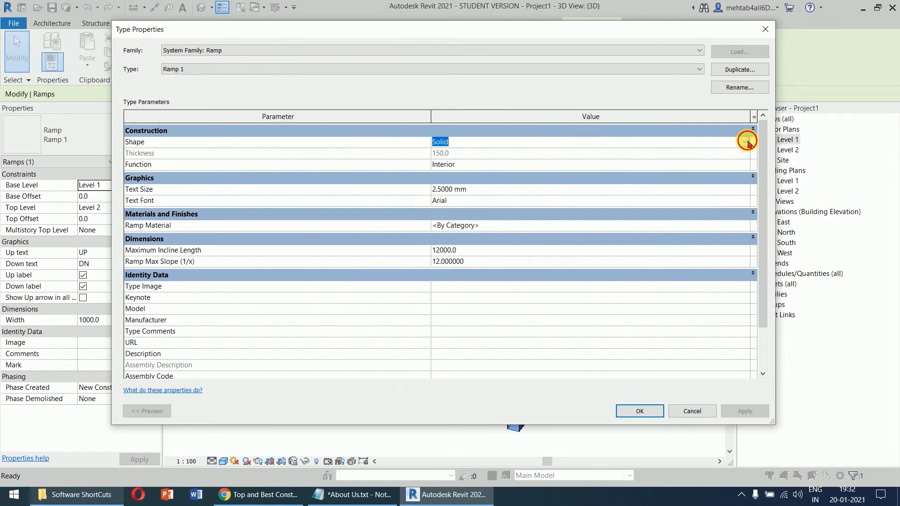
{"action": "left_click", "coordinate": [745, 142]}
{"action": "left_click", "coordinate": [441, 154]}
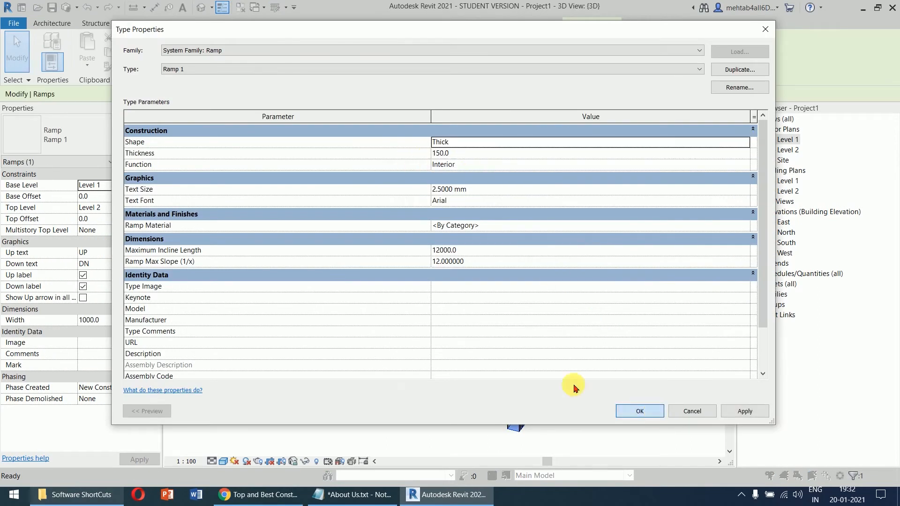
{"action": "left_click", "coordinate": [643, 411]}
{"action": "left_click", "coordinate": [392, 300]}
{"action": "scroll", "coordinate": [466, 263], "scroll_direction": "down", "scroll_amount": 3}
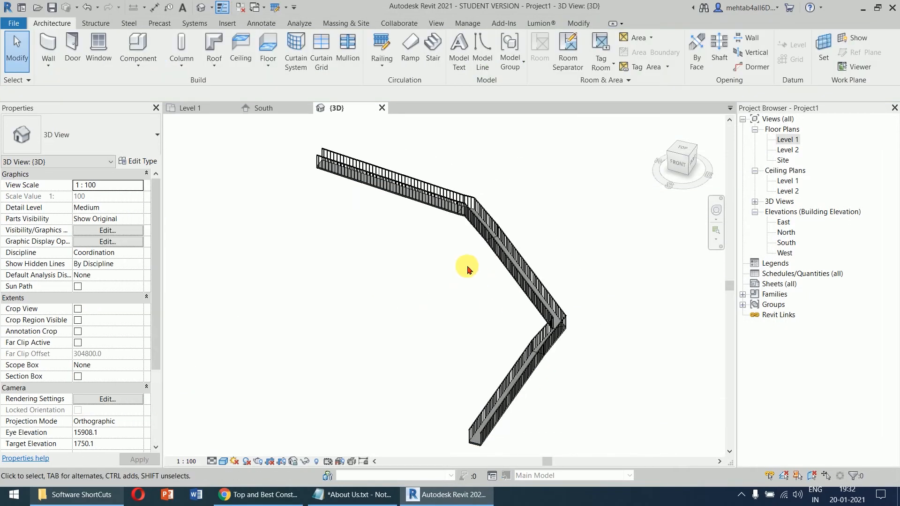
Step: Delete the three-run ramp from the Level 1 floor plan
{"action": "double_click", "coordinate": [794, 142]}
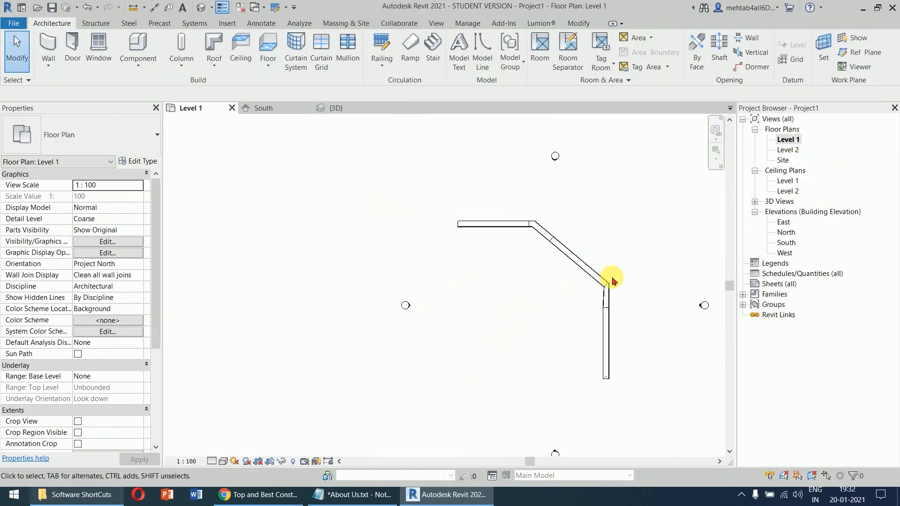
{"action": "middle_click_drag", "start_coordinate": [607, 277], "coordinate": [426, 277]}
{"action": "left_click_drag", "start_coordinate": [444, 179], "coordinate": [265, 387]}
{"action": "key", "text": "Delete"}
Step: Start a ramp sketch and draw a center-ends arc run with a 20000 radius spanning about 34°
{"action": "left_click", "coordinate": [410, 51]}
{"action": "left_click", "coordinate": [554, 39]}
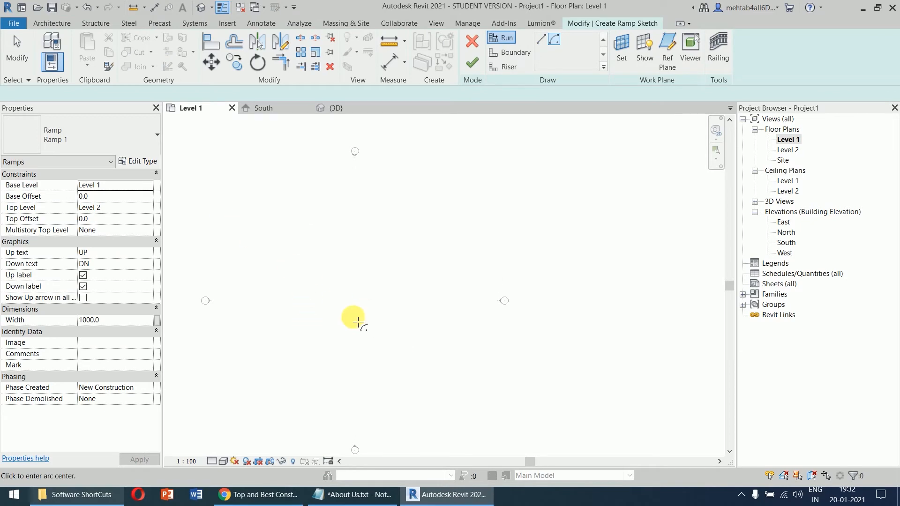
{"action": "left_click", "coordinate": [348, 291]}
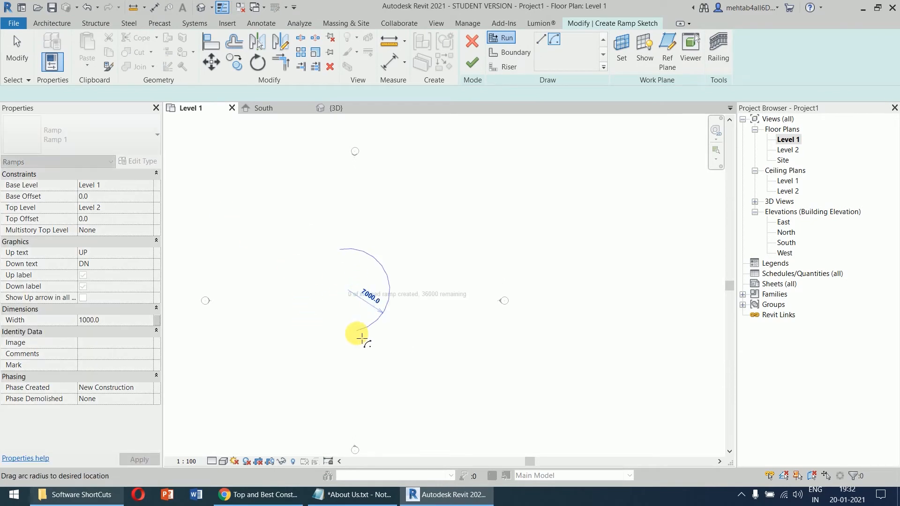
{"action": "left_click", "coordinate": [345, 412]}
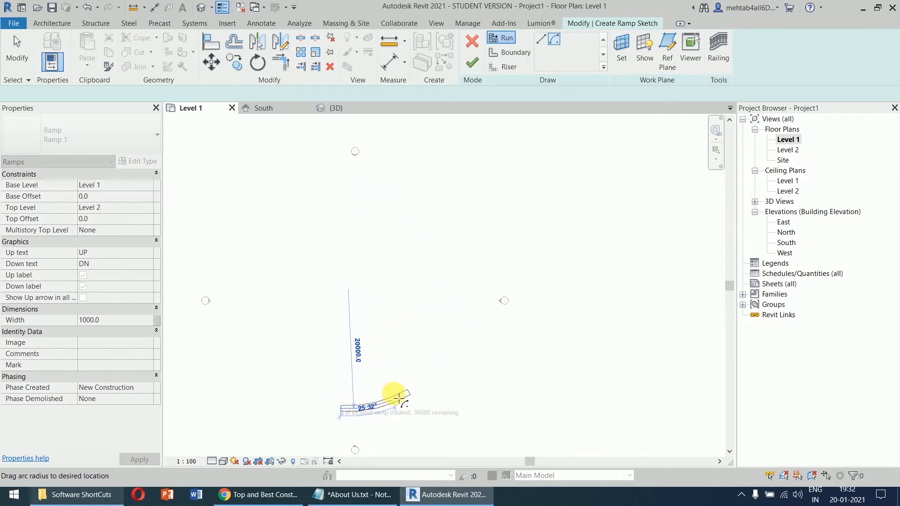
{"action": "left_click", "coordinate": [415, 393]}
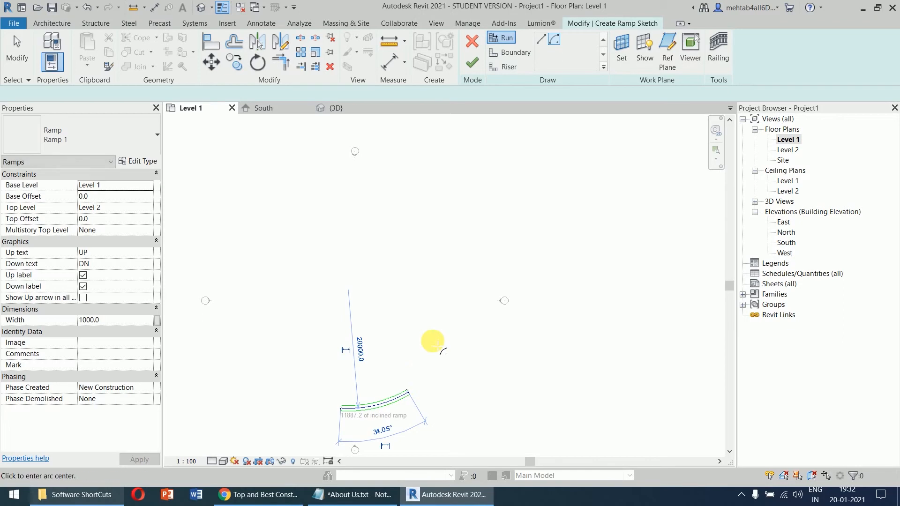
{"action": "middle_click_drag", "start_coordinate": [418, 304], "coordinate": [424, 233]}
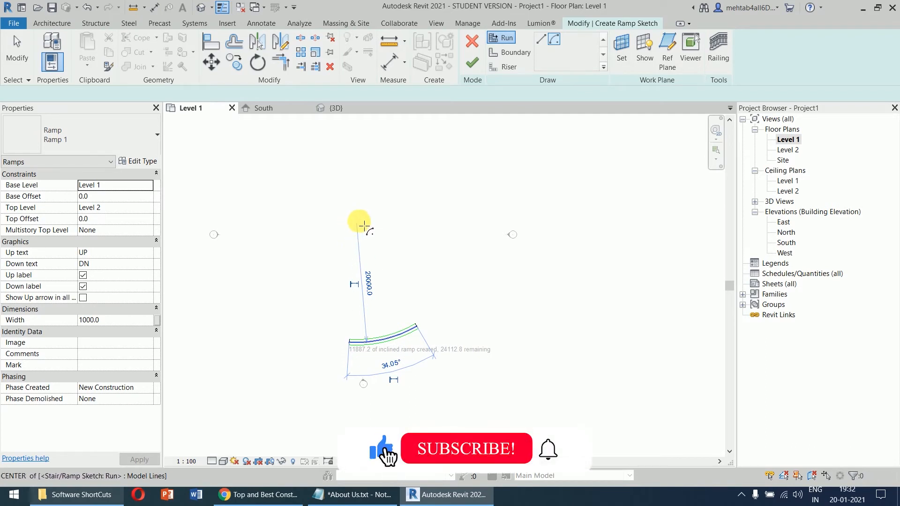
{"action": "key", "text": "Escape"}
{"action": "key", "text": "Escape"}
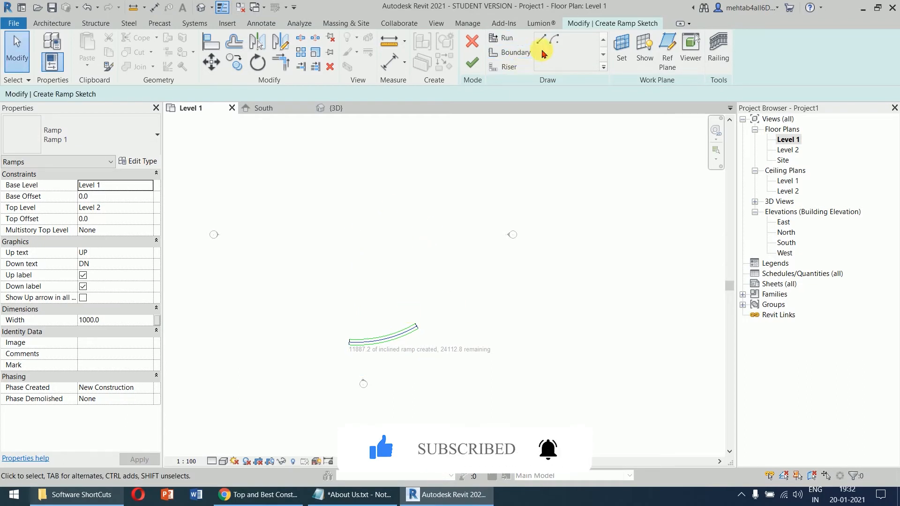
Step: Draw a second arc run from the same center at a 20000 radius spanning about 34°, leaving a small landing gap
{"action": "left_click", "coordinate": [555, 39]}
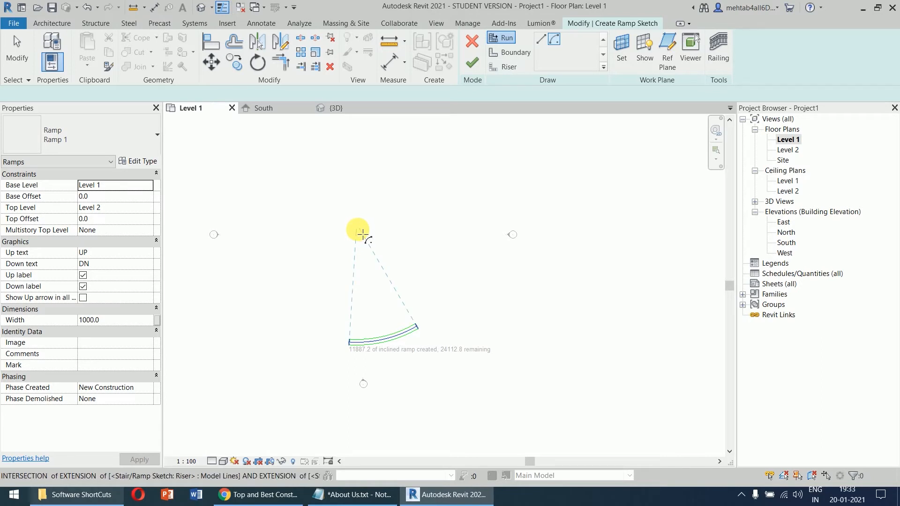
{"action": "left_click", "coordinate": [363, 233]}
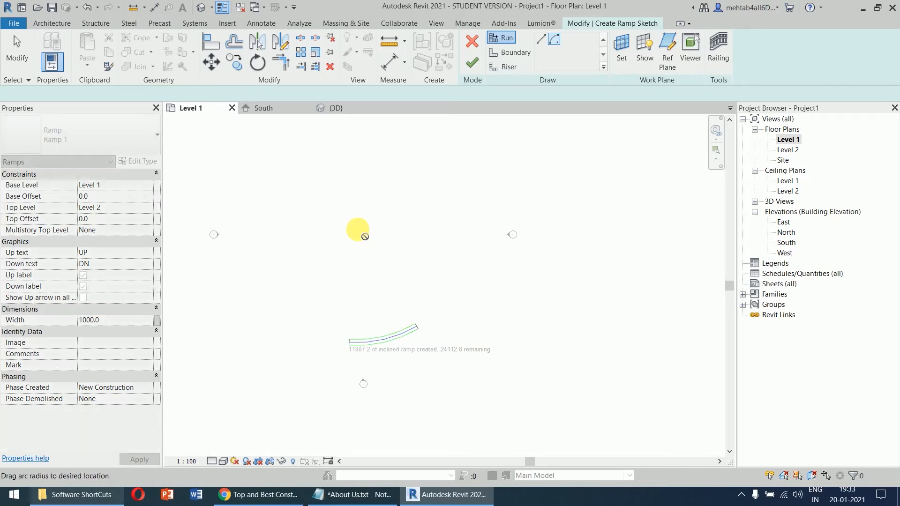
{"action": "scroll", "coordinate": [425, 328], "scroll_direction": "up", "scroll_amount": 2}
{"action": "left_click", "coordinate": [425, 324]}
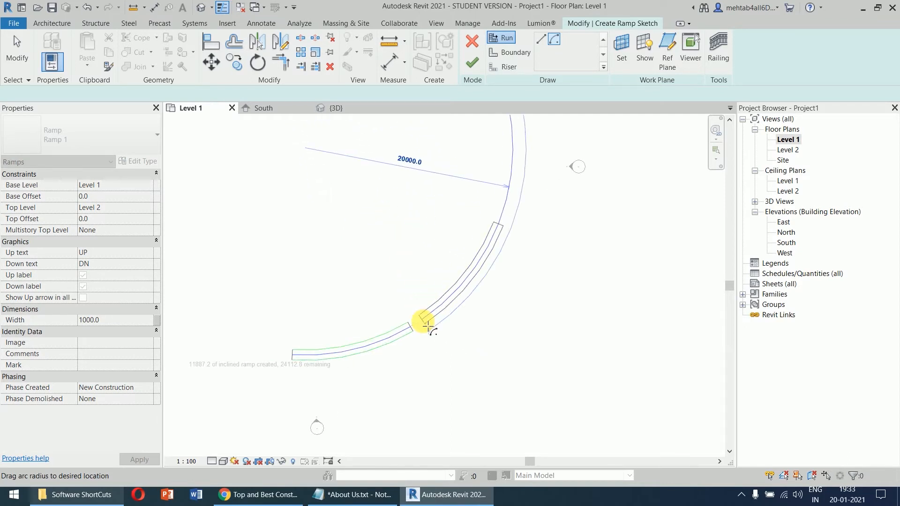
{"action": "left_click", "coordinate": [505, 216]}
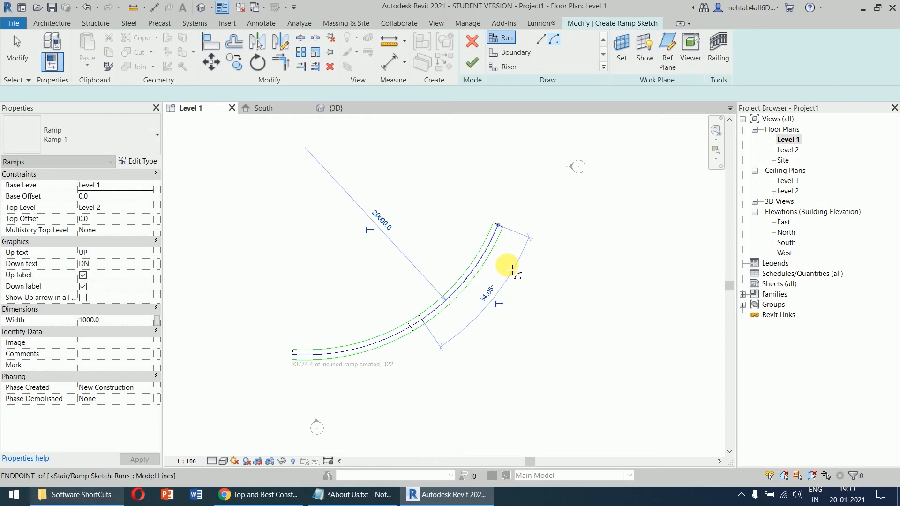
Step: Continue the ramp with a third 20000-radius arc run of about 34° around the same center, and end the run command
{"action": "scroll", "coordinate": [448, 197], "scroll_direction": "down", "scroll_amount": 2}
{"action": "middle_click_drag", "start_coordinate": [448, 197], "coordinate": [416, 273]}
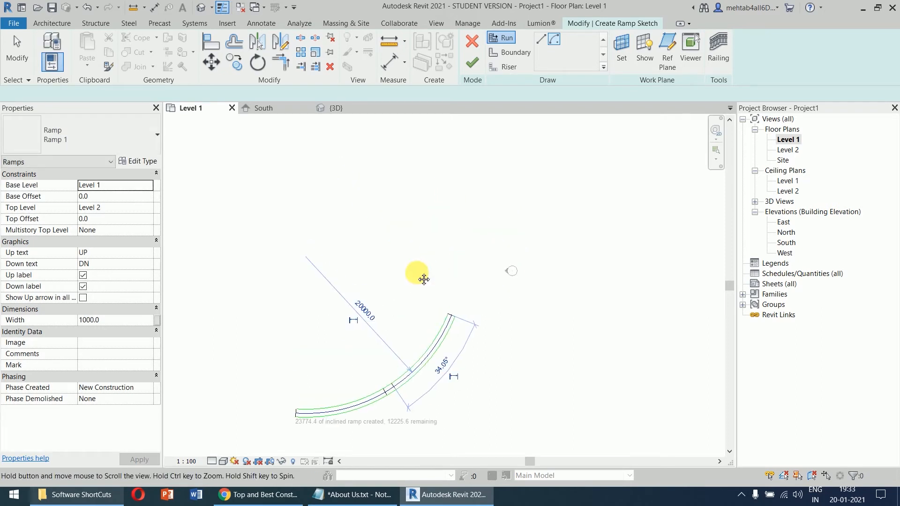
{"action": "left_click", "coordinate": [311, 253]}
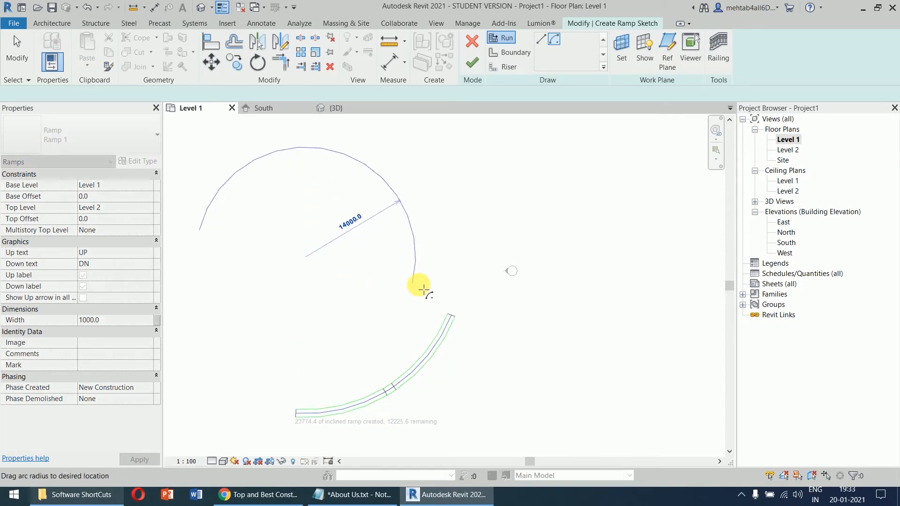
{"action": "left_click", "coordinate": [455, 306]}
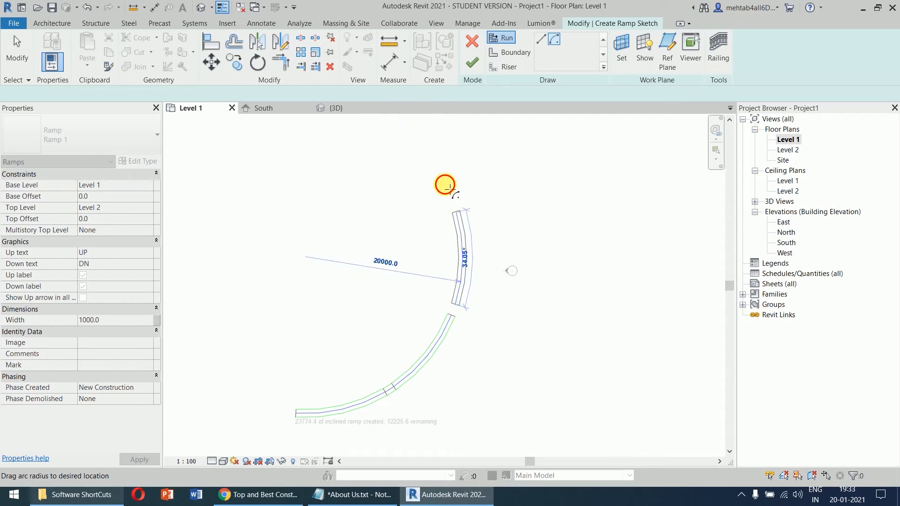
{"action": "left_click", "coordinate": [450, 189]}
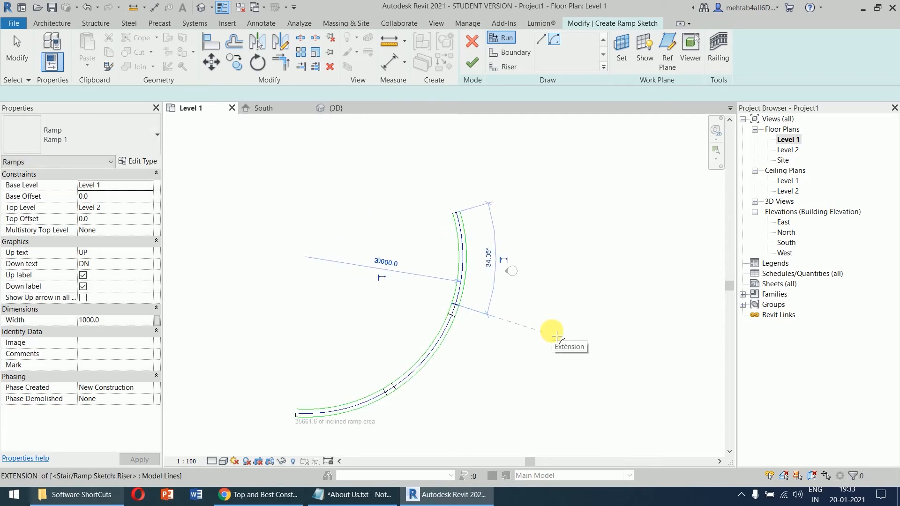
{"action": "right_click", "coordinate": [556, 233]}
{"action": "right_click", "coordinate": [537, 232]}
{"action": "left_click", "coordinate": [539, 234]}
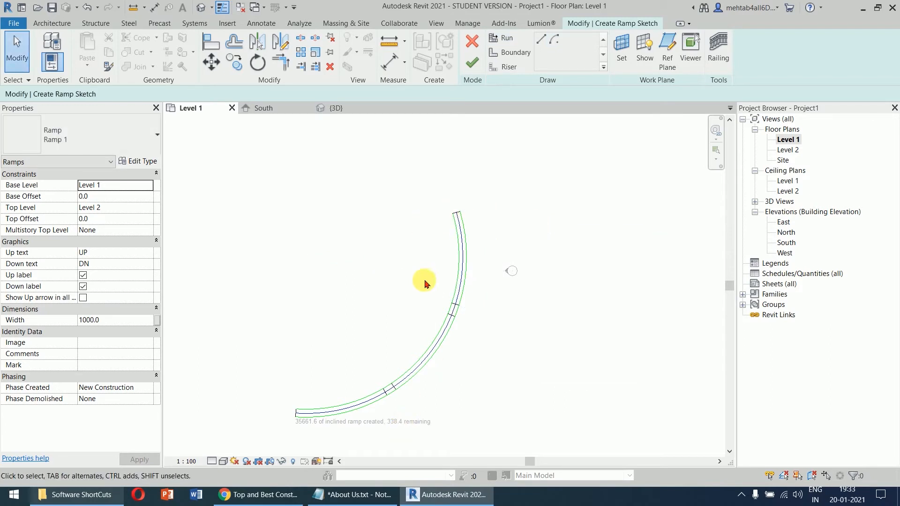
Step: Add a short arc run of about 0.9° at the upper end of the curve and finish the ramp sketch
{"action": "left_click", "coordinate": [553, 41]}
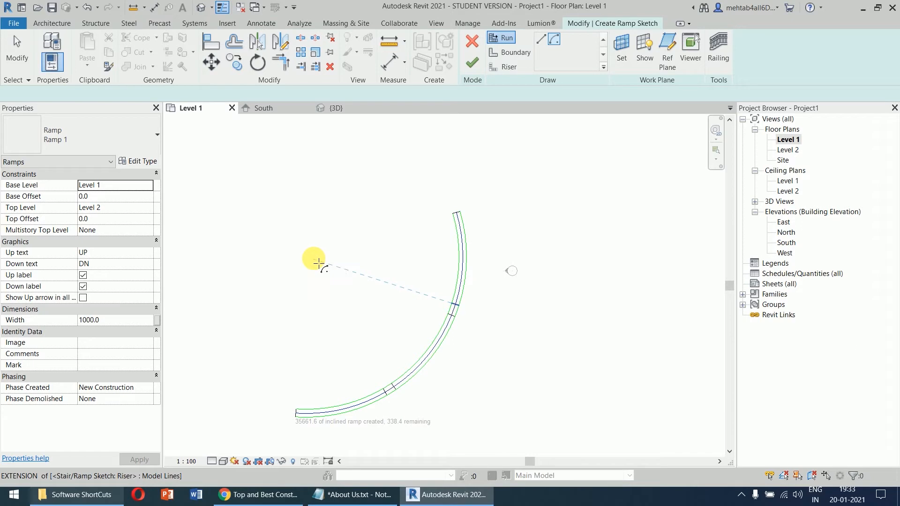
{"action": "left_click", "coordinate": [317, 257]}
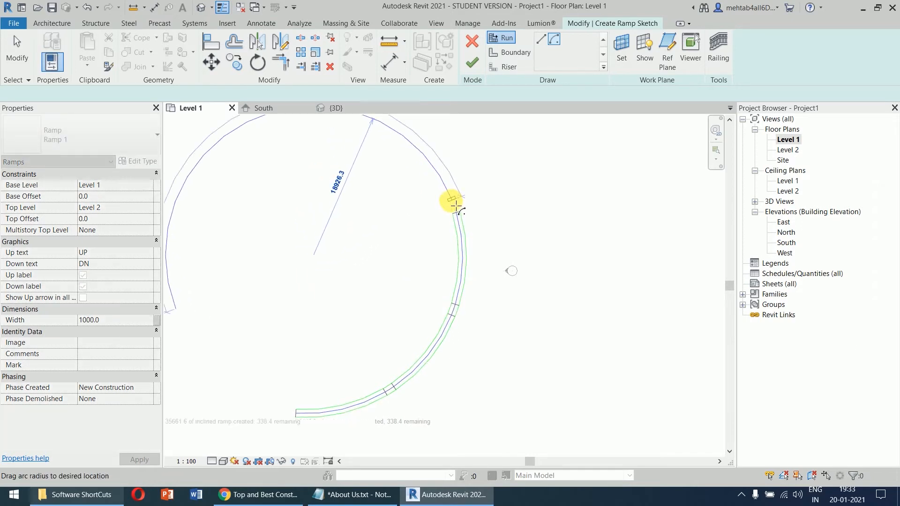
{"action": "left_click", "coordinate": [436, 177]}
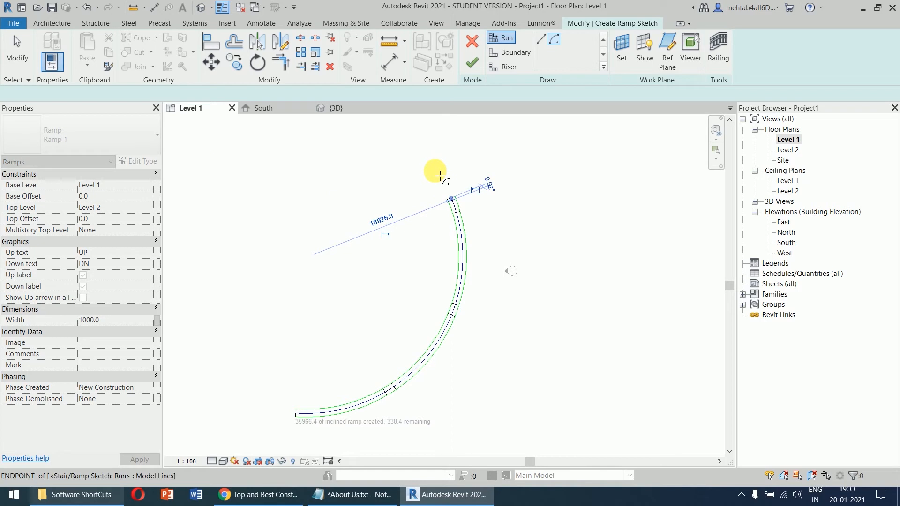
{"action": "left_click", "coordinate": [472, 62]}
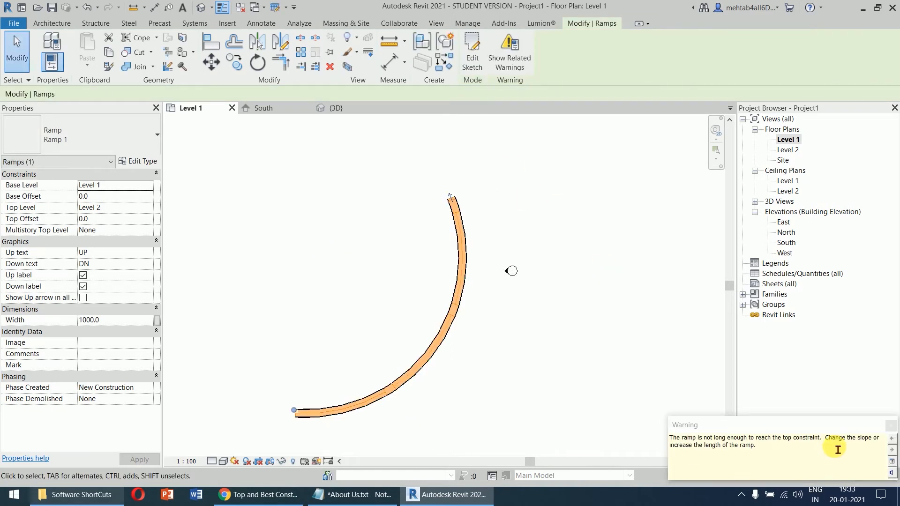
{"action": "left_click", "coordinate": [891, 426]}
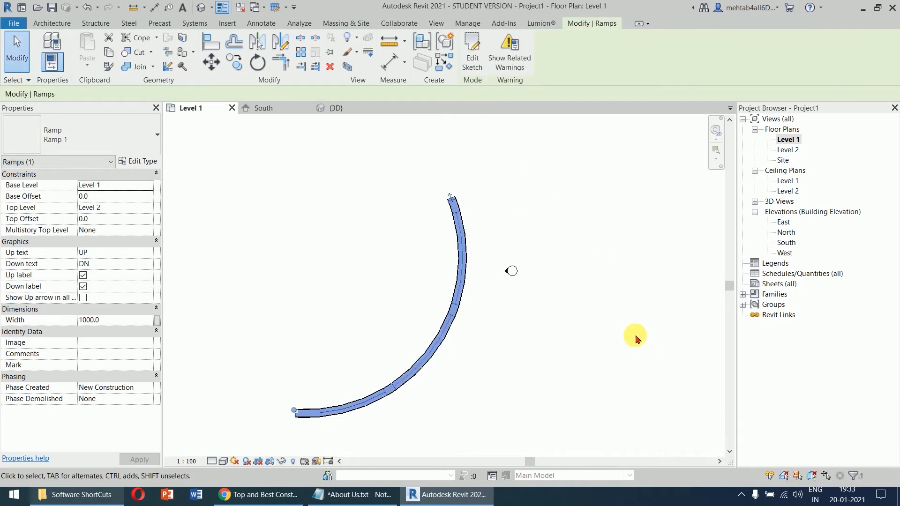
{"action": "left_click", "coordinate": [628, 330]}
Step: Inspect the curved ramp in the 3D view and delete it together with its railings
{"action": "left_click", "coordinate": [336, 107]}
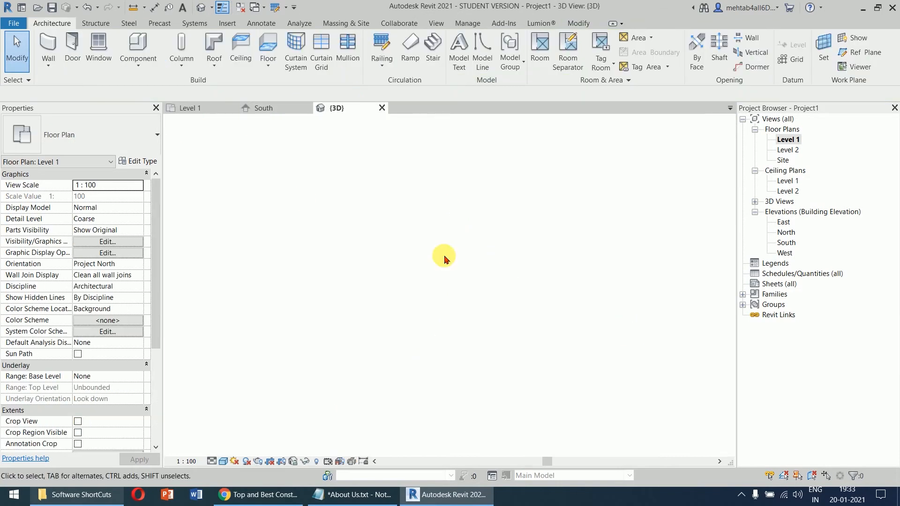
{"action": "middle_click_drag", "start_coordinate": [594, 404], "coordinate": [492, 350], "text": "shift"}
{"action": "middle_click_drag", "start_coordinate": [452, 261], "coordinate": [369, 312]}
{"action": "scroll", "coordinate": [474, 355], "scroll_direction": "up", "scroll_amount": 3}
{"action": "scroll", "coordinate": [487, 310], "scroll_direction": "down", "scroll_amount": 6}
{"action": "left_click_drag", "start_coordinate": [502, 208], "coordinate": [345, 395]}
{"action": "key", "text": "Delete"}
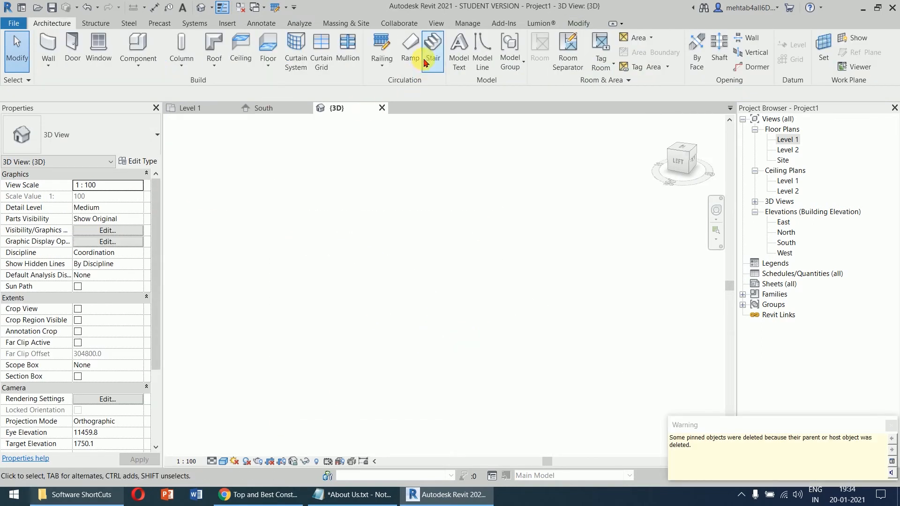
Step: Start a new ramp and set the ramp type's Maximum Incline Length to 24000
{"action": "left_click", "coordinate": [409, 76]}
{"action": "left_click", "coordinate": [143, 160]}
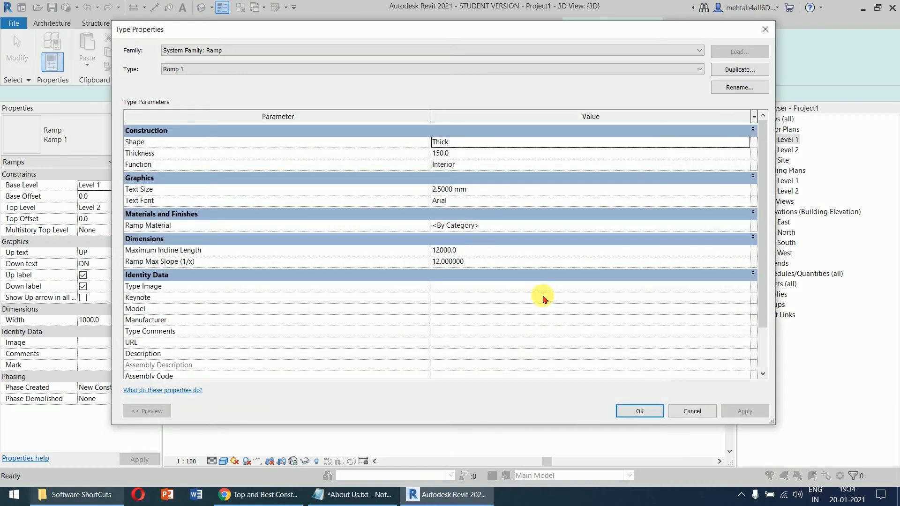
{"action": "left_click", "coordinate": [481, 253]}
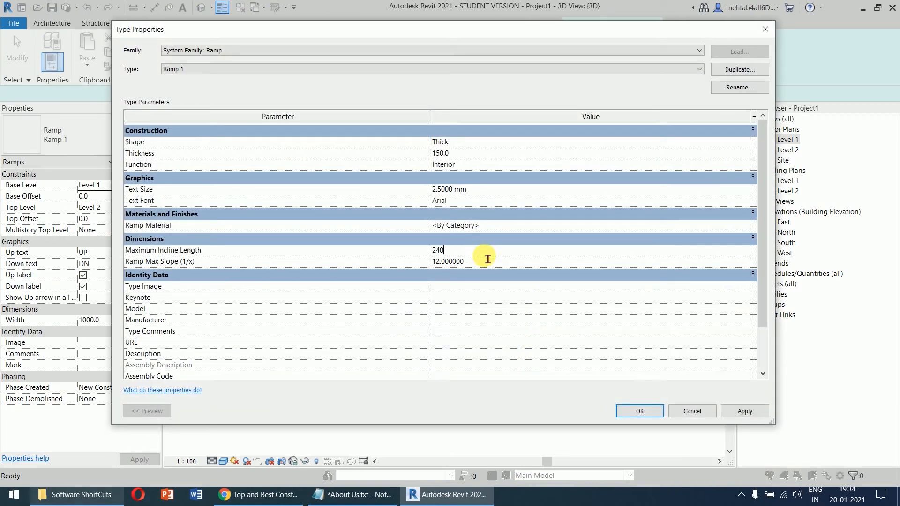
{"action": "key", "text": "Return"}
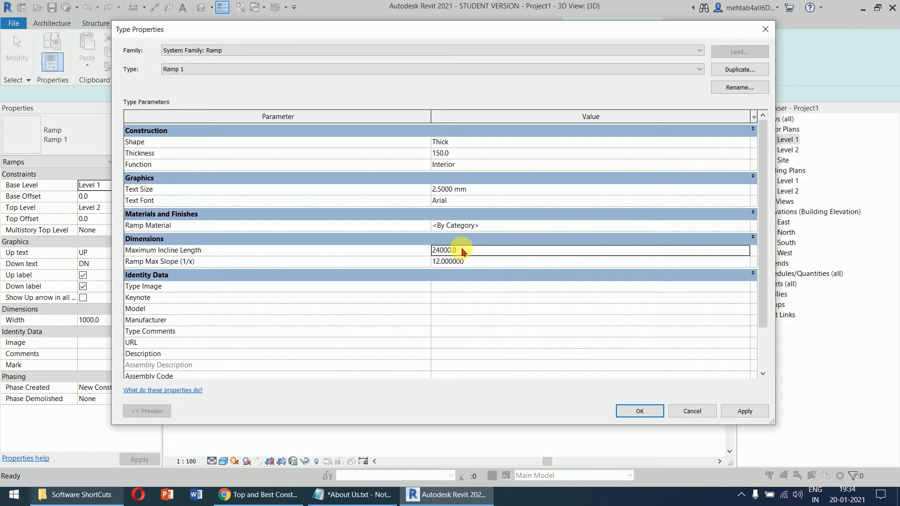
{"action": "left_click", "coordinate": [640, 412]}
{"action": "left_click", "coordinate": [558, 40]}
{"action": "left_click", "coordinate": [396, 275]}
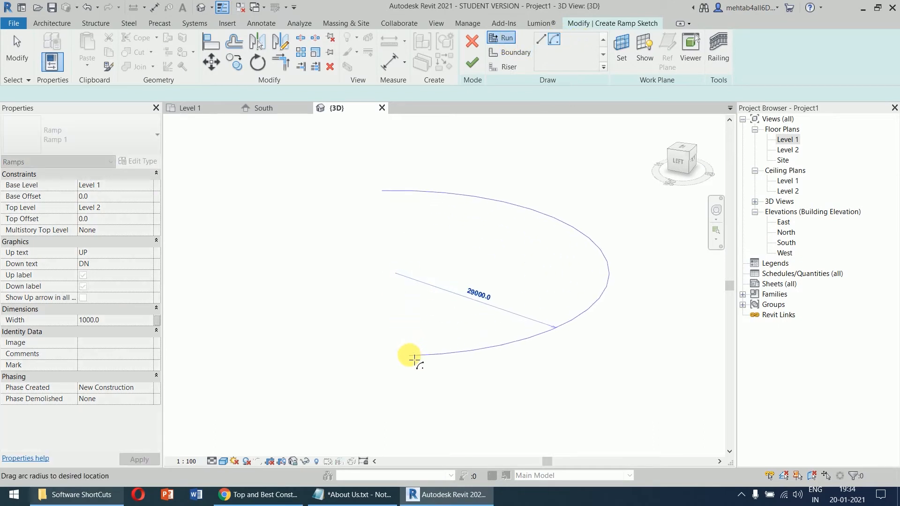
{"action": "key", "text": "Escape"}
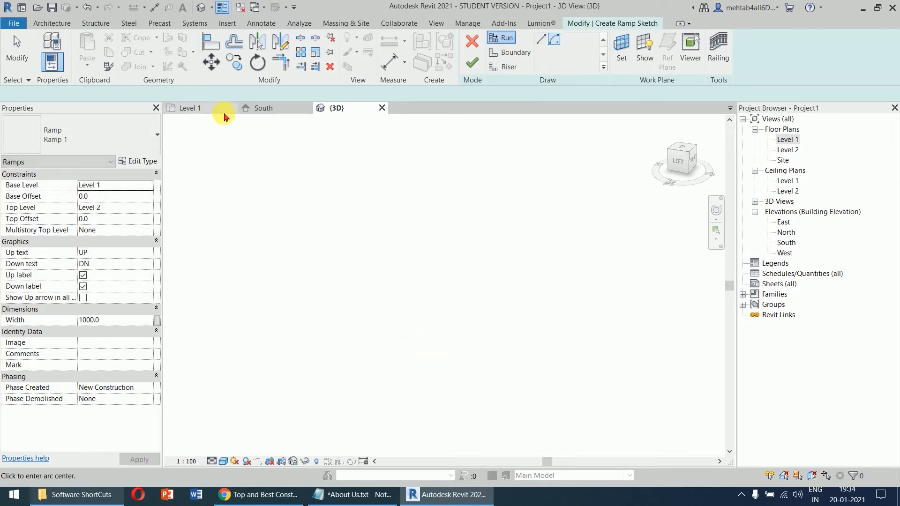
Step: Draw an arc ramp run with a 22000 radius spanning about 62.5° in the Level 1 plan
{"action": "left_click", "coordinate": [221, 110]}
{"action": "scroll", "coordinate": [440, 320], "scroll_direction": "down", "scroll_amount": 1}
{"action": "middle_click_drag", "start_coordinate": [401, 290], "coordinate": [487, 281]}
{"action": "left_click", "coordinate": [399, 259]}
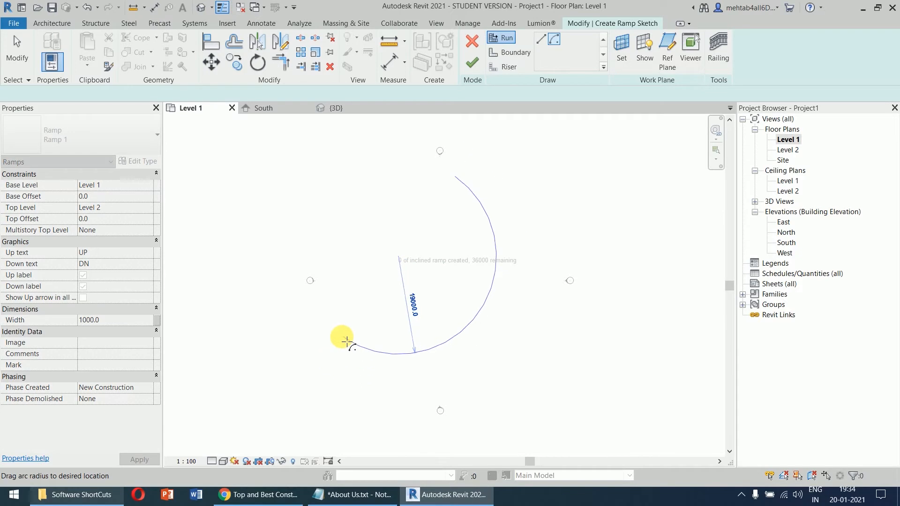
{"action": "left_click", "coordinate": [395, 370]}
{"action": "left_click", "coordinate": [501, 314]}
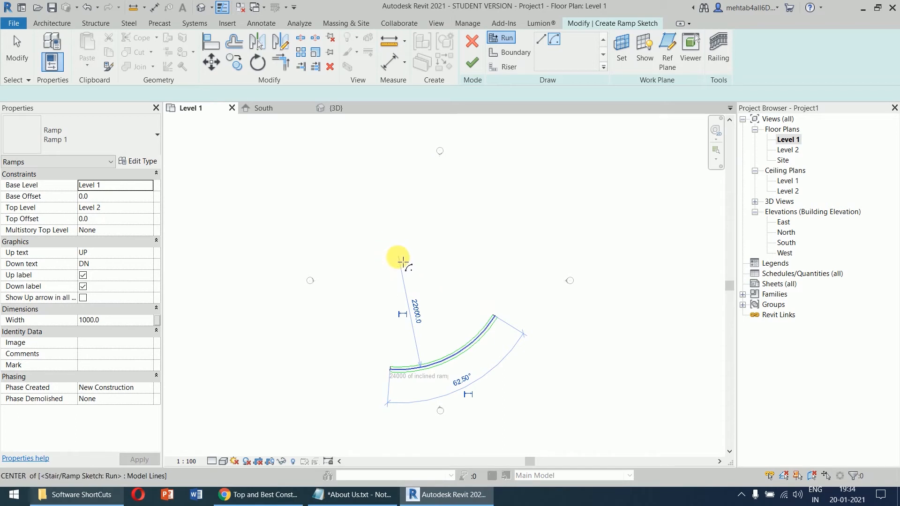
Step: Delete the arc run and cancel the ramp sketch, discarding it
{"action": "key", "text": "Escape"}
{"action": "key", "text": "Escape"}
{"action": "left_click_drag", "start_coordinate": [532, 282], "coordinate": [313, 415]}
{"action": "key", "text": "Delete"}
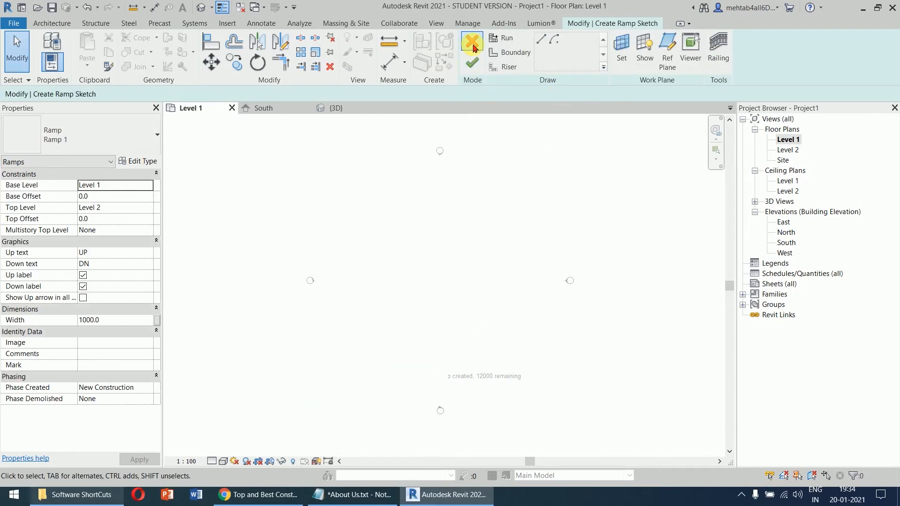
{"action": "left_click", "coordinate": [472, 42]}
{"action": "left_click", "coordinate": [482, 255]}
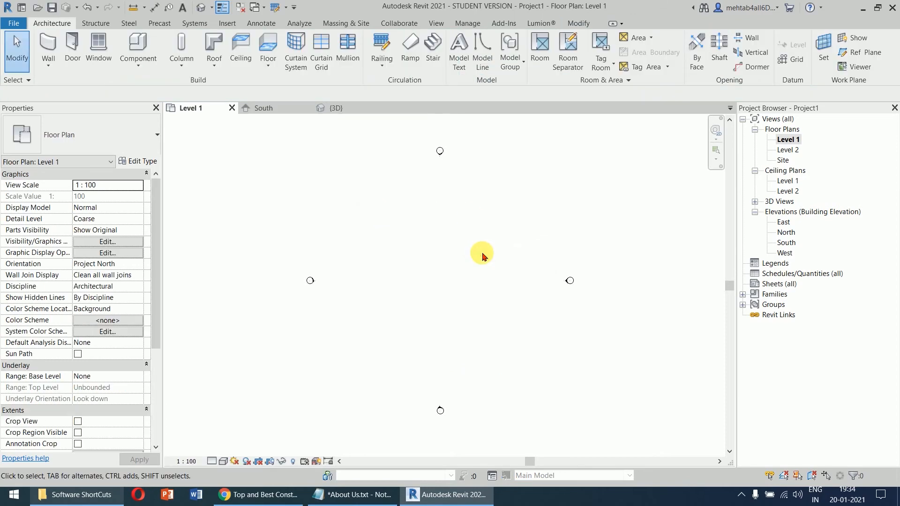
Step: Draw a short horizontal model line between the elevation markers in the Level 1 plan
{"action": "left_click", "coordinate": [481, 52]}
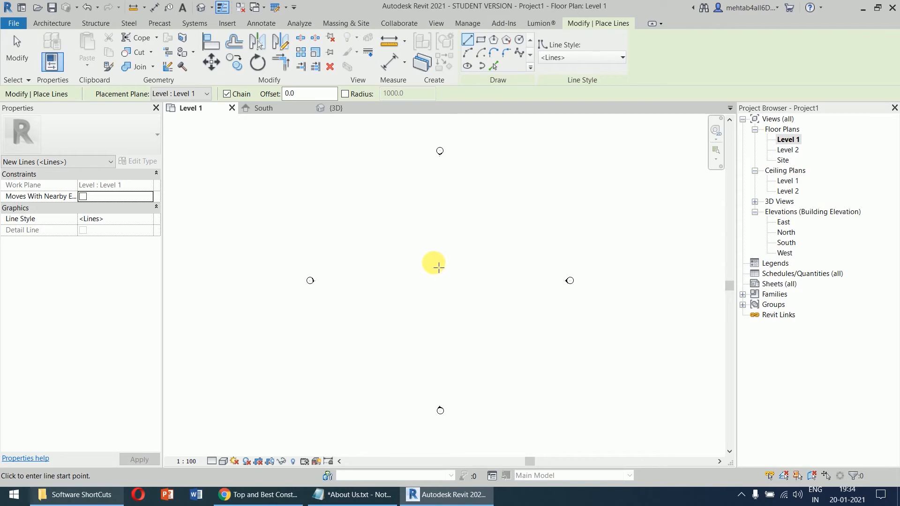
{"action": "left_click", "coordinate": [382, 263]}
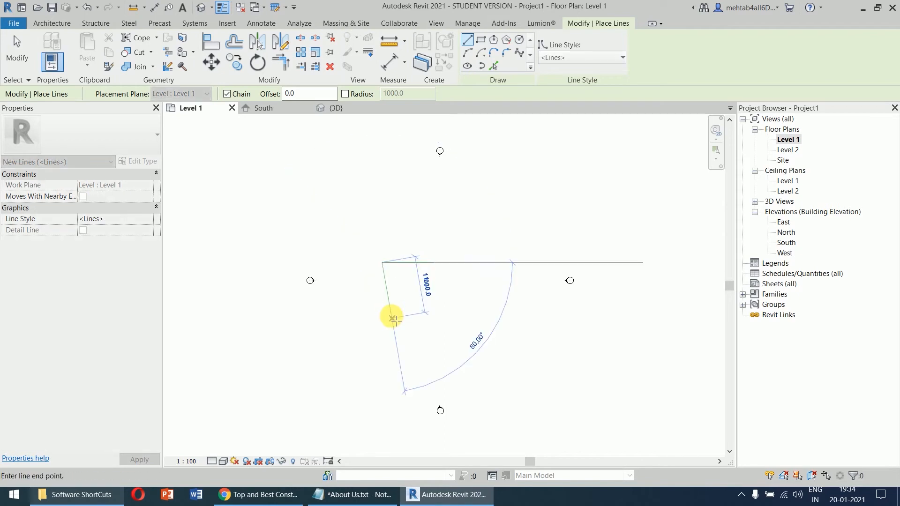
{"action": "key", "text": "Escape"}
{"action": "key", "text": "Escape"}
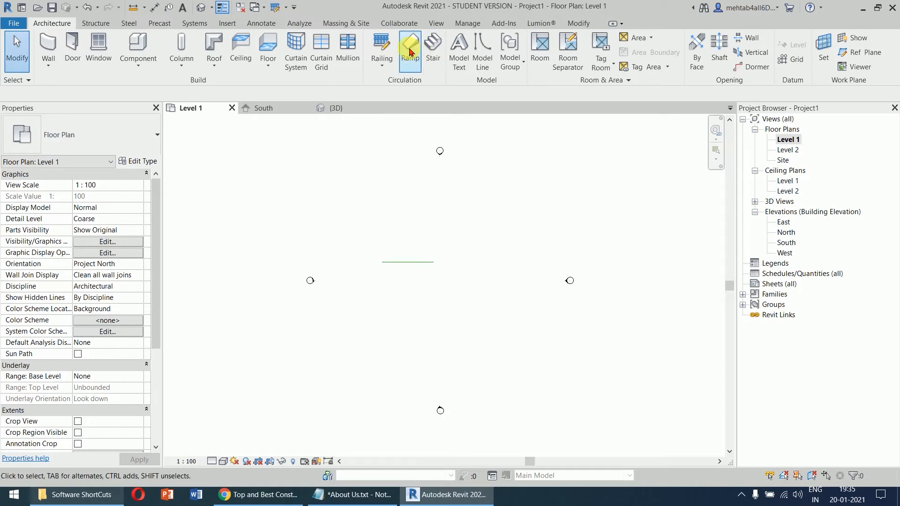
Step: Start a new ramp, duplicate its type as Ramp 2, and set the Maximum Incline Length to 18000
{"action": "left_click", "coordinate": [410, 47]}
{"action": "left_click", "coordinate": [141, 161]}
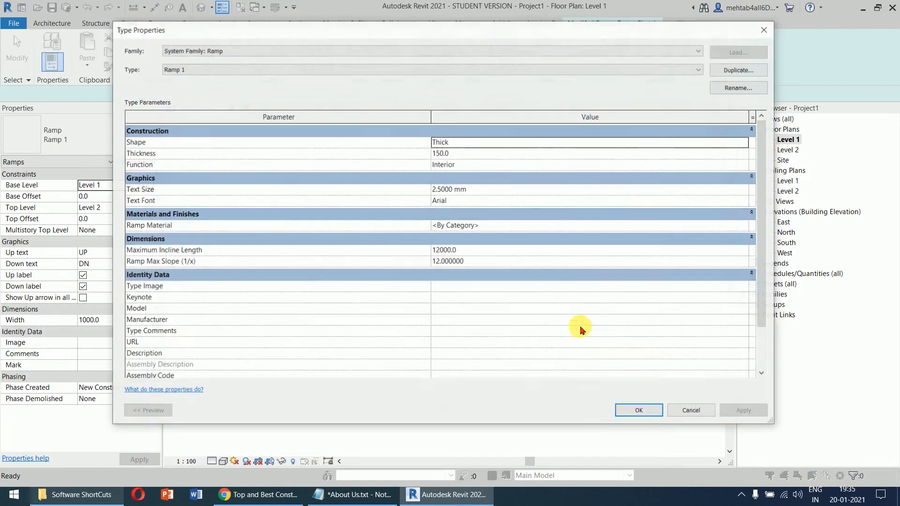
{"action": "left_click", "coordinate": [455, 250]}
{"action": "left_click", "coordinate": [740, 70]}
{"action": "left_click", "coordinate": [415, 276]}
{"action": "left_click", "coordinate": [494, 251]}
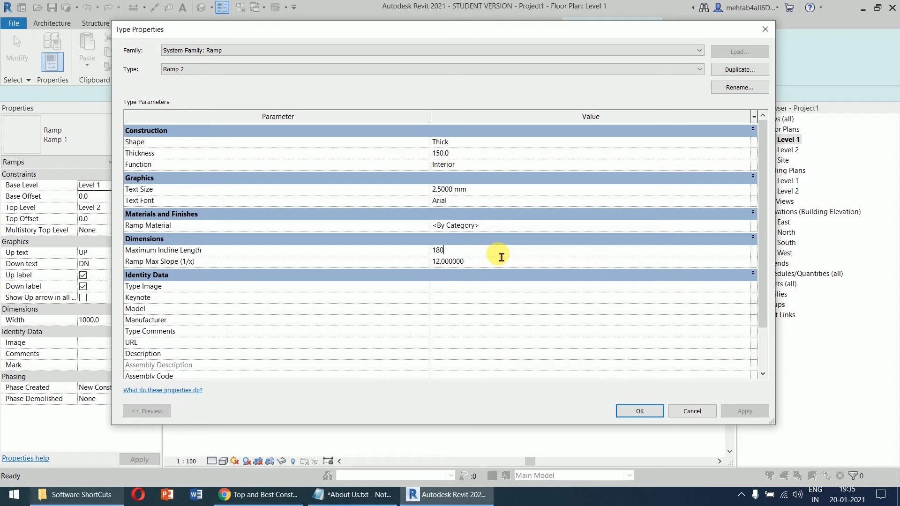
{"action": "key", "text": "Return"}
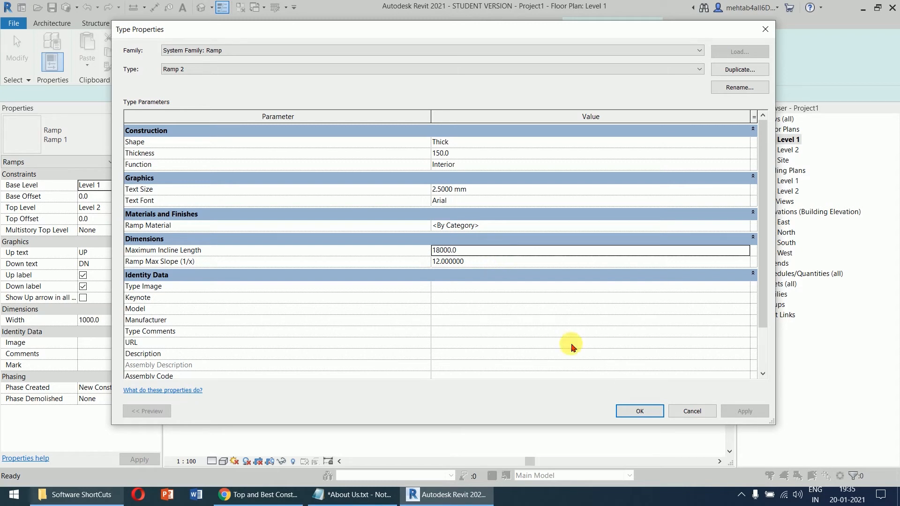
{"action": "left_click", "coordinate": [631, 411]}
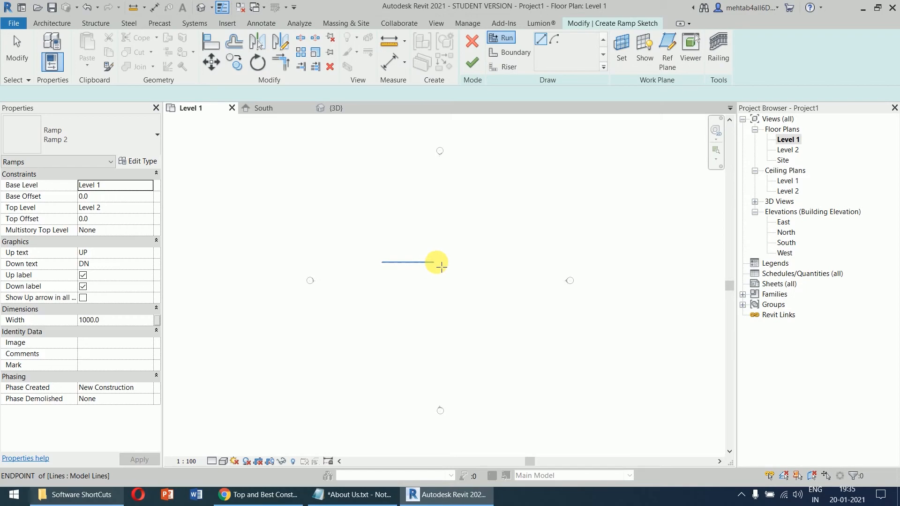
Step: Draw two successive arc ramp runs of 25000 radius, about 41° each, centred on the model line's endpoint, leaving a gap between them for a landing
{"action": "left_click", "coordinate": [558, 39]}
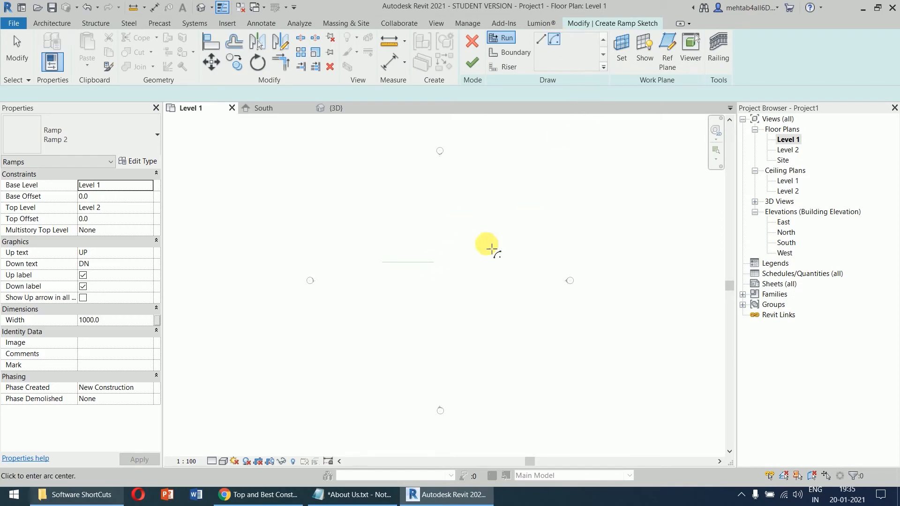
{"action": "left_click", "coordinate": [439, 266]}
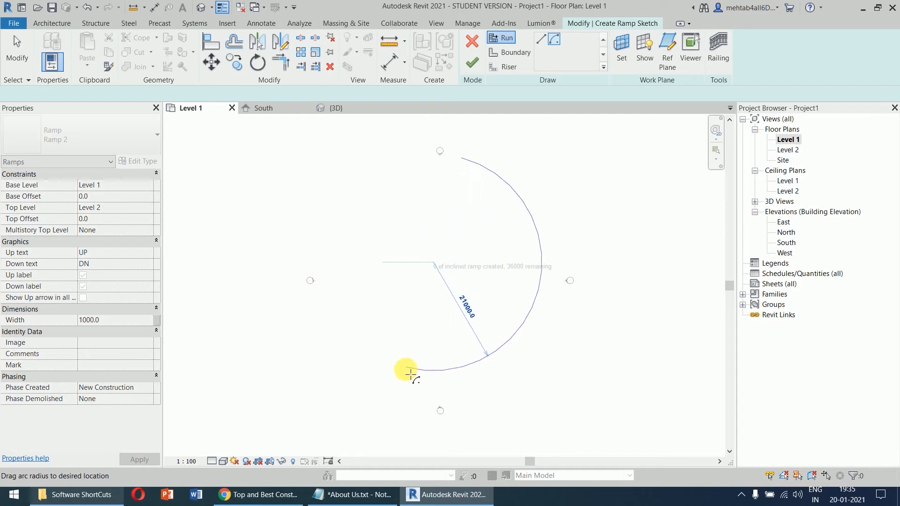
{"action": "left_click", "coordinate": [423, 389]}
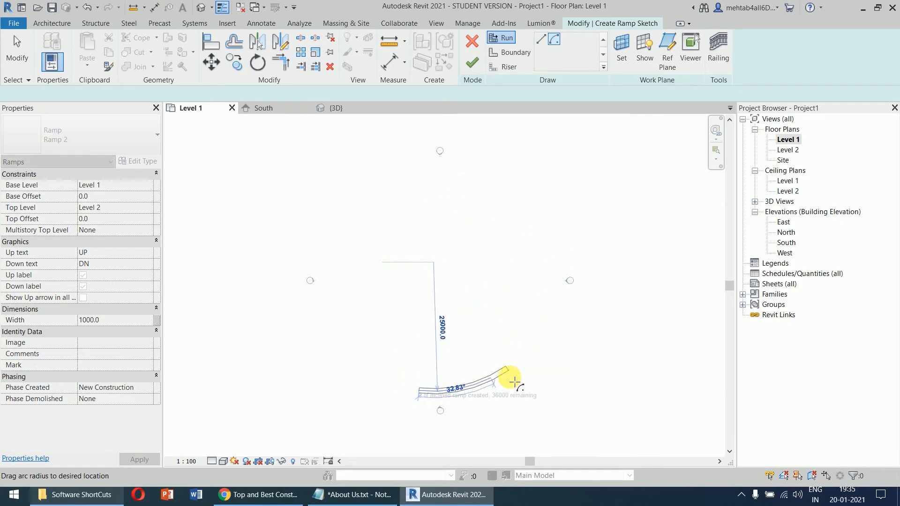
{"action": "left_click", "coordinate": [547, 360]}
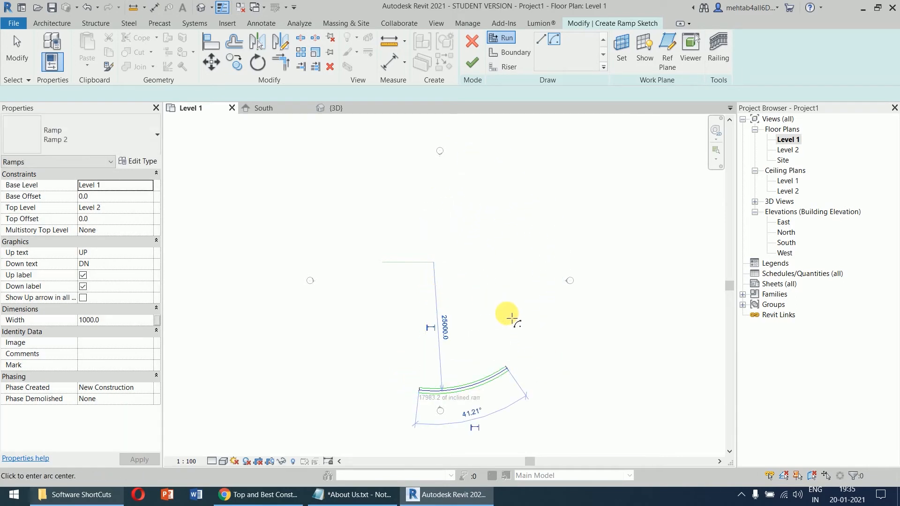
{"action": "left_click", "coordinate": [440, 267]}
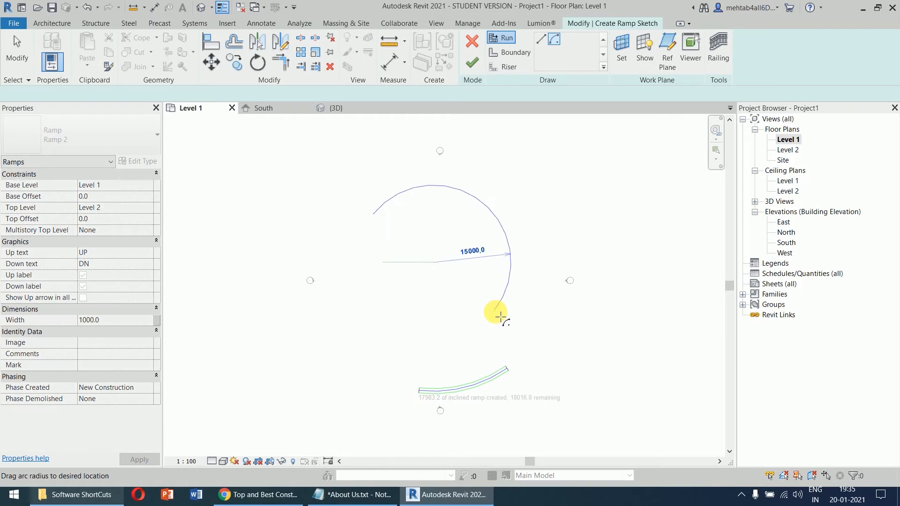
{"action": "left_click", "coordinate": [514, 365]}
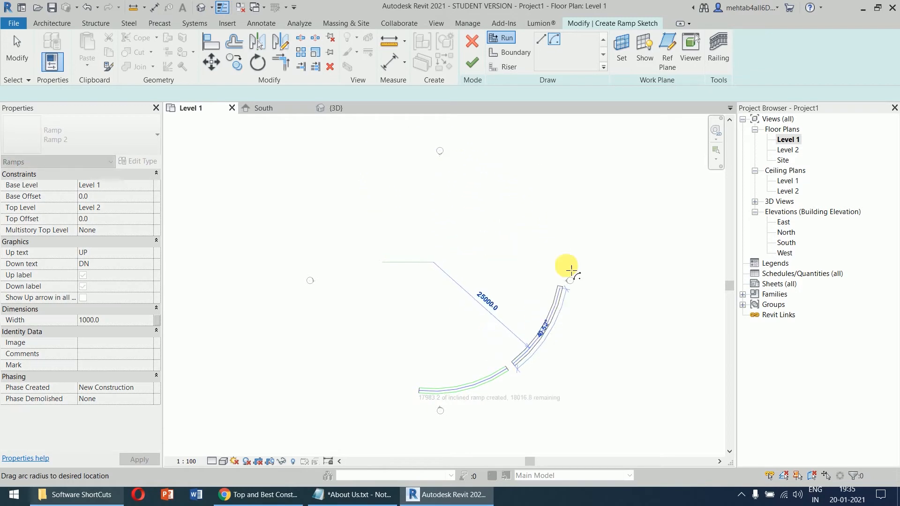
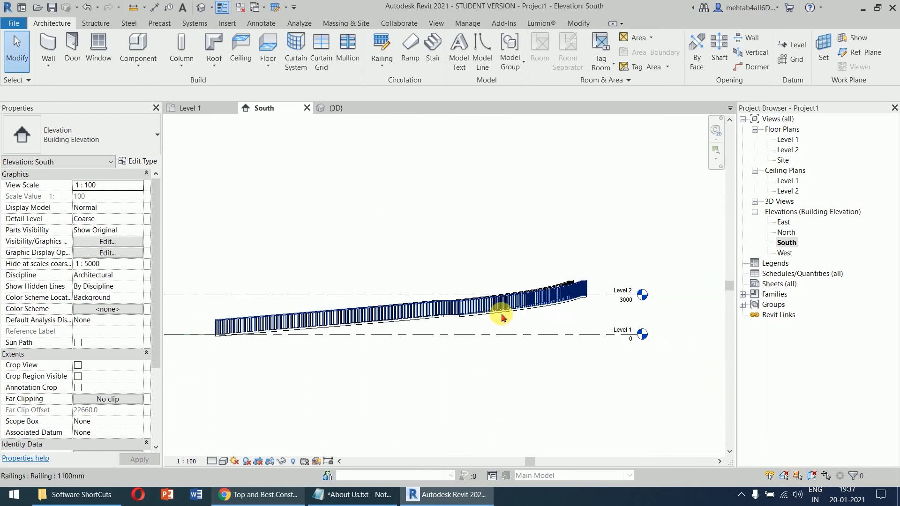
Step: Examine the curved ramp and its railing against Level 1 and Level 2 in the South elevation
{"action": "left_click", "coordinate": [517, 312]}
{"action": "left_click", "coordinate": [602, 311]}
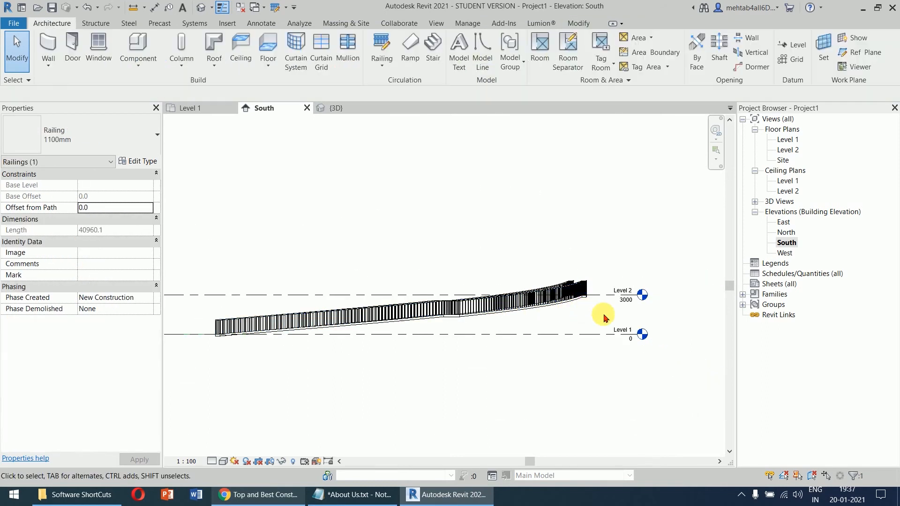
{"action": "left_click", "coordinate": [581, 301]}
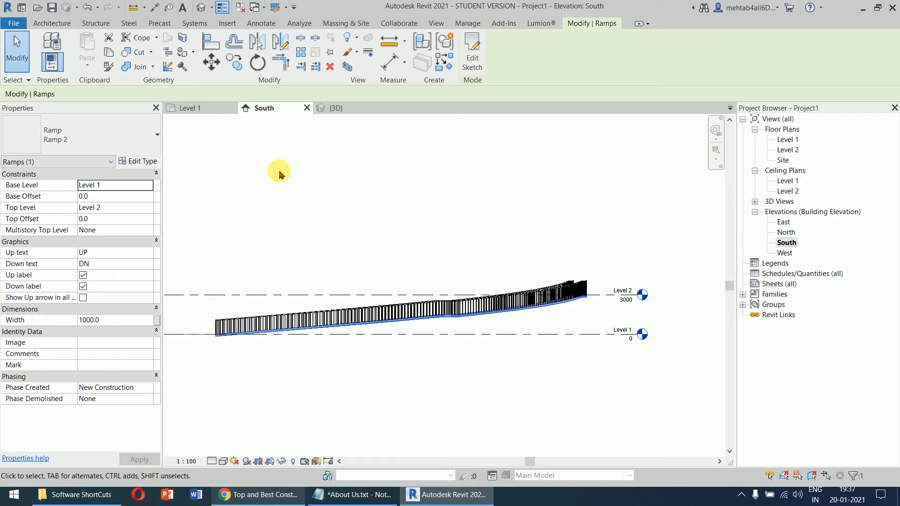
{"action": "left_click", "coordinate": [221, 178]}
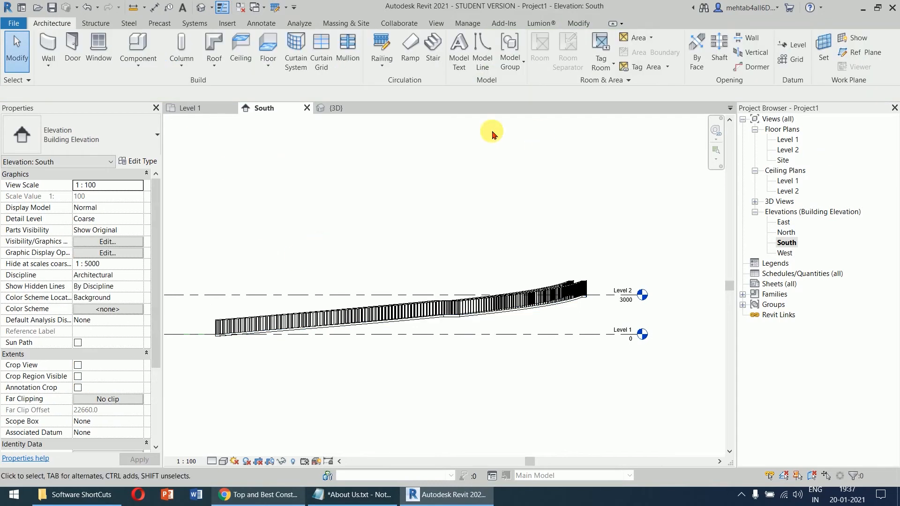
Step: Delete the curved ramp together with its railings in the 3D view
{"action": "left_click", "coordinate": [347, 108]}
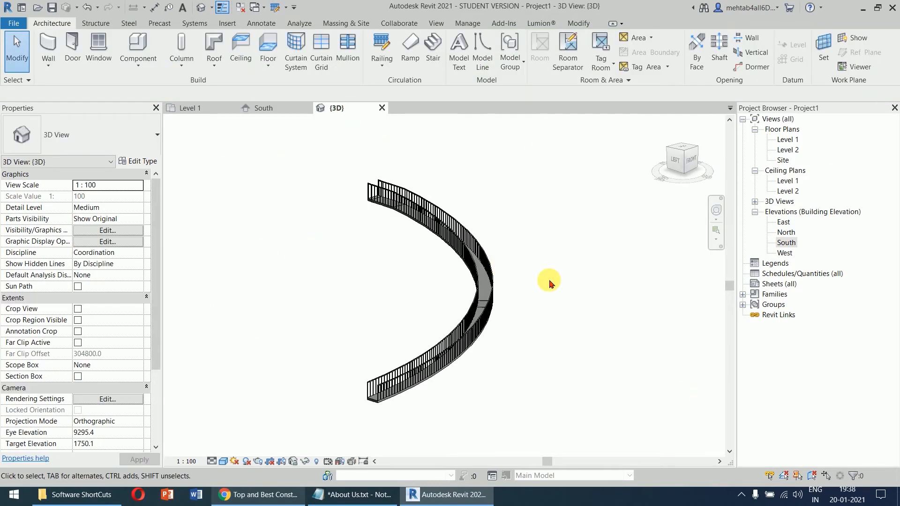
{"action": "mouse_move", "coordinate": [583, 129]}
{"action": "left_mouse_down"}
{"action": "mouse_move", "coordinate": [287, 426]}
{"action": "mouse_move", "coordinate": [468, 376]}
{"action": "left_mouse_up"}
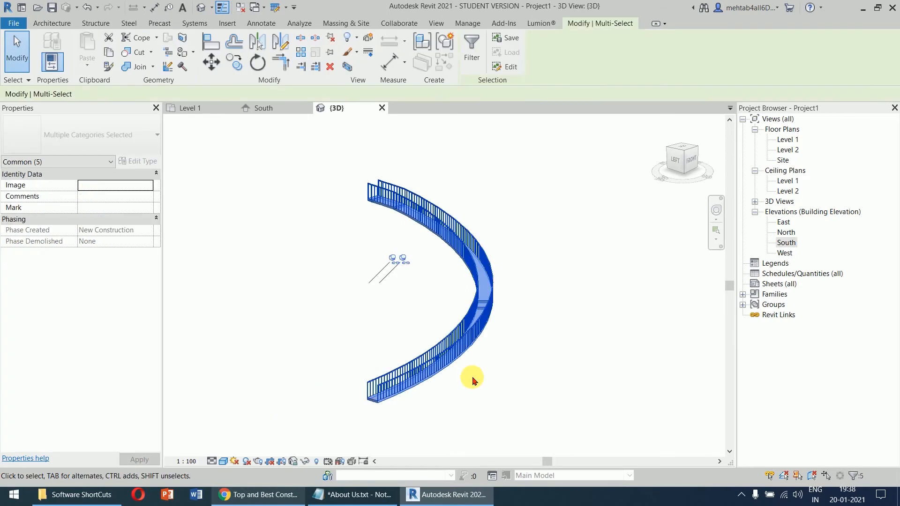
{"action": "key", "text": "Delete"}
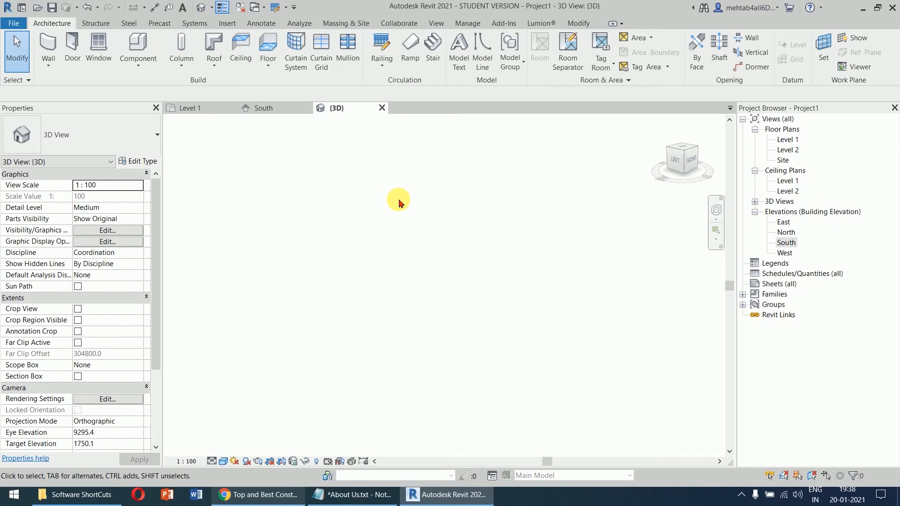
Step: Close the Level 1 plan and the remaining open views to close the ramp project
{"action": "left_click", "coordinate": [209, 108]}
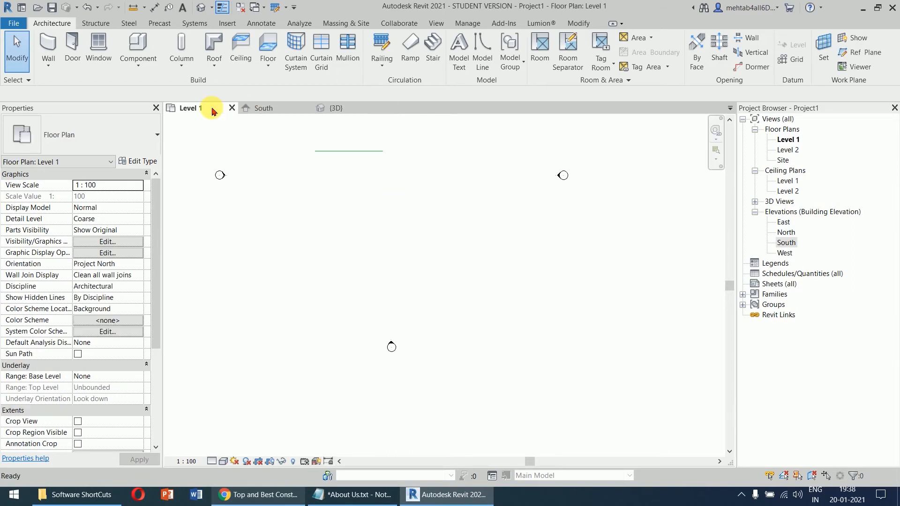
{"action": "left_click_drag", "start_coordinate": [403, 141], "coordinate": [304, 190]}
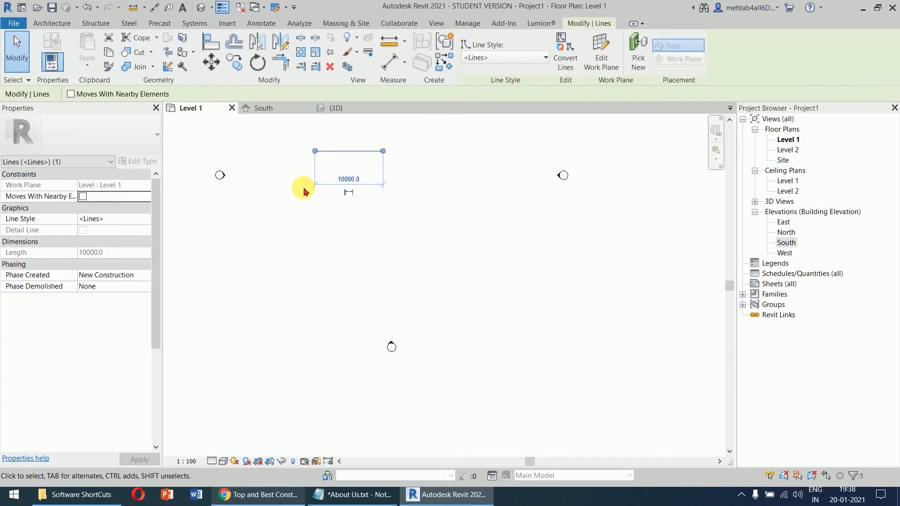
{"action": "key", "text": "Escape"}
{"action": "left_click", "coordinate": [231, 108]}
{"action": "left_click", "coordinate": [232, 107]}
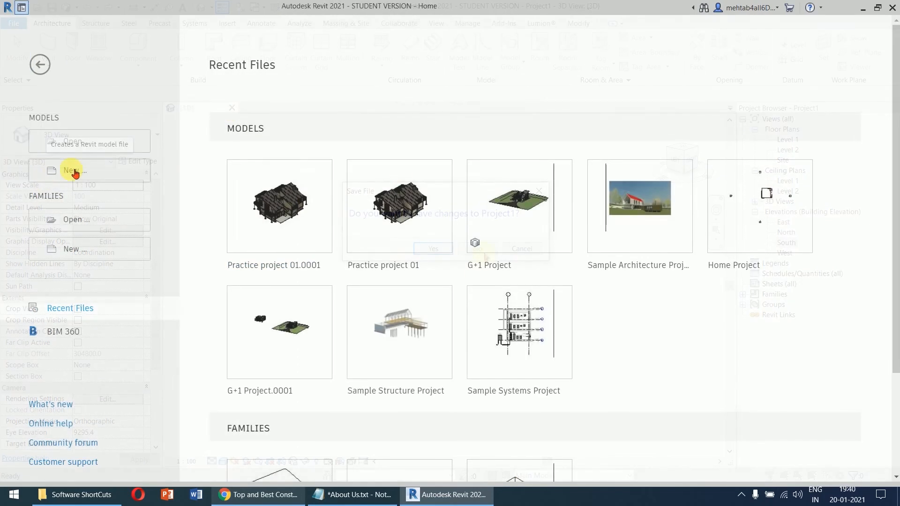
Step: Create a new project from the DefaultMetric.rte template in the English templates folder
{"action": "left_click", "coordinate": [71, 170]}
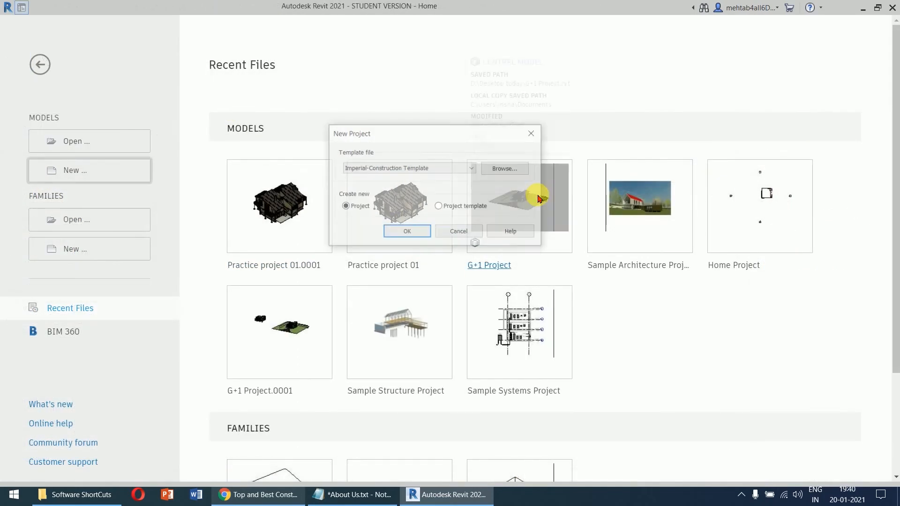
{"action": "left_click", "coordinate": [498, 172]}
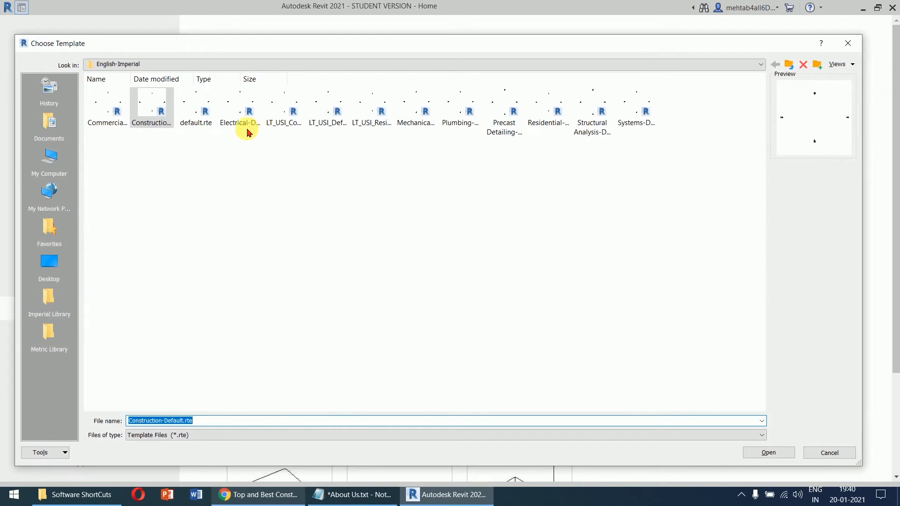
{"action": "left_click", "coordinate": [197, 115]}
{"action": "left_click", "coordinate": [792, 68]}
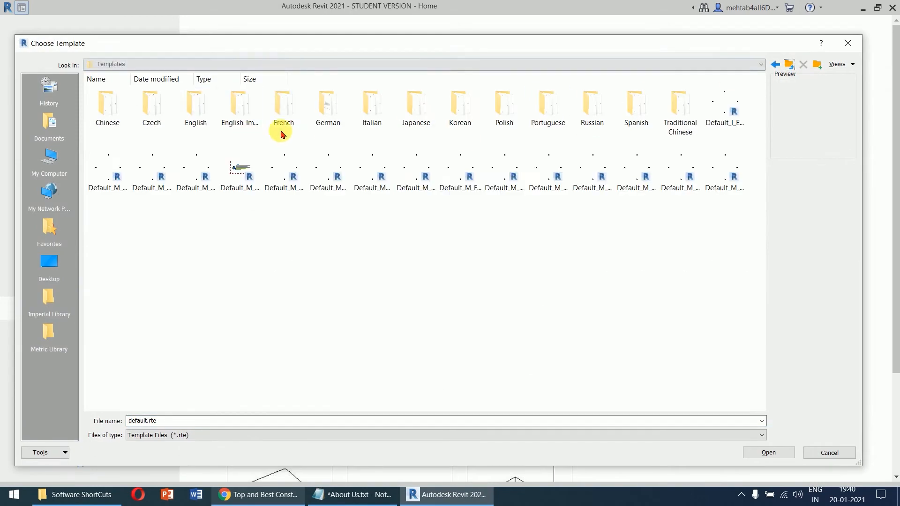
{"action": "double_click", "coordinate": [200, 120]}
{"action": "double_click", "coordinate": [388, 128]}
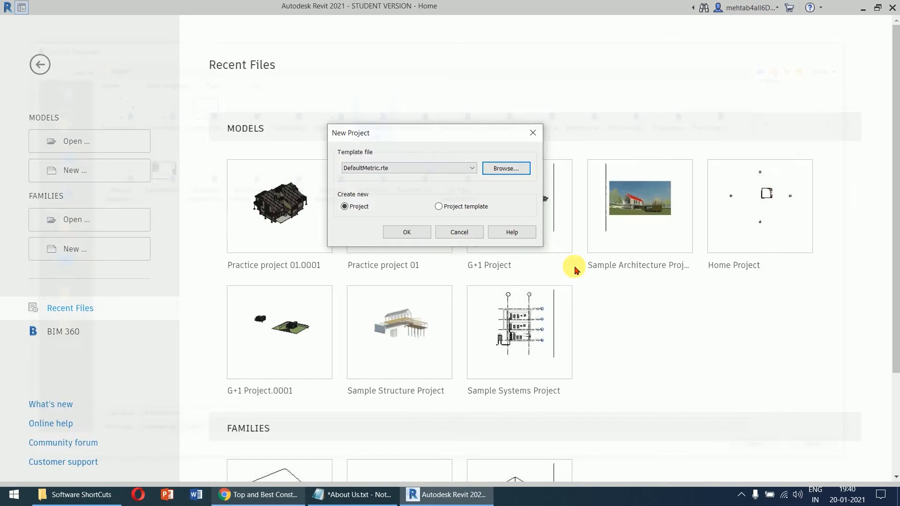
{"action": "left_click", "coordinate": [412, 231]}
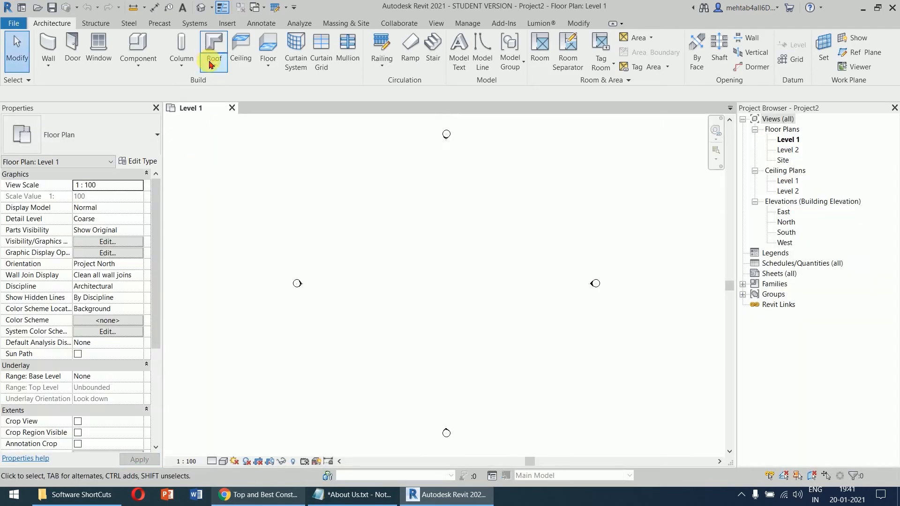
Step: Draw a rectangle of Generic - 200mm walls up to Level 2, about 12800 by 6800, in the Level 1 plan
{"action": "left_click", "coordinate": [57, 68]}
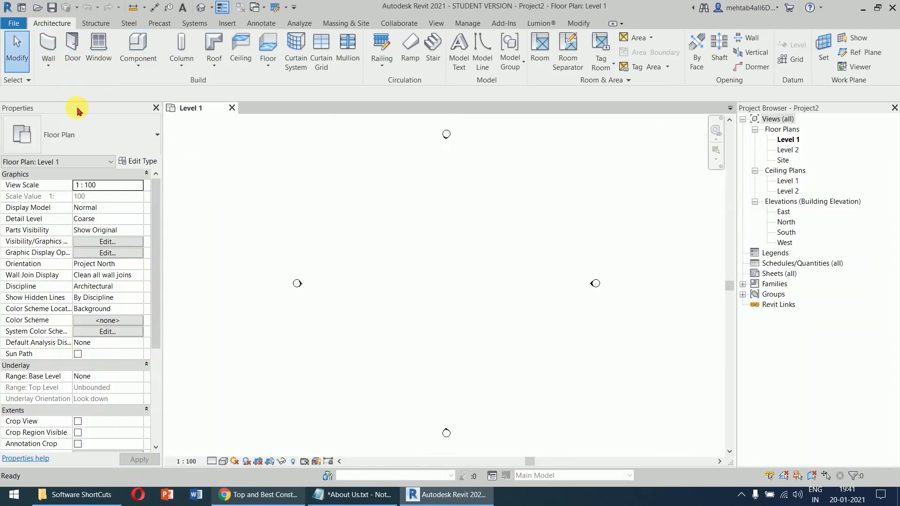
{"action": "left_click", "coordinate": [75, 107]}
{"action": "left_click", "coordinate": [481, 44]}
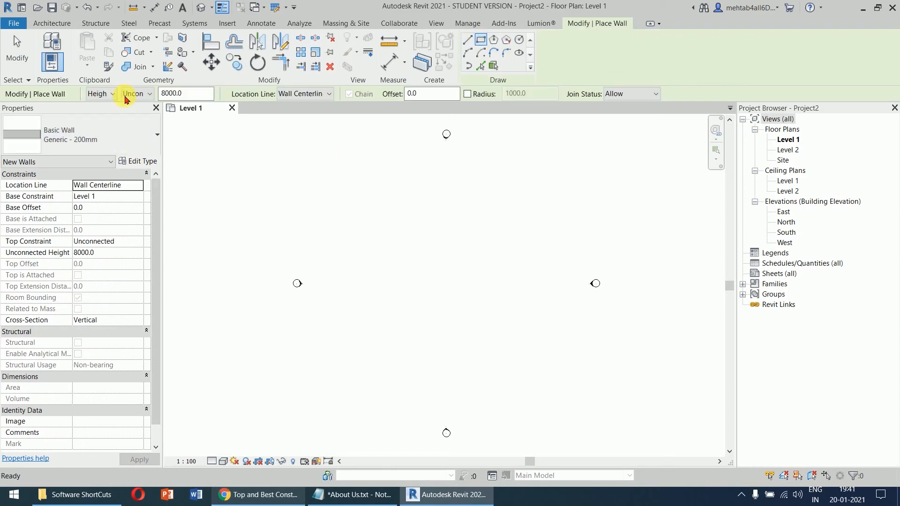
{"action": "left_click", "coordinate": [136, 93]}
{"action": "left_click", "coordinate": [134, 113]}
{"action": "left_click", "coordinate": [403, 244]}
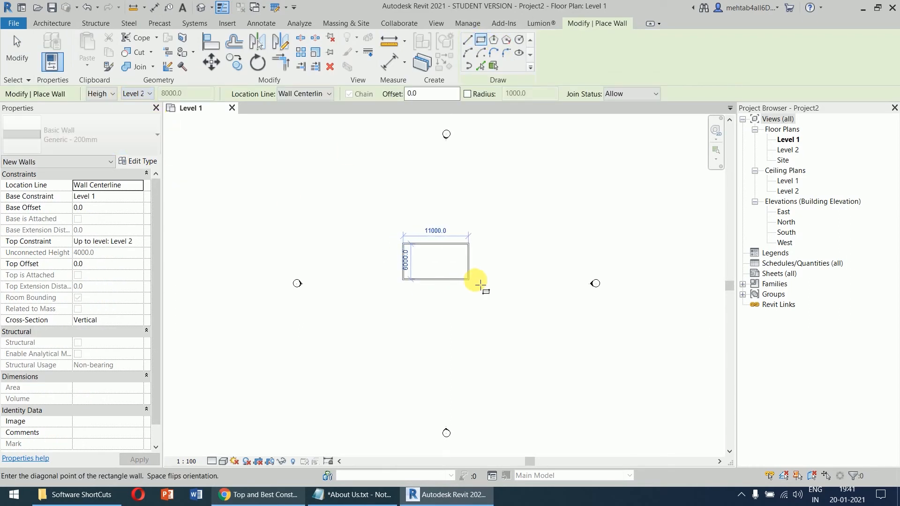
{"action": "left_click", "coordinate": [480, 285]}
{"action": "scroll", "coordinate": [462, 261], "scroll_direction": "up", "scroll_amount": 4}
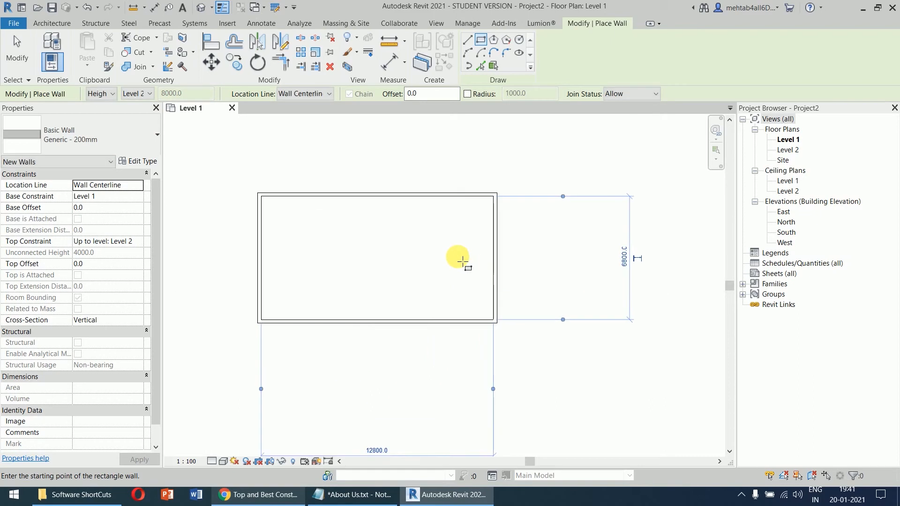
{"action": "key", "text": "Escape"}
{"action": "key", "text": "Escape"}
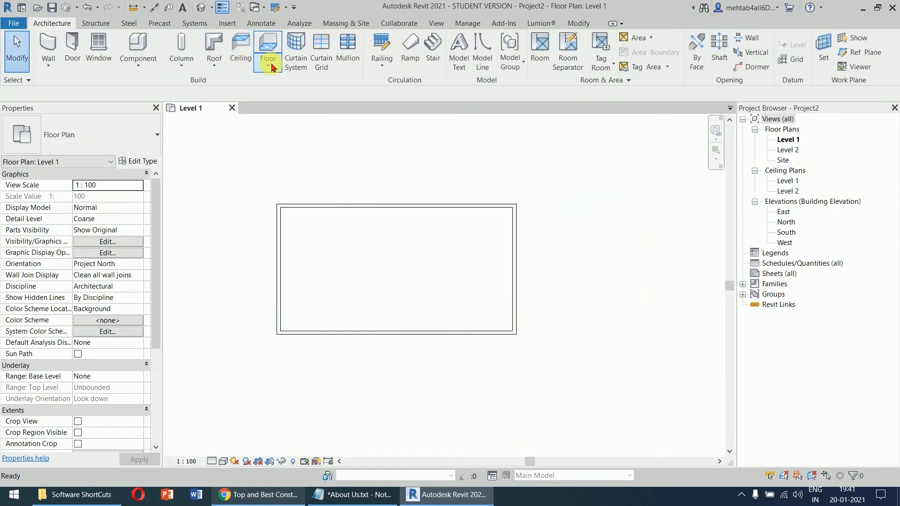
Step: Create a Generic - 125mm roof by footprint on Level 2, with a rectangular slope-defining boundary along the walls' outer faces
{"action": "left_click", "coordinate": [218, 67]}
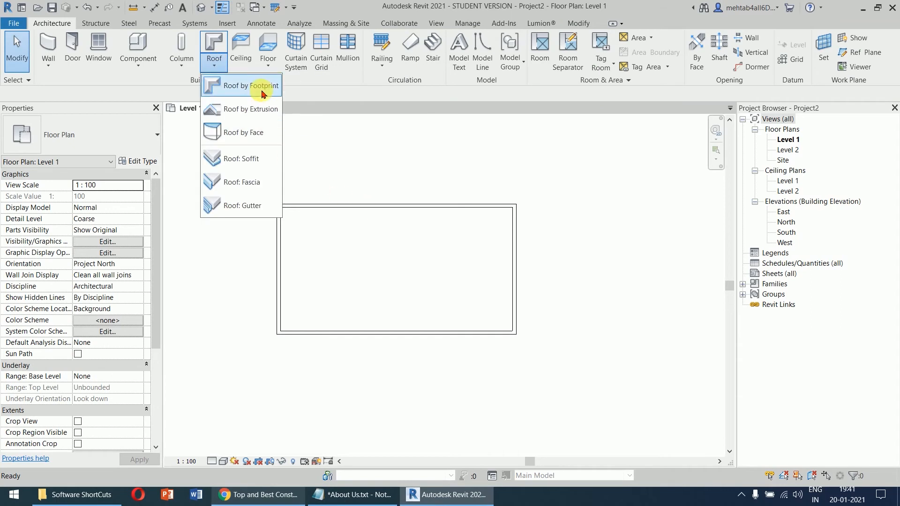
{"action": "left_click", "coordinate": [232, 85]}
{"action": "left_click", "coordinate": [445, 274]}
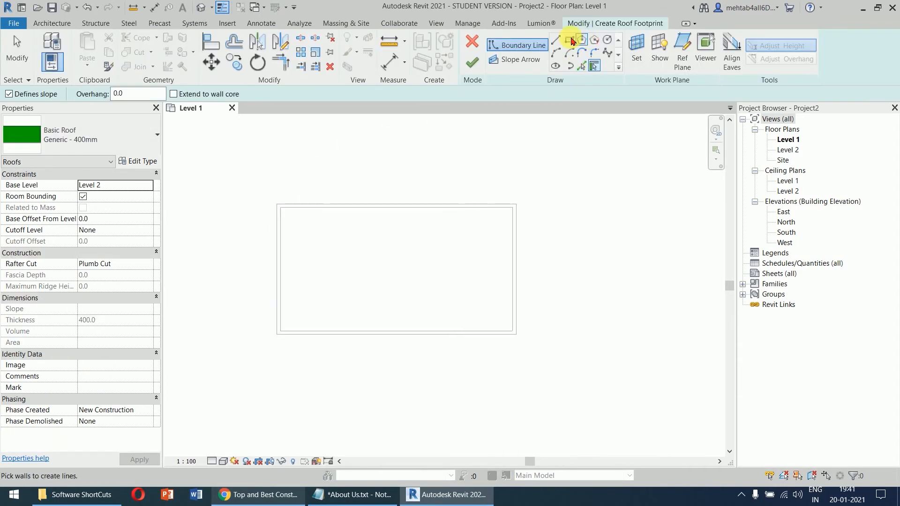
{"action": "left_click", "coordinate": [572, 41]}
{"action": "left_click", "coordinate": [55, 141]}
{"action": "left_click", "coordinate": [93, 218]}
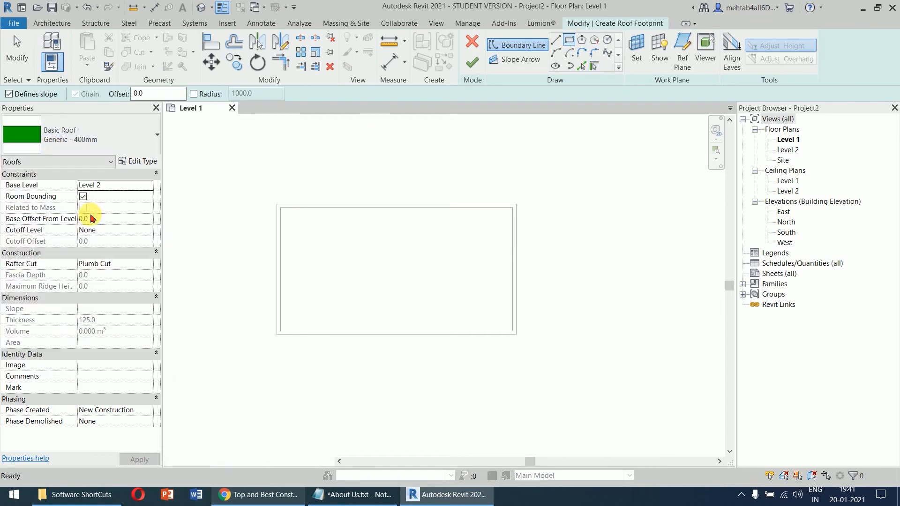
{"action": "left_click", "coordinate": [277, 204]}
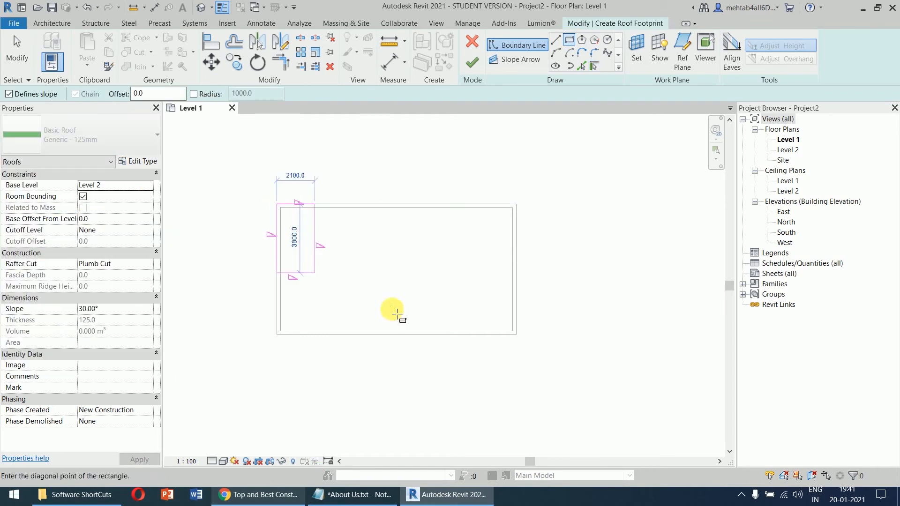
{"action": "left_click", "coordinate": [516, 334]}
{"action": "left_click", "coordinate": [472, 61]}
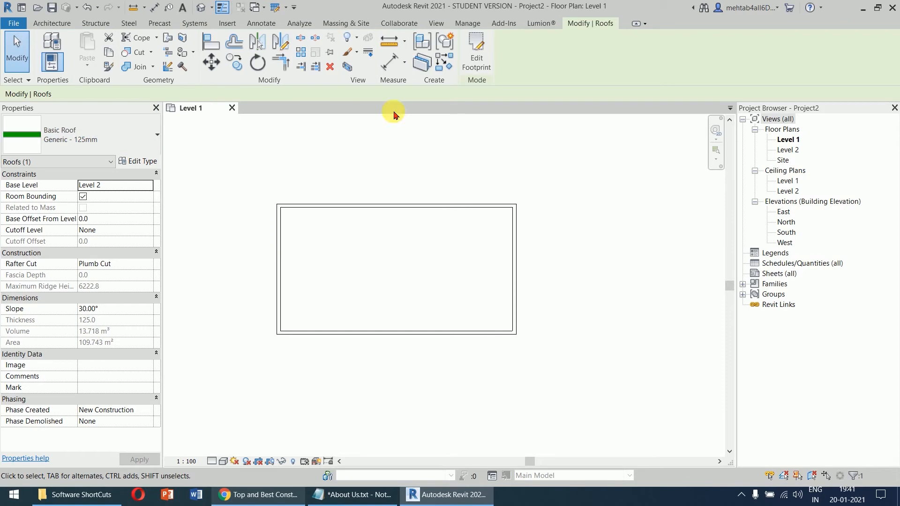
Step: Make the footprint roof flat by removing the slope definition from all four boundary lines, and check it in 3D
{"action": "left_click", "coordinate": [476, 66]}
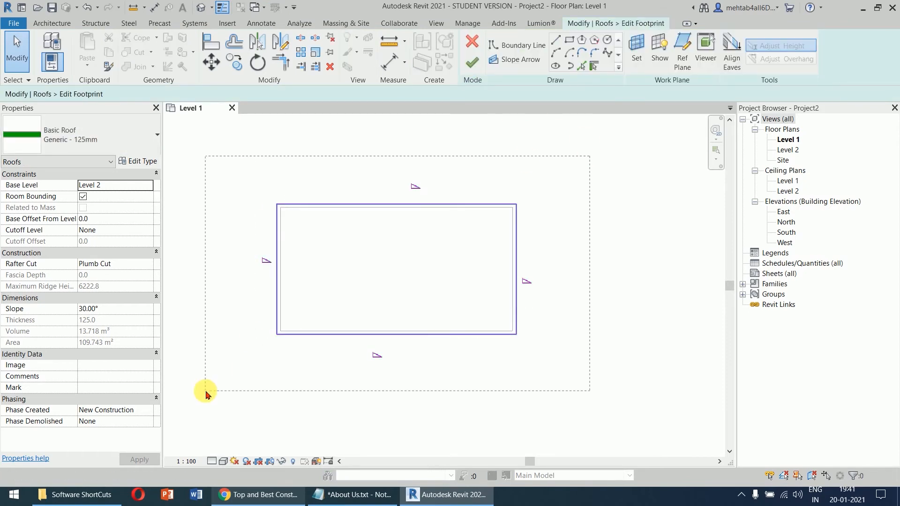
{"action": "left_click", "coordinate": [472, 62]}
{"action": "left_click", "coordinate": [619, 279]}
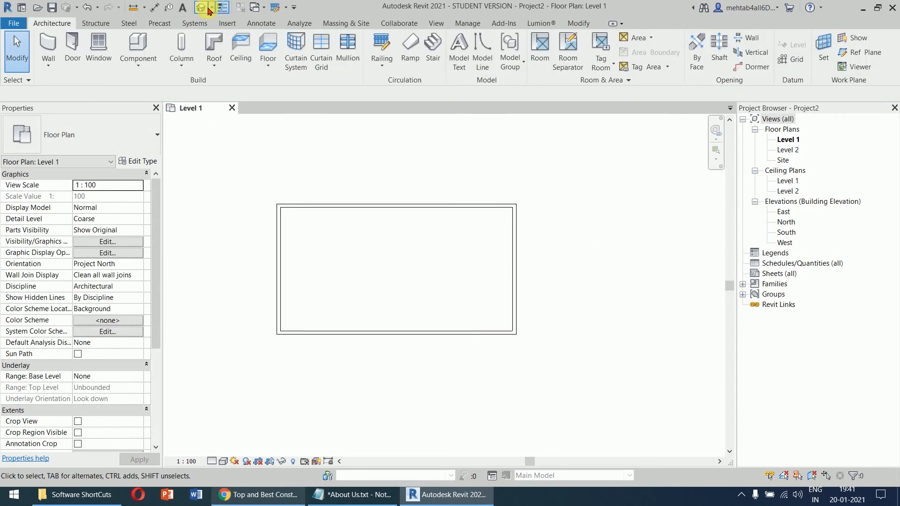
{"action": "left_click", "coordinate": [208, 9]}
{"action": "scroll", "coordinate": [458, 245], "scroll_direction": "up", "scroll_amount": 2}
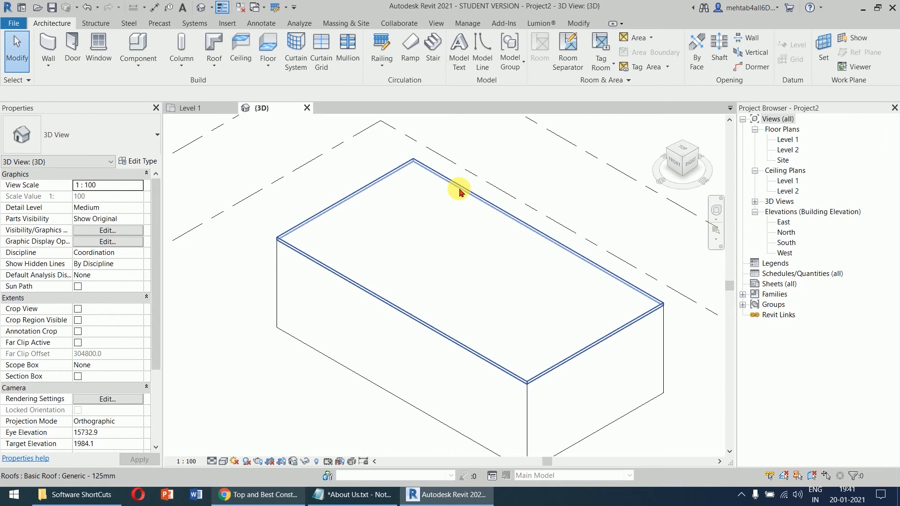
{"action": "left_click", "coordinate": [460, 192]}
{"action": "left_click", "coordinate": [586, 190]}
Step: In the Level 2 plan, sketch an open railing path along three roof edges, about 13200 by 7200 mm, leaving the east side open
{"action": "left_click", "coordinate": [792, 151]}
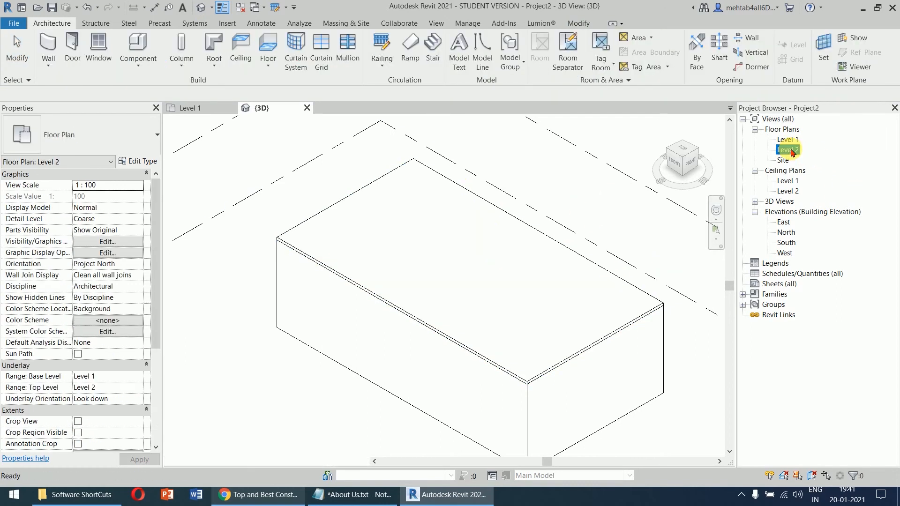
{"action": "double_click", "coordinate": [792, 150]}
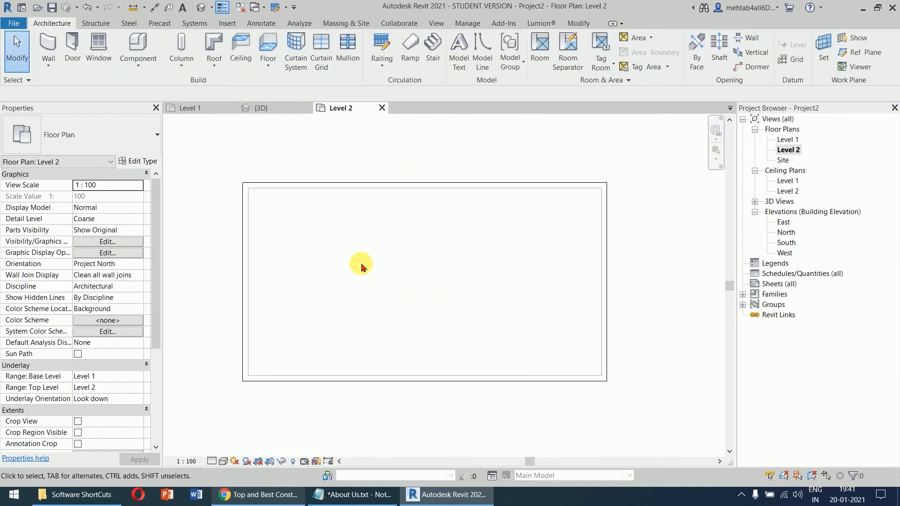
{"action": "left_click", "coordinate": [381, 65]}
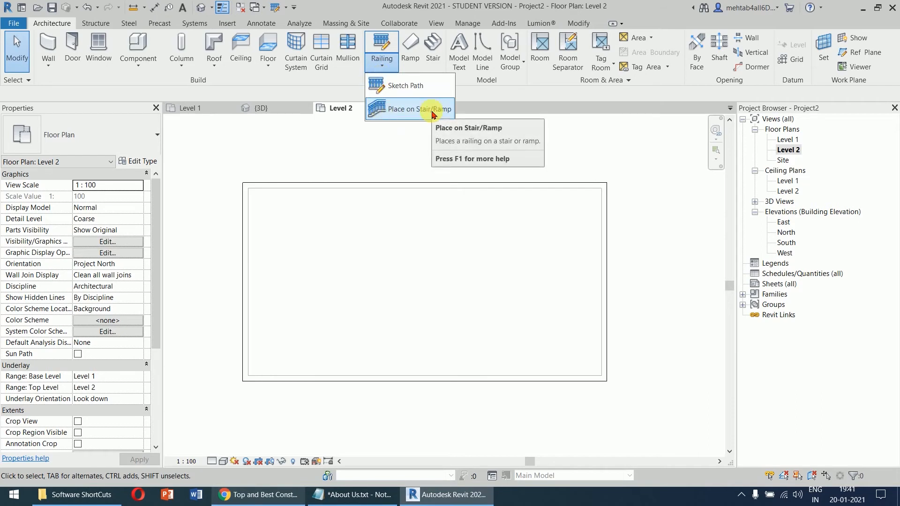
{"action": "left_click", "coordinate": [408, 86]}
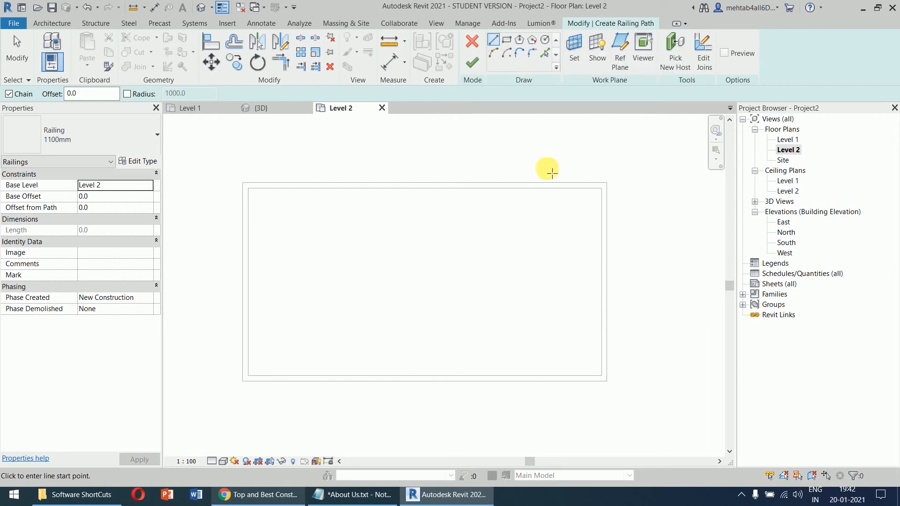
{"action": "left_click", "coordinate": [610, 184]}
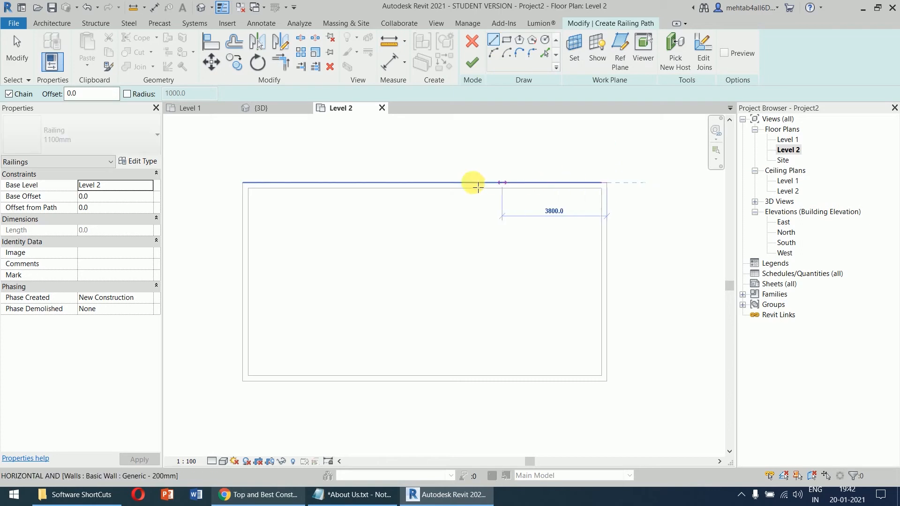
{"action": "left_click", "coordinate": [238, 183]}
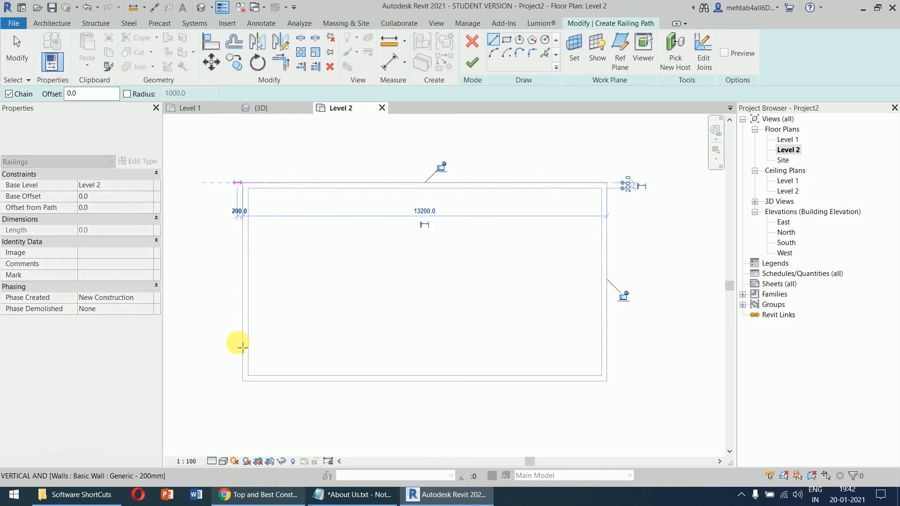
{"action": "left_click", "coordinate": [242, 381]}
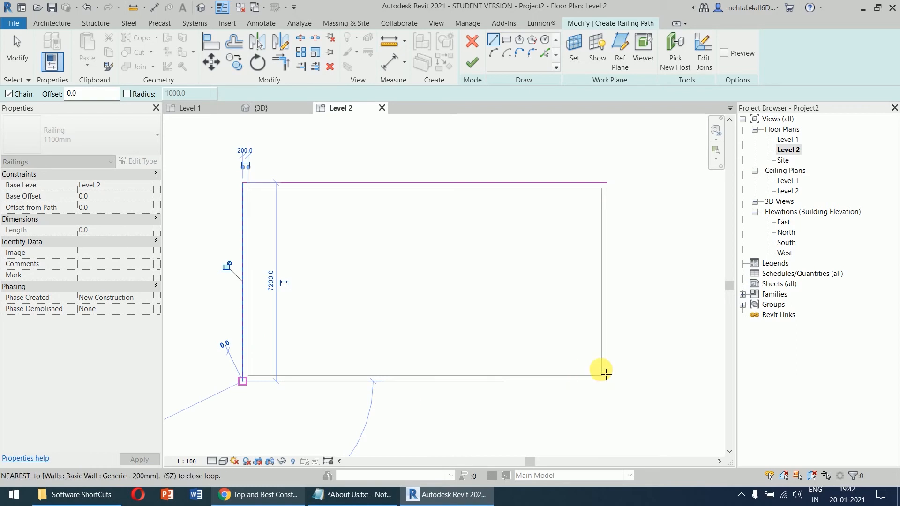
{"action": "left_click", "coordinate": [607, 381]}
{"action": "right_click", "coordinate": [629, 319]}
{"action": "left_click", "coordinate": [642, 310]}
{"action": "right_click", "coordinate": [636, 300]}
{"action": "left_click", "coordinate": [646, 307]}
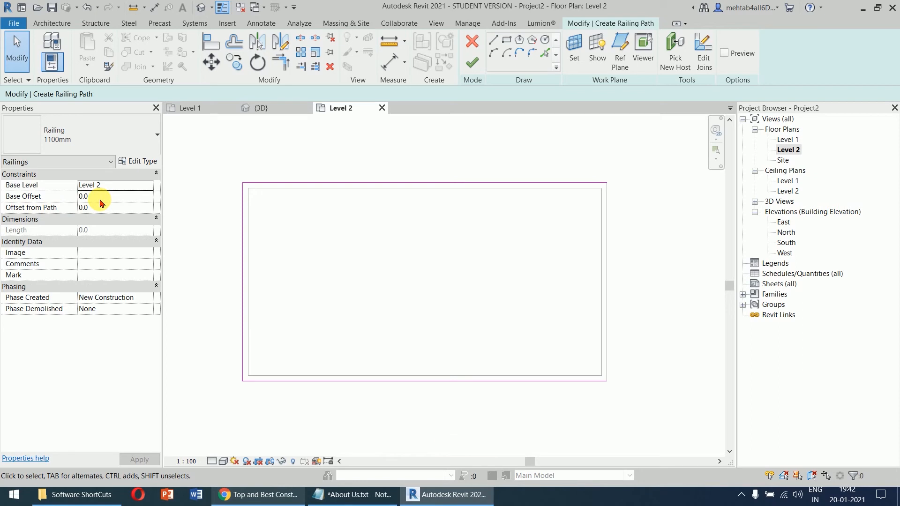
Step: Set the railing's offset from path to 25.4 and finish the 1100mm railing
{"action": "left_click", "coordinate": [106, 206]}
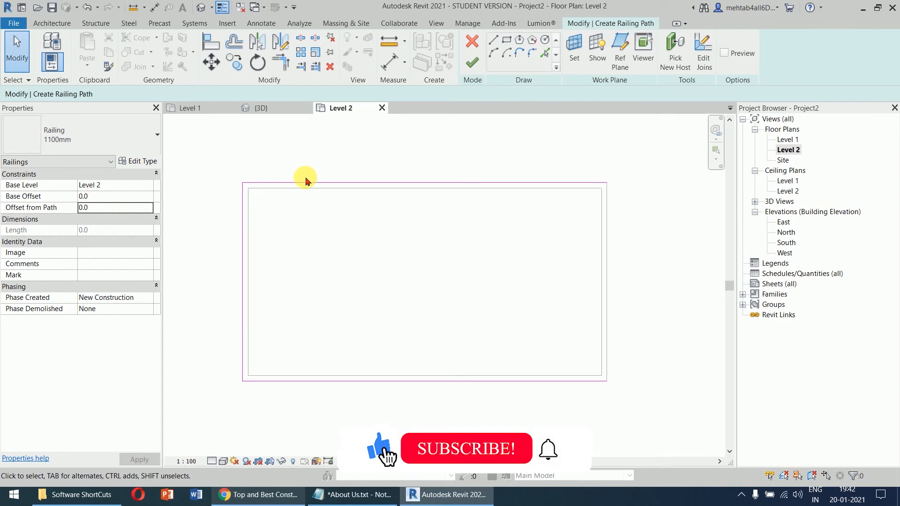
{"action": "double_click", "coordinate": [107, 212]}
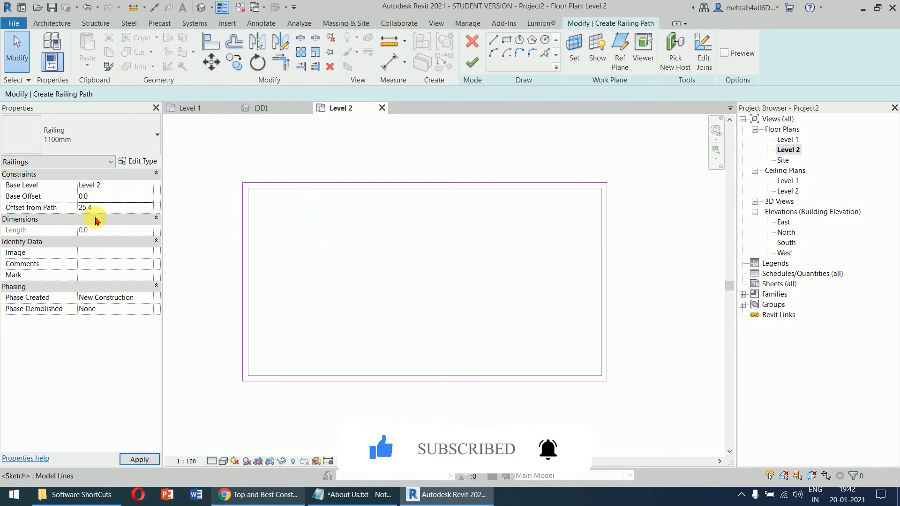
{"action": "left_click", "coordinate": [143, 460]}
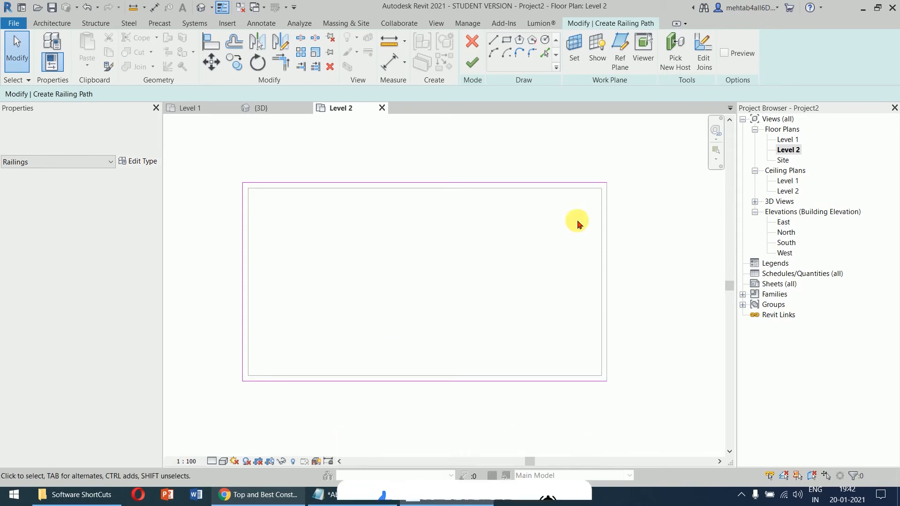
{"action": "left_click", "coordinate": [472, 65]}
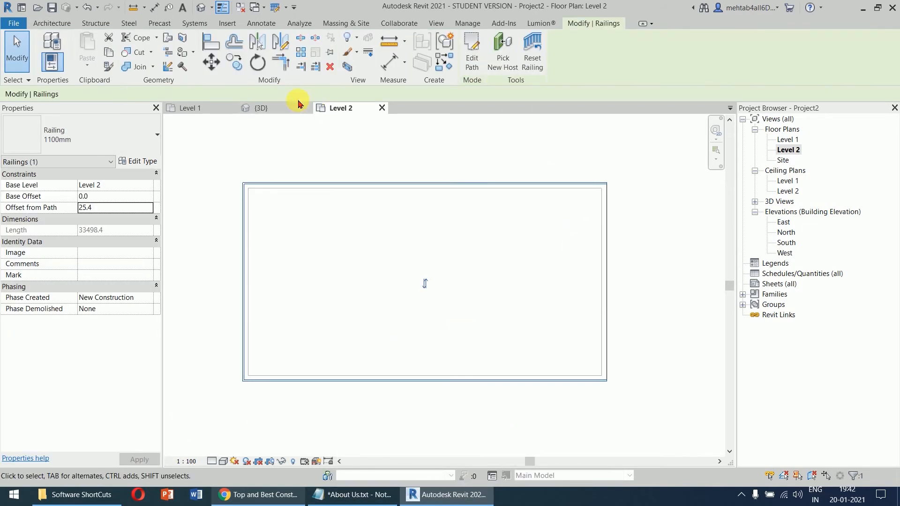
Step: In the 3D view, set the roof railing's base offset to 62.5
{"action": "left_click", "coordinate": [261, 108]}
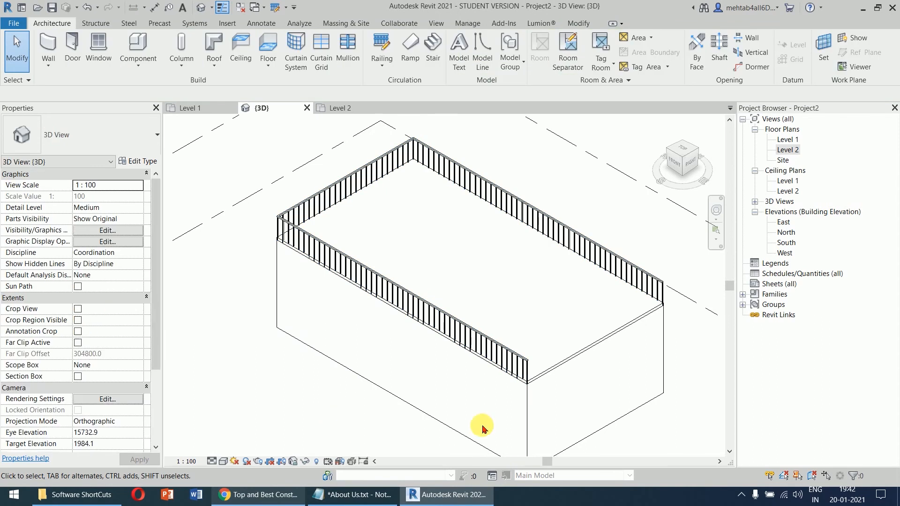
{"action": "scroll", "coordinate": [574, 417], "scroll_direction": "up", "scroll_amount": 5}
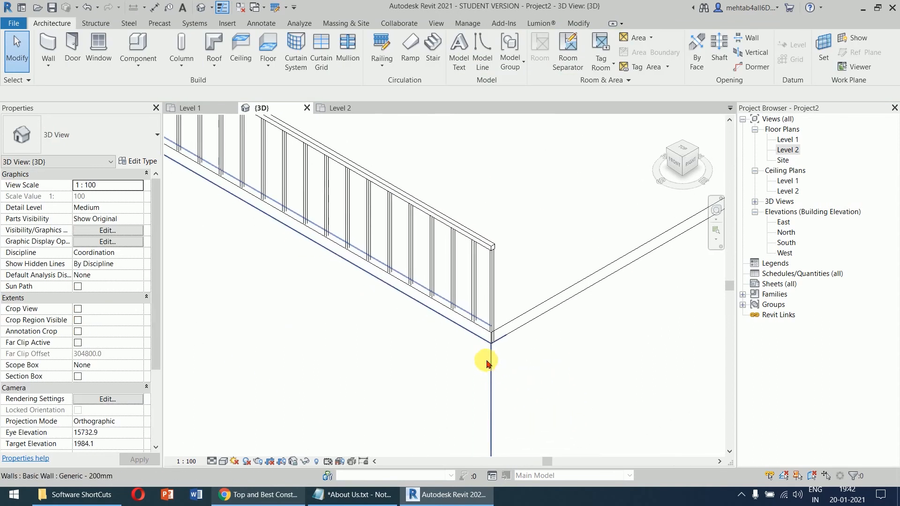
{"action": "scroll", "coordinate": [487, 363], "scroll_direction": "up", "scroll_amount": 5}
{"action": "scroll", "coordinate": [513, 346], "scroll_direction": "up", "scroll_amount": 4}
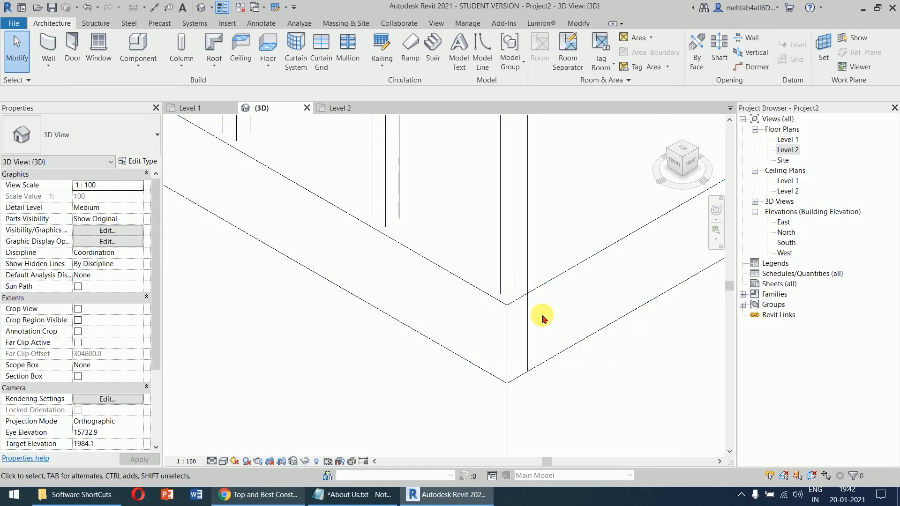
{"action": "left_click", "coordinate": [524, 228]}
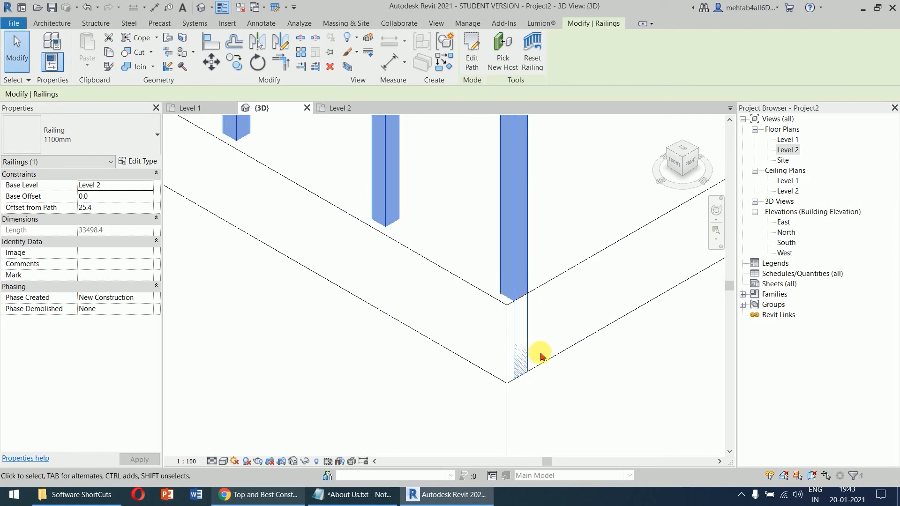
{"action": "left_click", "coordinate": [116, 198]}
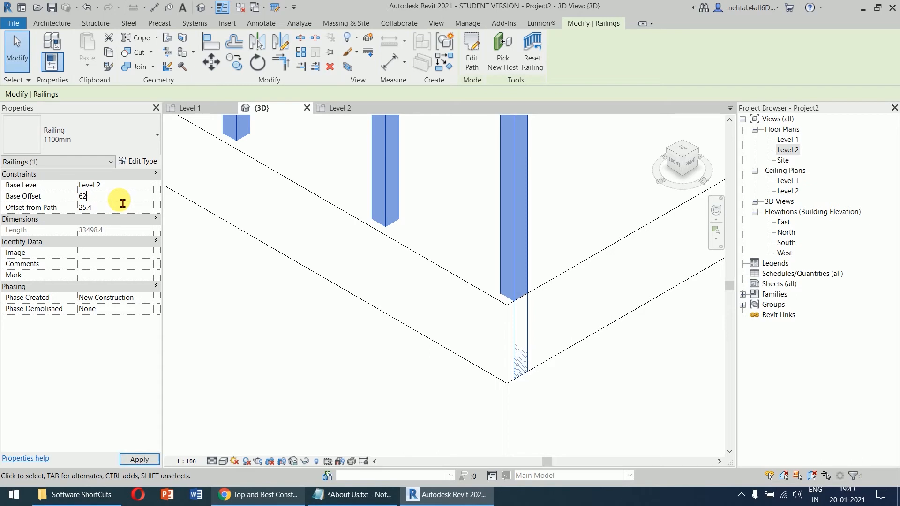
{"action": "key", "text": "Return"}
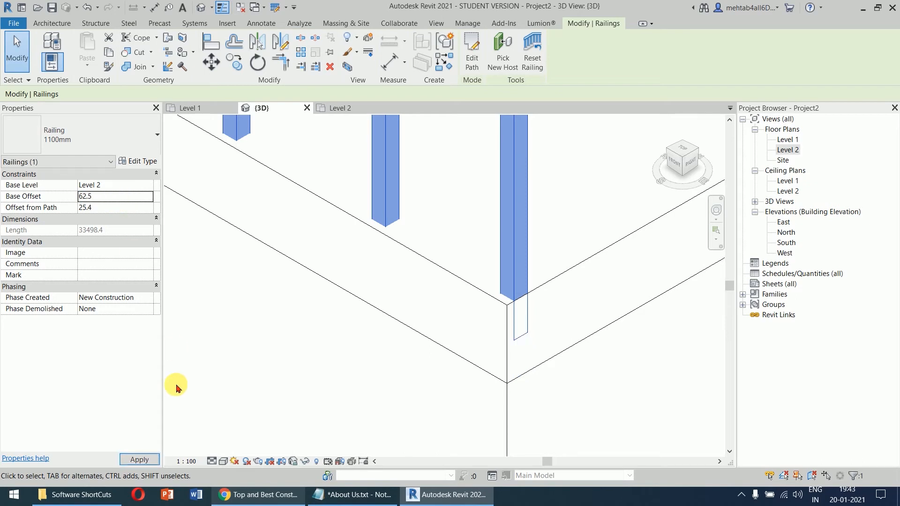
{"action": "left_click", "coordinate": [334, 367]}
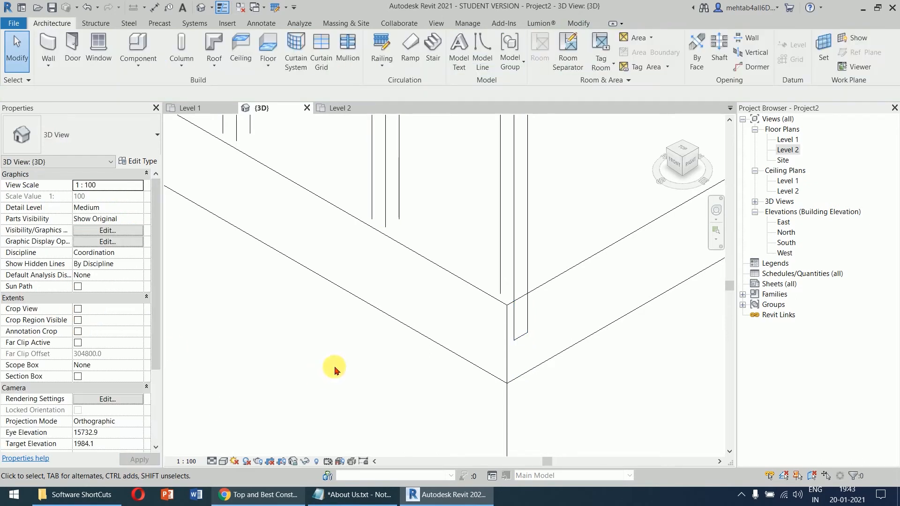
Step: Duplicate the roof railing's 1100mm type as "new railing"
{"action": "scroll", "coordinate": [556, 330], "scroll_direction": "down", "scroll_amount": 5}
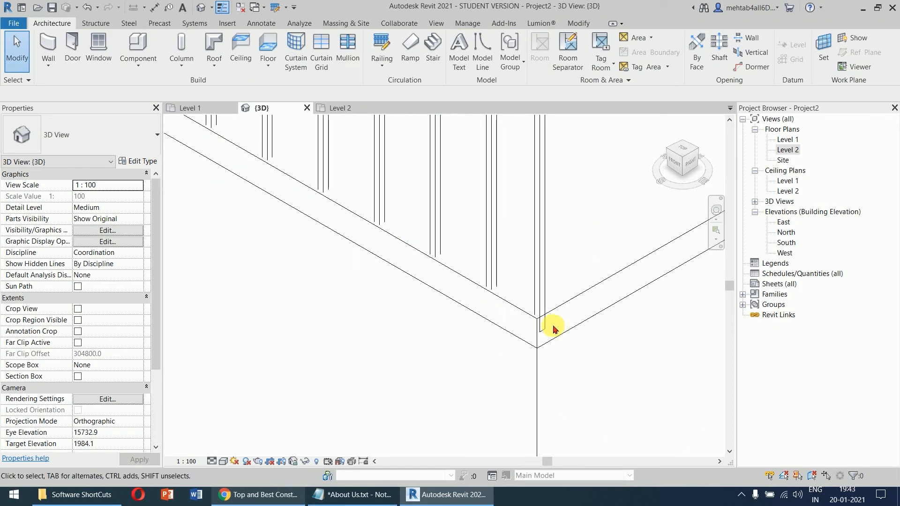
{"action": "scroll", "coordinate": [555, 330], "scroll_direction": "down", "scroll_amount": 5}
{"action": "scroll", "coordinate": [381, 271], "scroll_direction": "down", "scroll_amount": 3}
{"action": "middle_click_drag", "start_coordinate": [382, 272], "coordinate": [372, 362]}
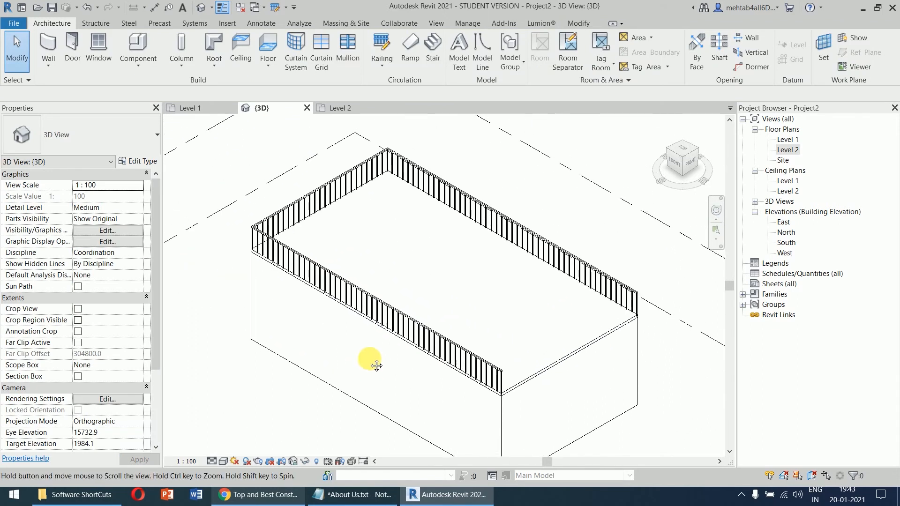
{"action": "scroll", "coordinate": [257, 255], "scroll_direction": "up", "scroll_amount": 5}
{"action": "middle_click_drag", "start_coordinate": [241, 157], "coordinate": [211, 191]}
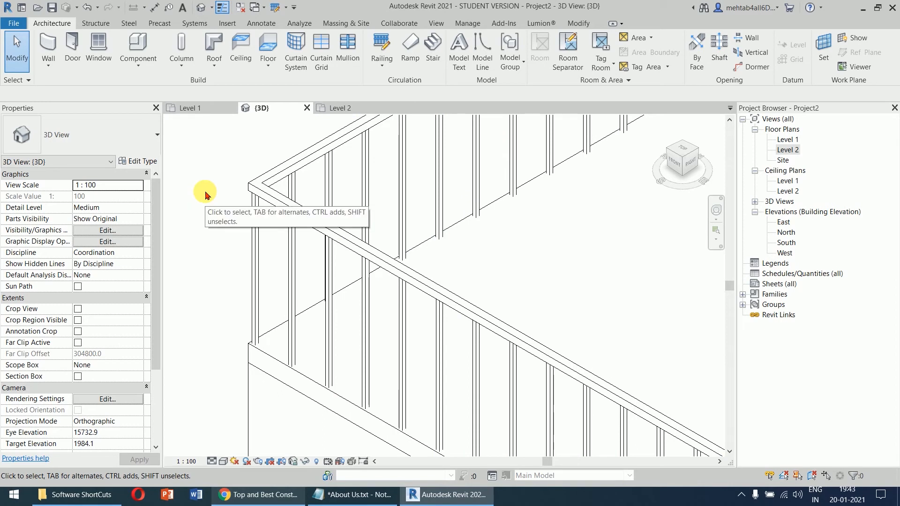
{"action": "left_click", "coordinate": [275, 192]}
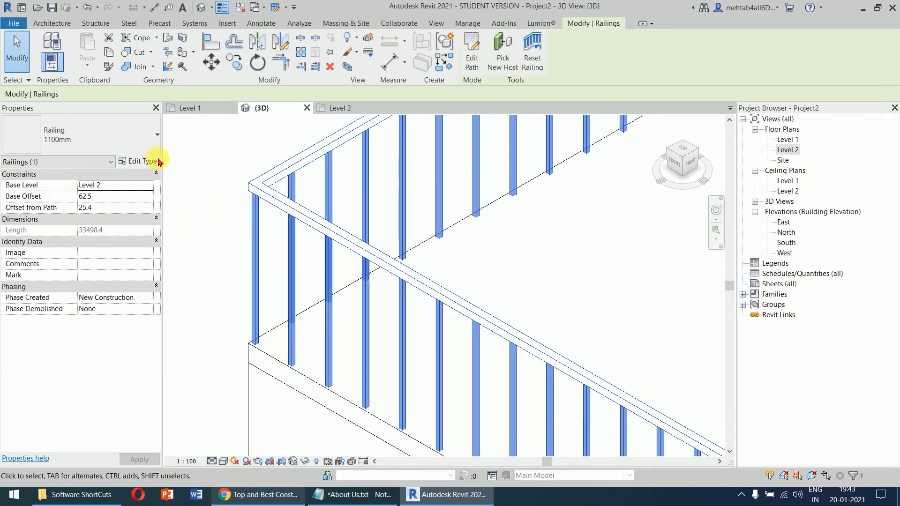
{"action": "left_click", "coordinate": [139, 161]}
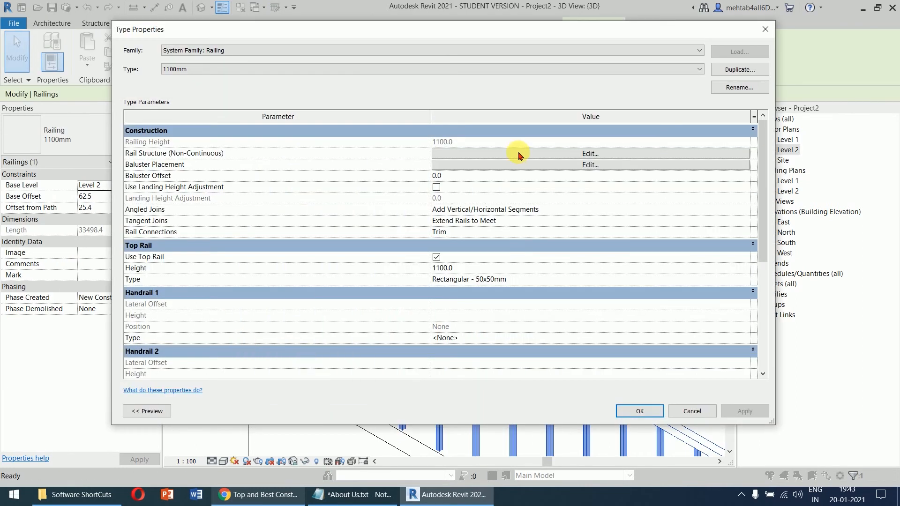
{"action": "left_click", "coordinate": [739, 69]}
{"action": "type", "text": "new railing"}
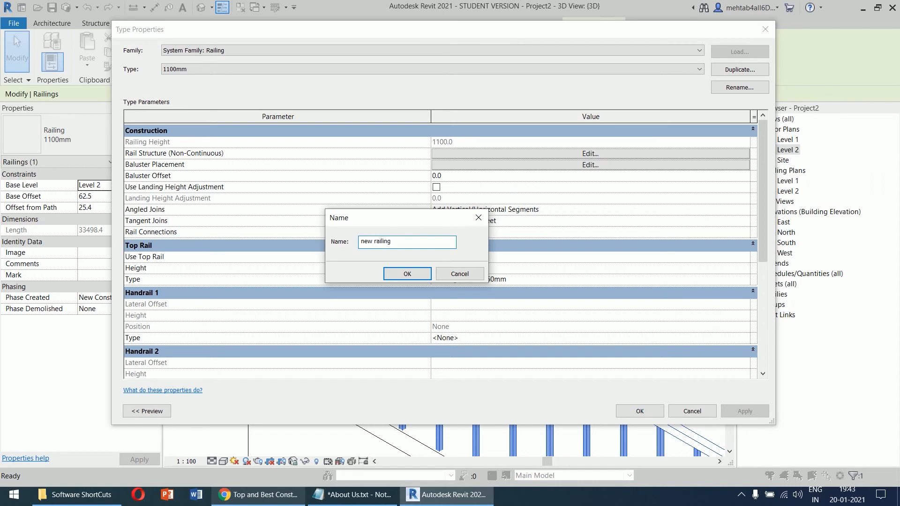
{"action": "left_click", "coordinate": [409, 274]}
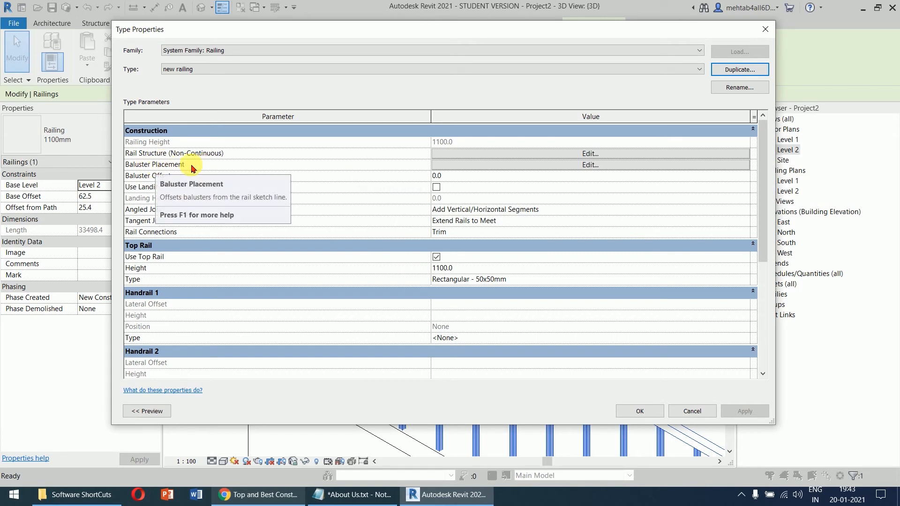
Step: In the new type's baluster placement, set the regular baluster and the per-tread baluster family to M_Baluster - Round : 25mm
{"action": "left_click", "coordinate": [587, 165]}
{"action": "mouse_move", "coordinate": [375, 34]}
{"action": "left_mouse_down"}
{"action": "mouse_move", "coordinate": [388, 34]}
{"action": "mouse_move", "coordinate": [380, 34]}
{"action": "left_mouse_up"}
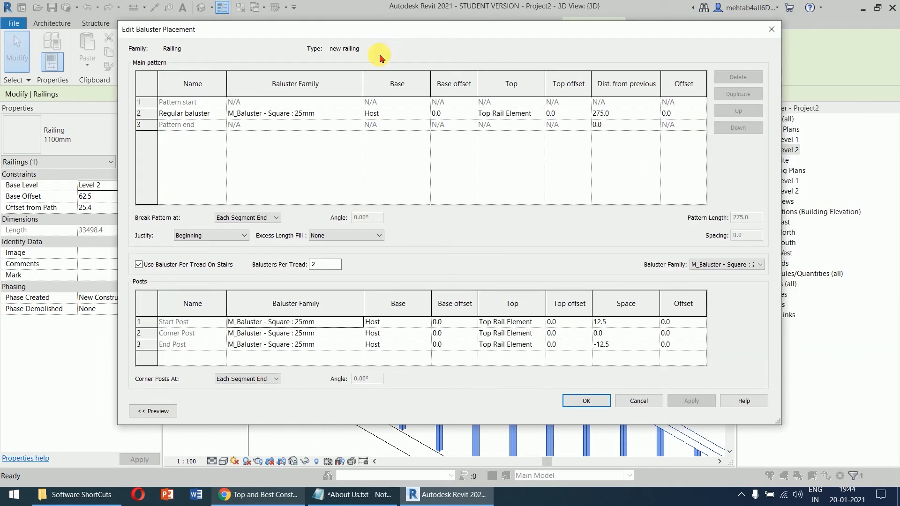
{"action": "left_click", "coordinate": [312, 116]}
{"action": "left_click", "coordinate": [360, 114]}
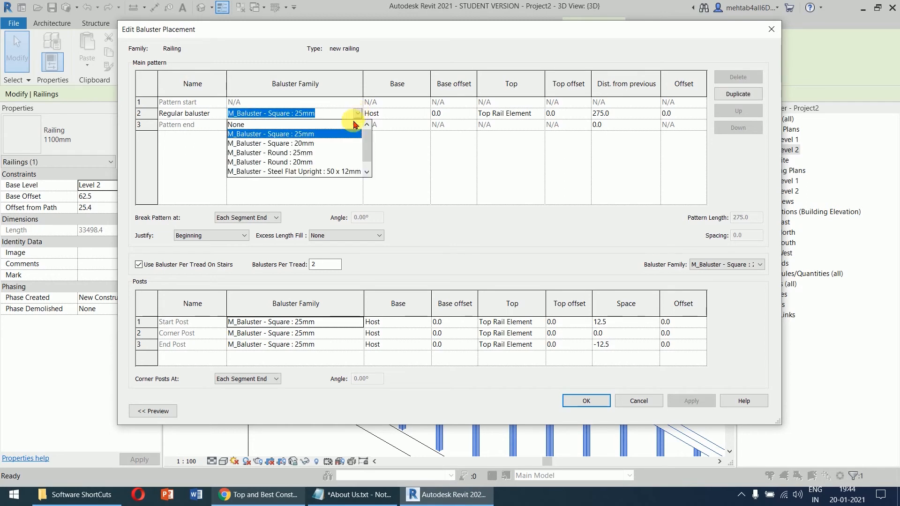
{"action": "scroll", "coordinate": [368, 156], "scroll_direction": "down", "scroll_amount": 1}
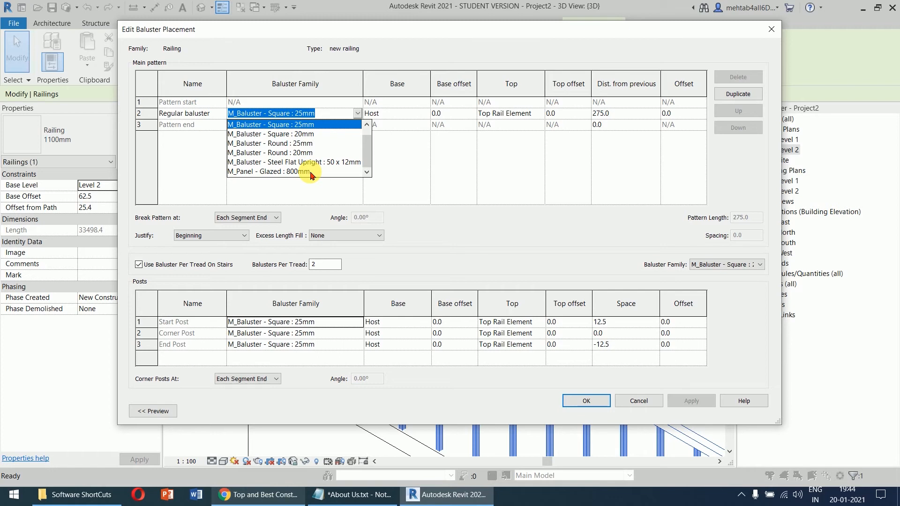
{"action": "left_click", "coordinate": [302, 144]}
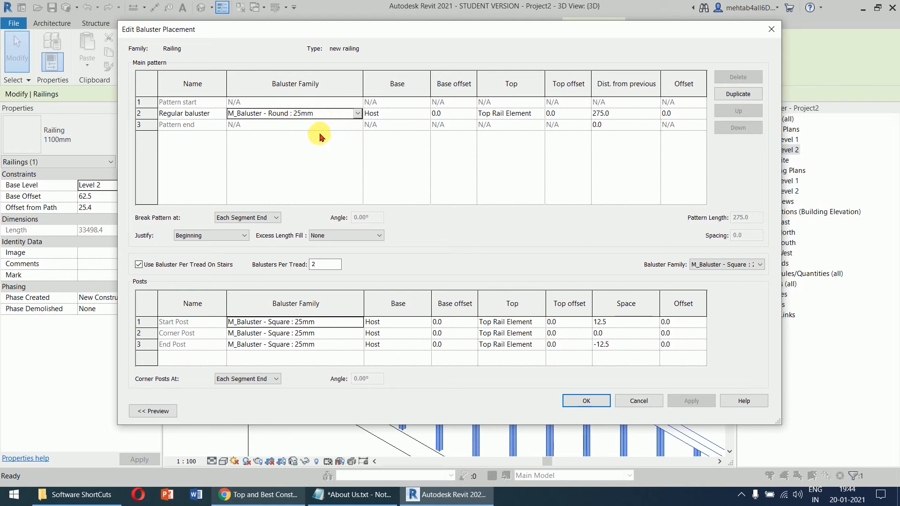
{"action": "left_click", "coordinate": [732, 265]}
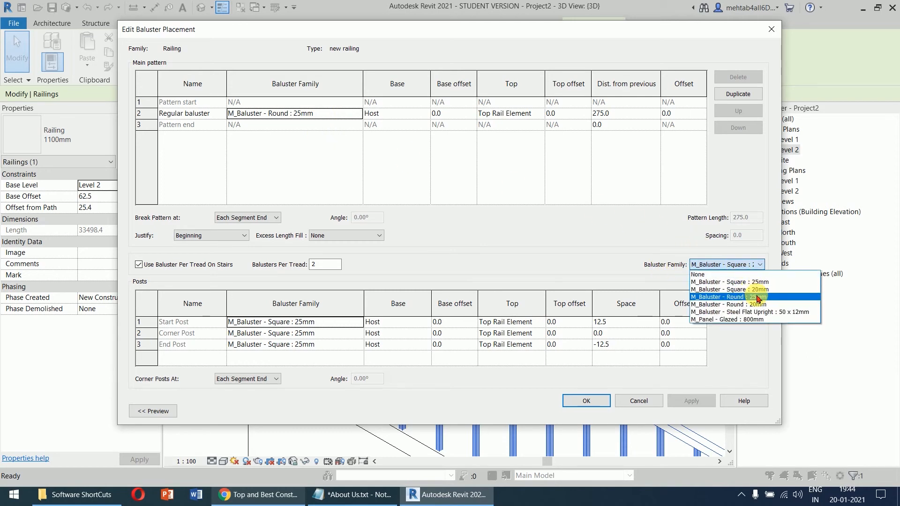
{"action": "left_click", "coordinate": [758, 297]}
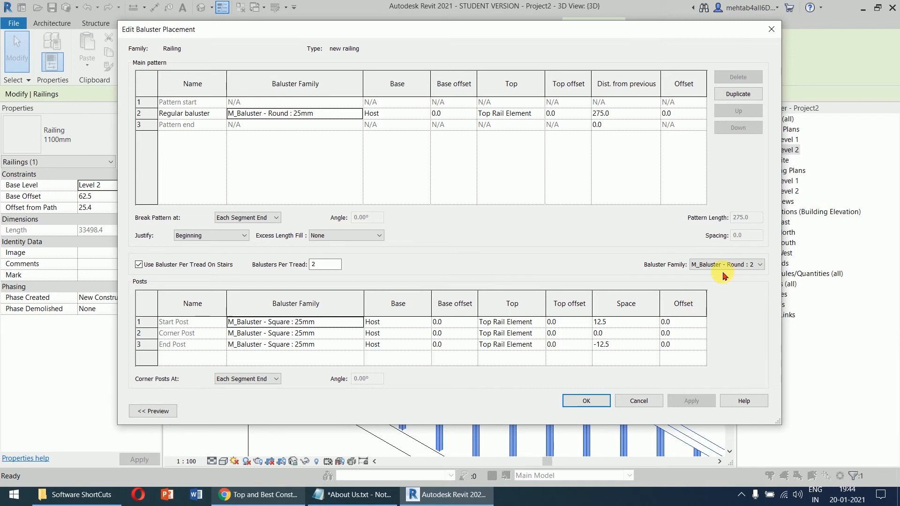
Step: Accept the new railing type's baluster settings, clear the selection and inspect the roof railing's corner post
{"action": "left_click", "coordinate": [592, 401]}
{"action": "left_click", "coordinate": [635, 412]}
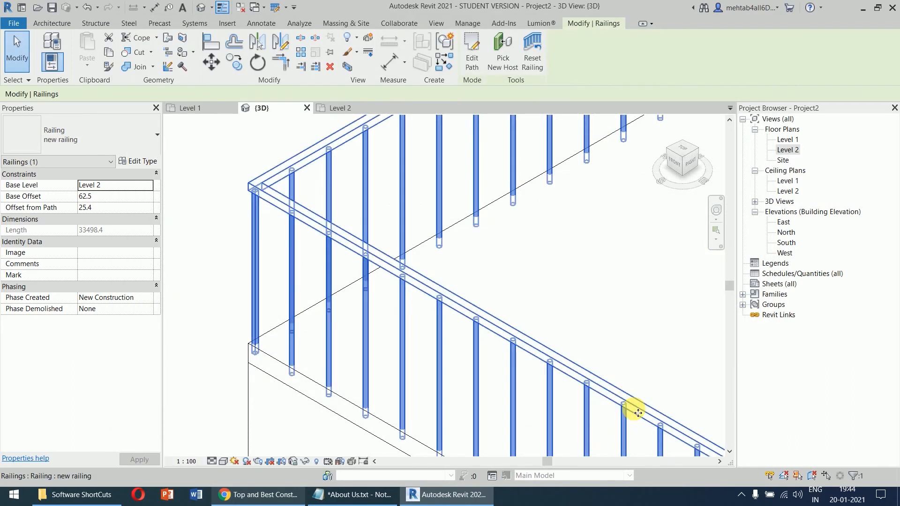
{"action": "key", "text": "Escape"}
{"action": "scroll", "coordinate": [253, 308], "scroll_direction": "up", "scroll_amount": 3}
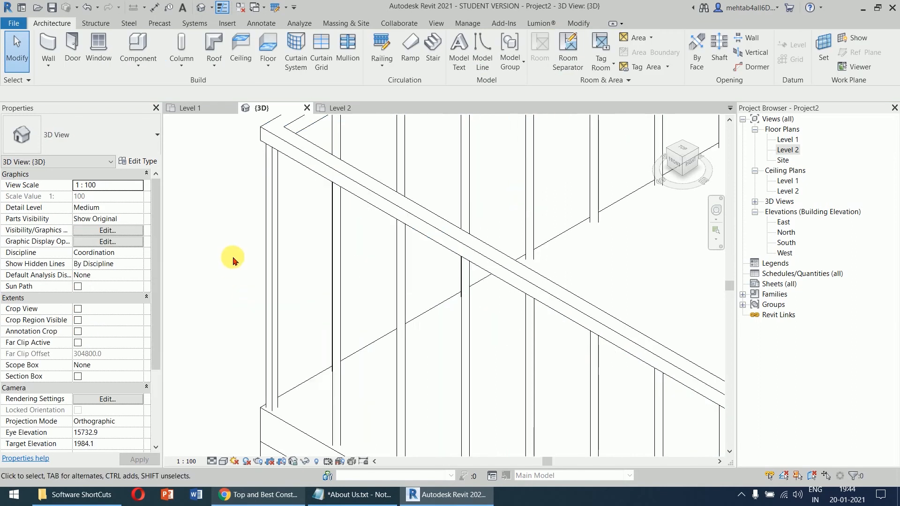
{"action": "middle_click_drag", "start_coordinate": [487, 172], "coordinate": [460, 315]}
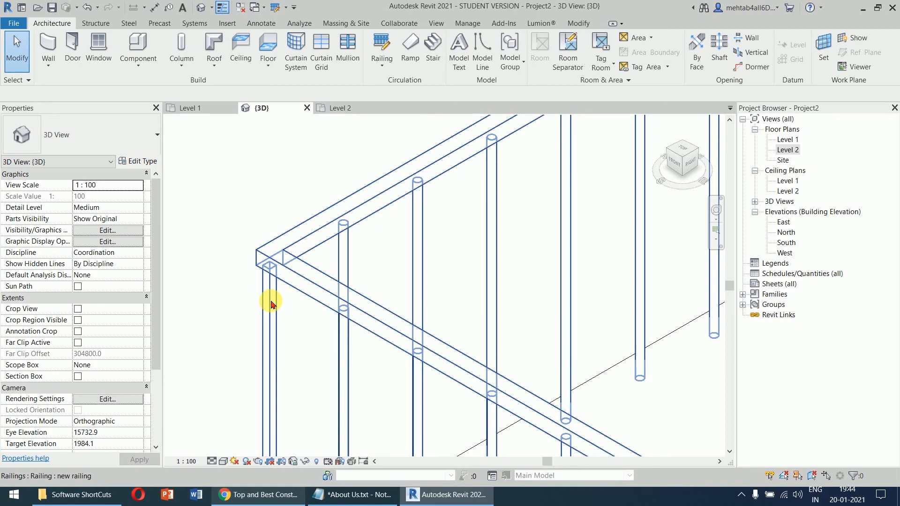
Step: In the roof railing type's baluster placement, set the corner post's family to M_Baluster - Round : 25mm
{"action": "left_click", "coordinate": [271, 302]}
{"action": "left_click", "coordinate": [138, 161]}
{"action": "left_click", "coordinate": [482, 176]}
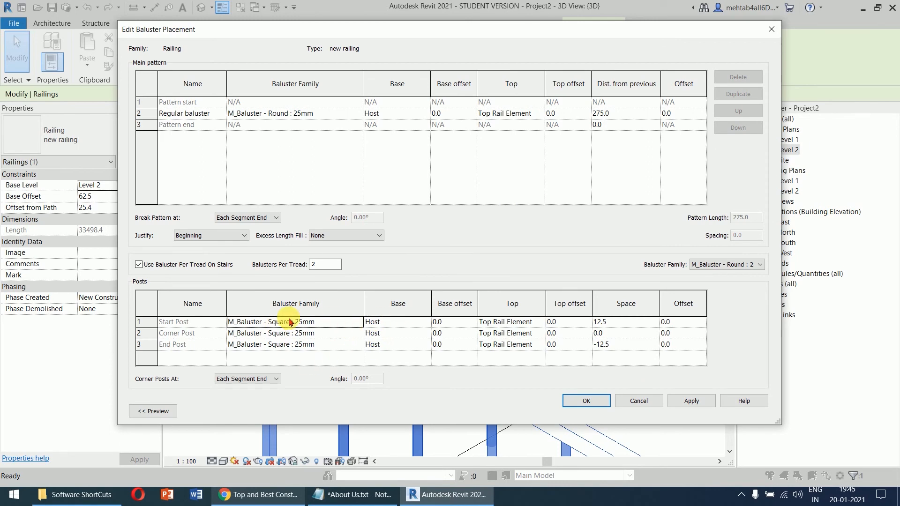
{"action": "left_click", "coordinate": [322, 335]}
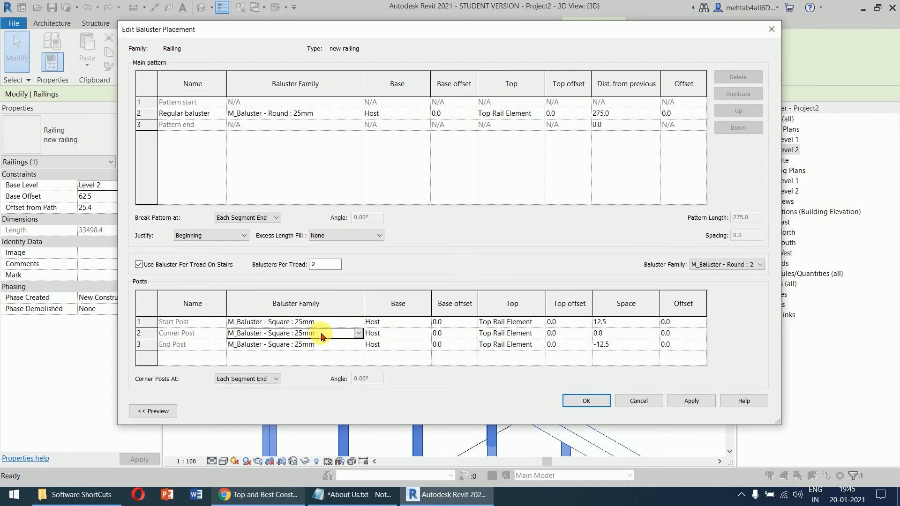
{"action": "left_click", "coordinate": [360, 333]}
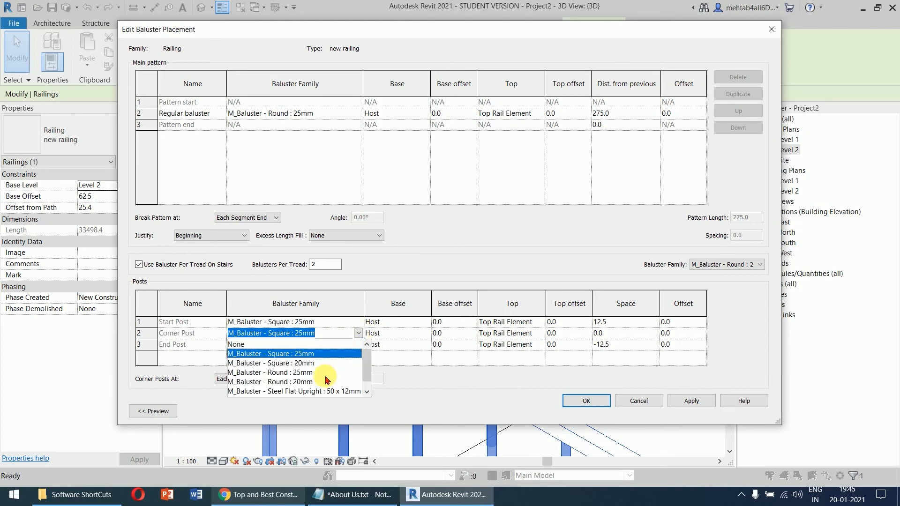
{"action": "left_click", "coordinate": [300, 372]}
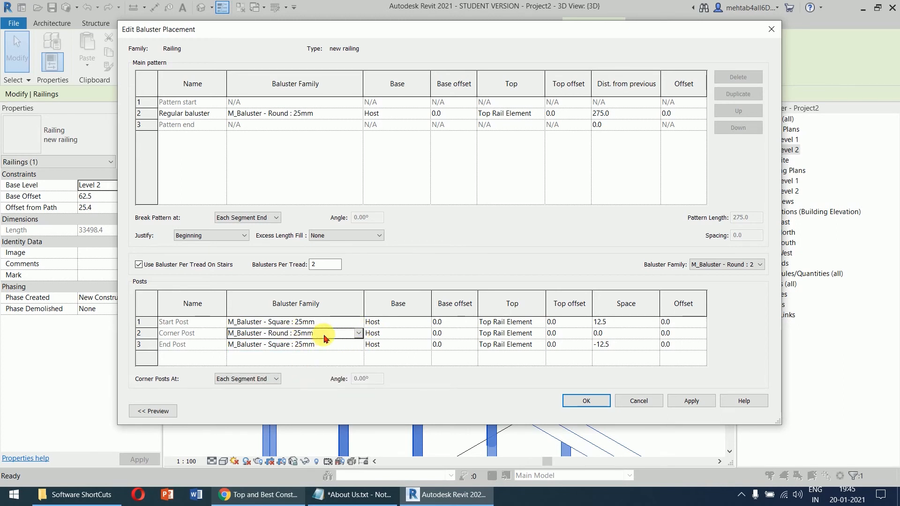
Step: Set the start and end posts to M_Baluster - Round : 25mm and accept the railing type changes
{"action": "left_click", "coordinate": [357, 322]}
{"action": "left_click", "coordinate": [358, 322]}
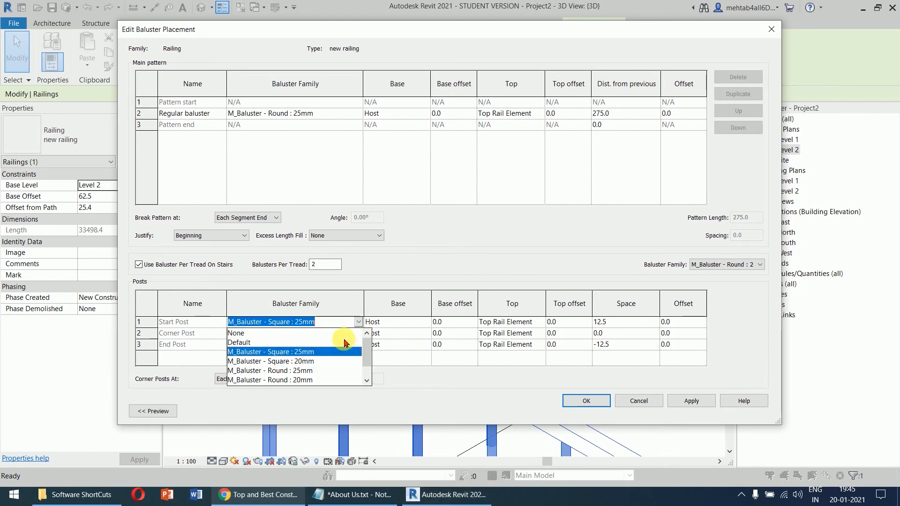
{"action": "left_click", "coordinate": [307, 370]}
{"action": "left_click", "coordinate": [360, 345]}
{"action": "left_click", "coordinate": [359, 345]}
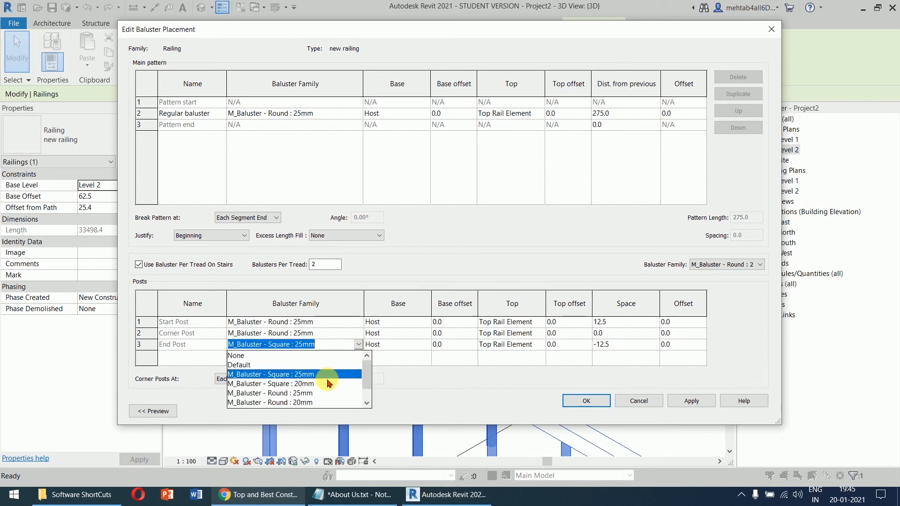
{"action": "left_click", "coordinate": [319, 395]}
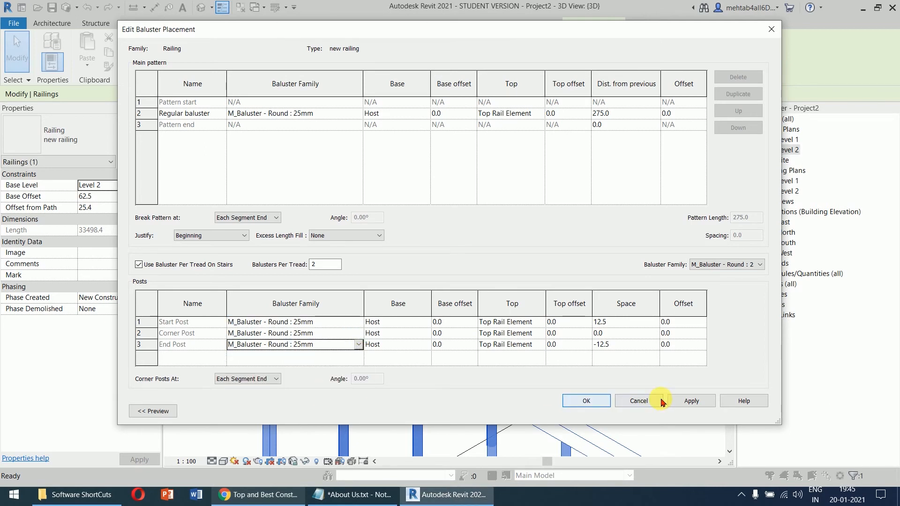
{"action": "left_click", "coordinate": [584, 401]}
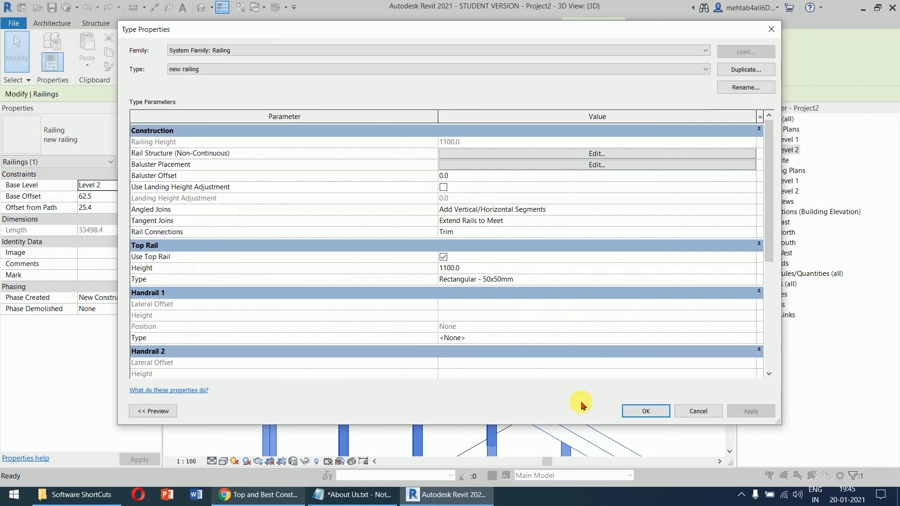
{"action": "left_click", "coordinate": [630, 410]}
{"action": "left_click", "coordinate": [443, 283]}
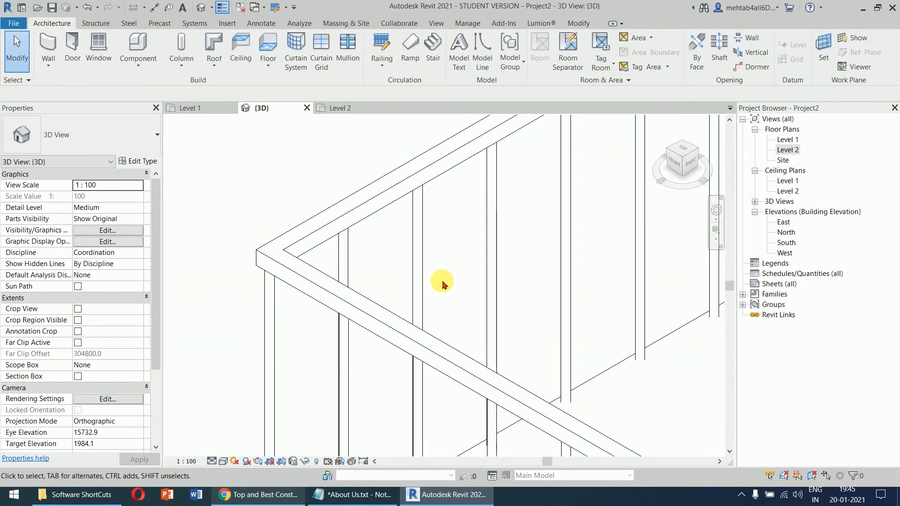
Step: Switch the 3D view to a shaded visual style and inspect the roof railing's corner
{"action": "scroll", "coordinate": [445, 272], "scroll_direction": "down", "scroll_amount": 4}
{"action": "middle_click_drag", "start_coordinate": [460, 248], "coordinate": [341, 209]}
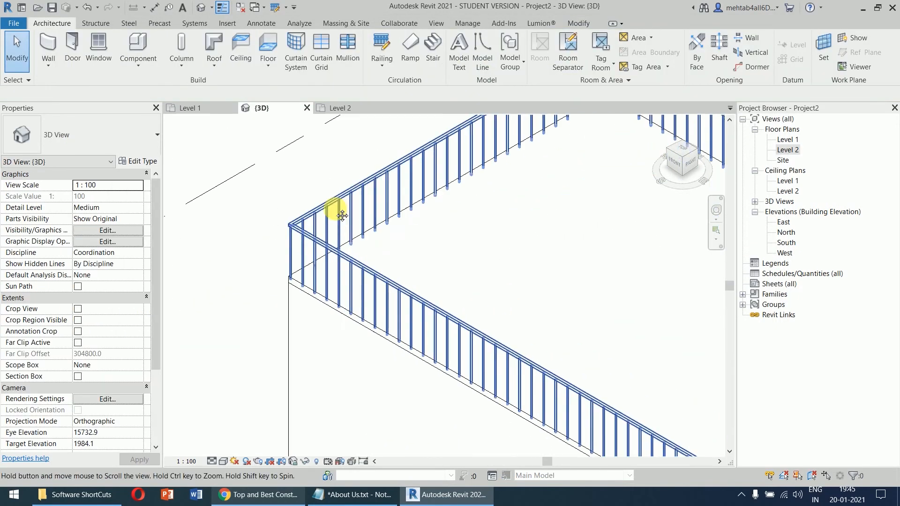
{"action": "scroll", "coordinate": [242, 281], "scroll_direction": "down", "scroll_amount": 2}
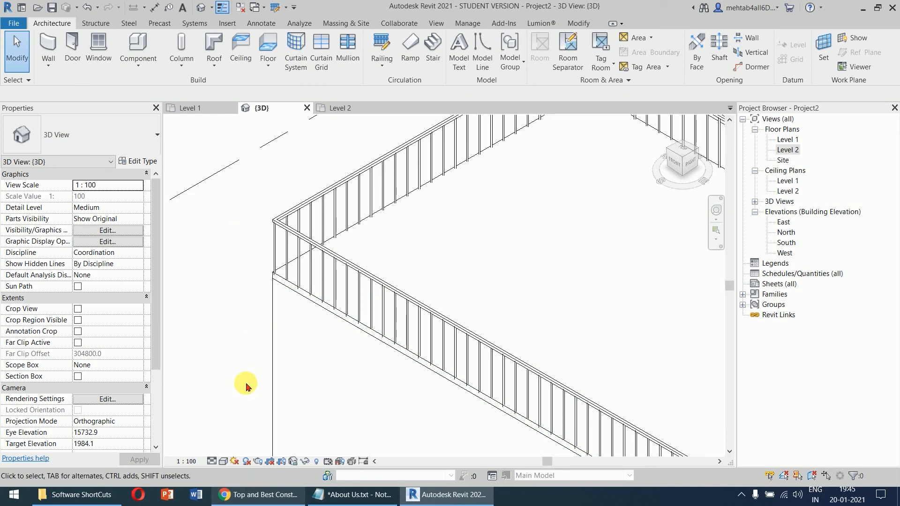
{"action": "left_click", "coordinate": [223, 461]}
{"action": "left_click", "coordinate": [244, 425]}
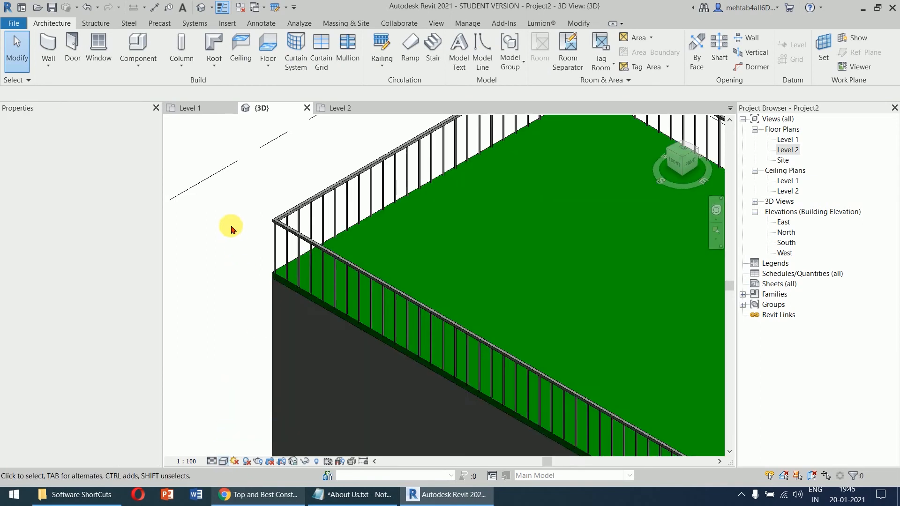
{"action": "scroll", "coordinate": [257, 253], "scroll_direction": "up", "scroll_amount": 3}
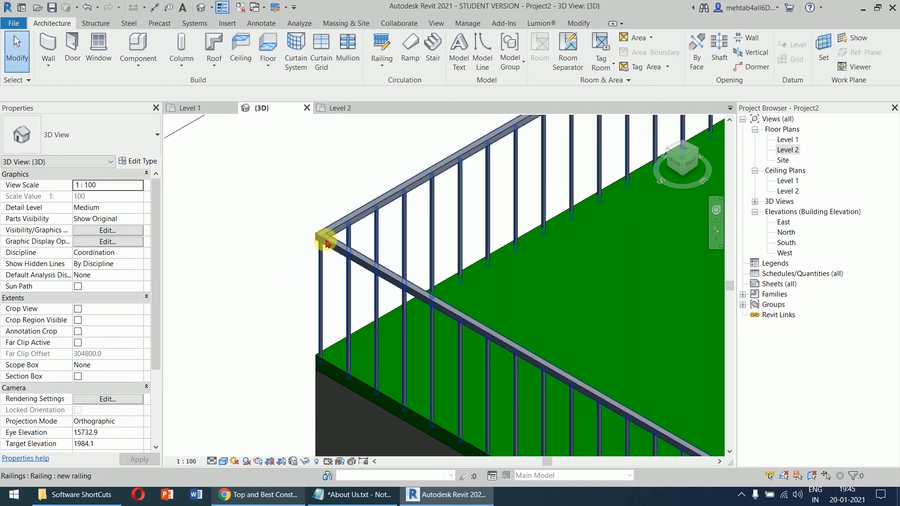
Step: In the railing type's baluster placement, set the regular baluster to M_Panel - Glazed : 800mm with an 800 distance from previous
{"action": "left_click", "coordinate": [322, 240]}
{"action": "left_click", "coordinate": [139, 162]}
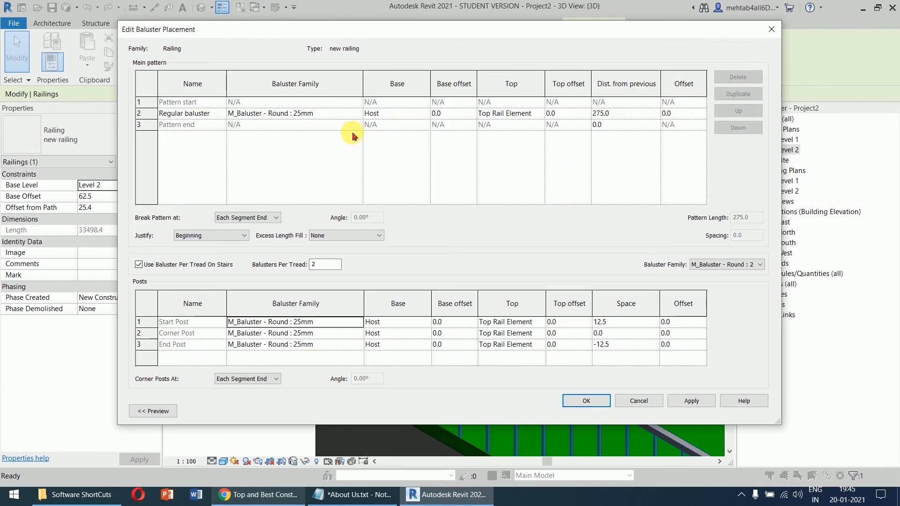
{"action": "left_click", "coordinate": [357, 113]}
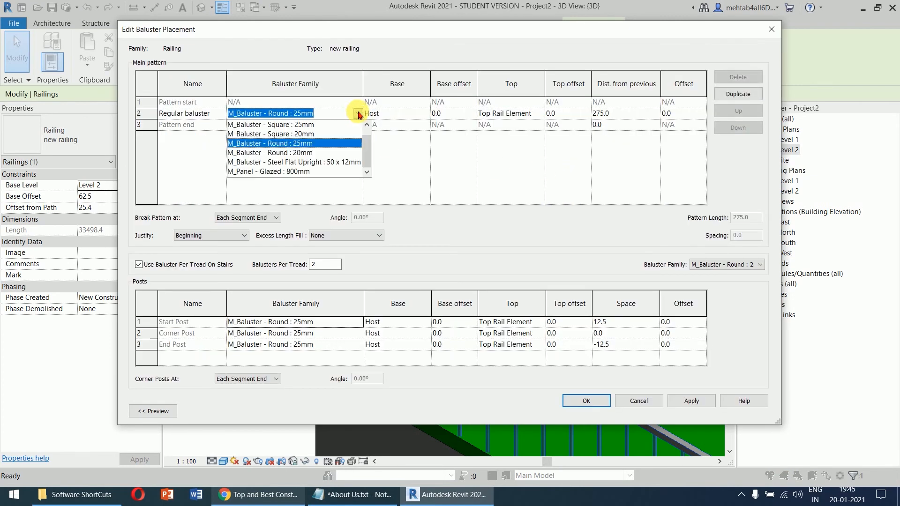
{"action": "left_click", "coordinate": [328, 171]}
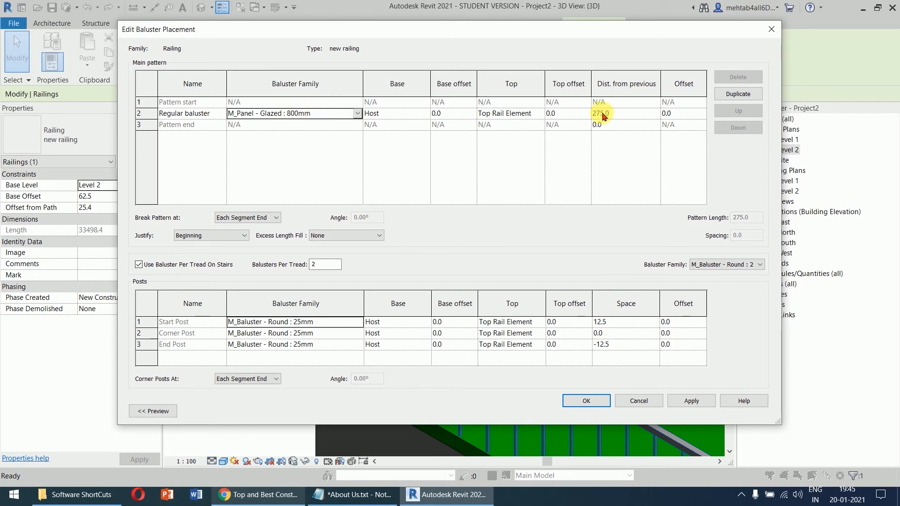
{"action": "left_click", "coordinate": [633, 116]}
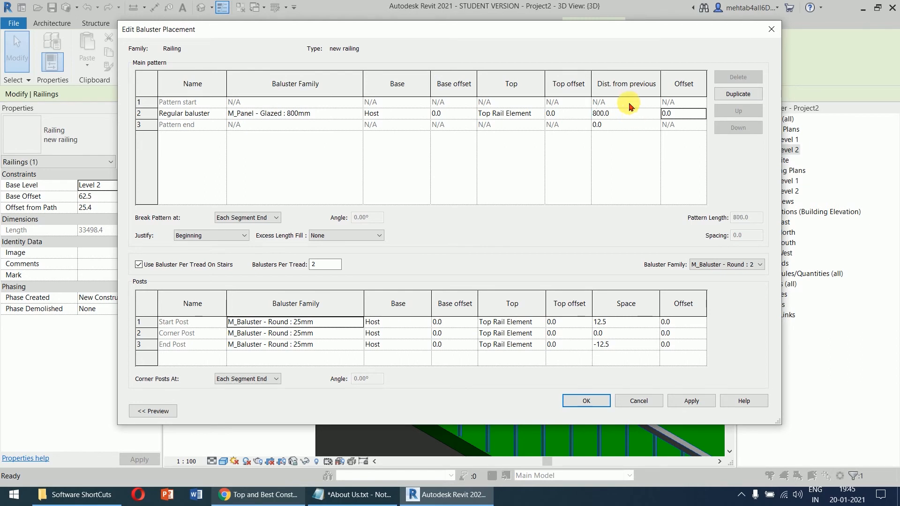
Step: Set the per-tread baluster family to M_Panel - Glazed : 800mm and accept the changes to the railing type
{"action": "left_click", "coordinate": [734, 269]}
{"action": "left_click", "coordinate": [744, 321]}
{"action": "left_click", "coordinate": [692, 402]}
{"action": "left_click", "coordinate": [597, 402]}
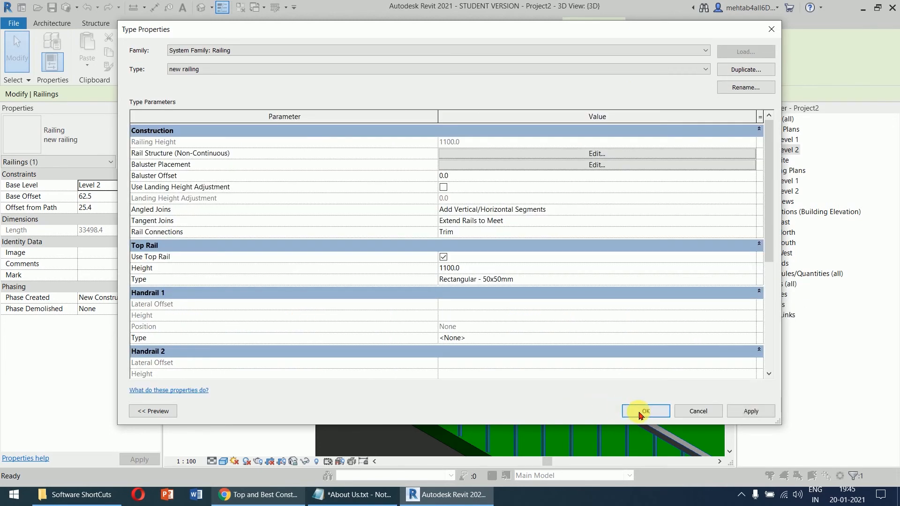
{"action": "left_click", "coordinate": [645, 411]}
{"action": "left_click", "coordinate": [278, 190]}
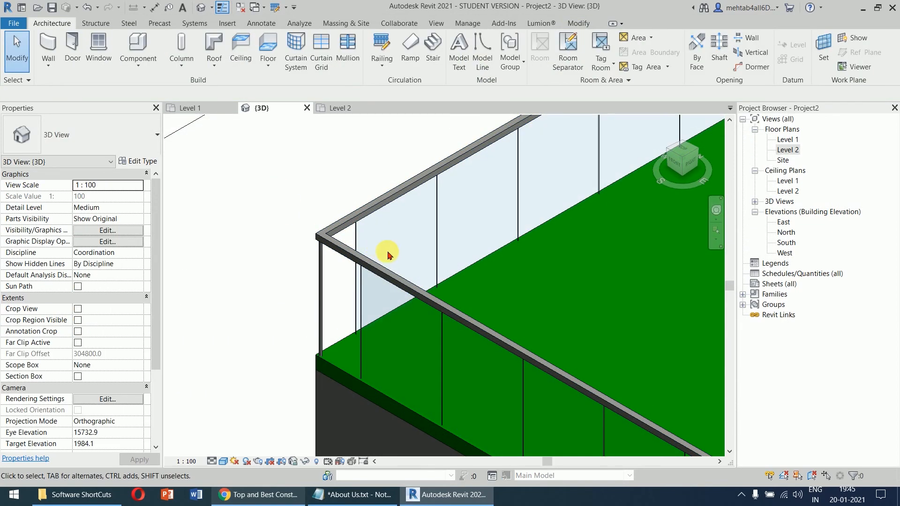
Step: Set the glazed panel's distance from previous to 900 in the railing's baluster placement and accept the type changes
{"action": "scroll", "coordinate": [387, 256], "scroll_direction": "down", "scroll_amount": 5}
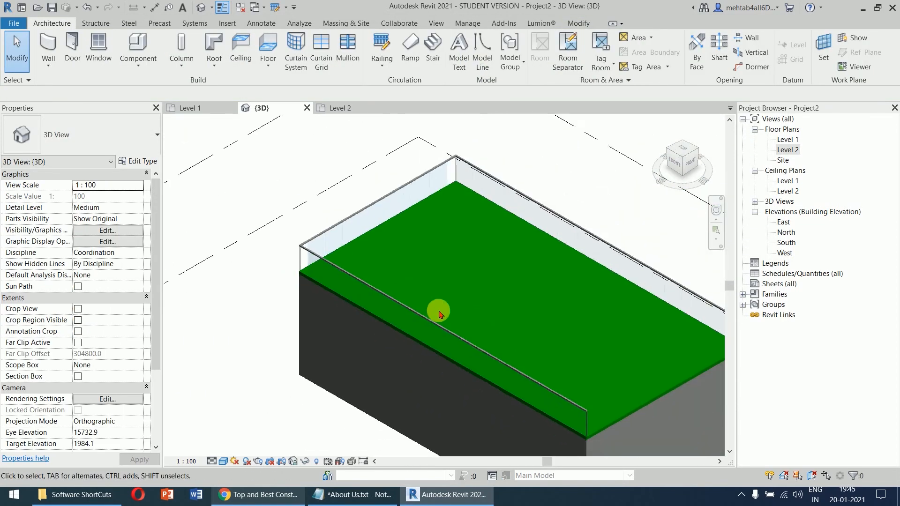
{"action": "scroll", "coordinate": [567, 371], "scroll_direction": "up", "scroll_amount": 5}
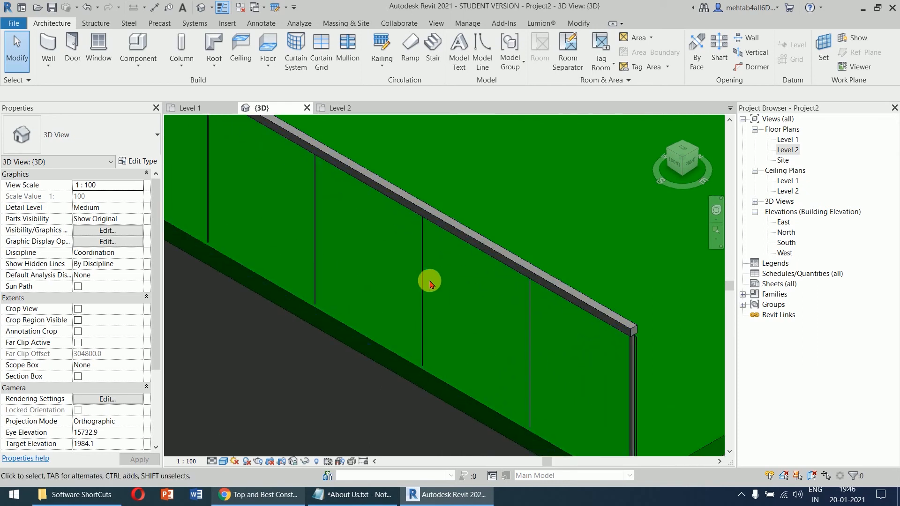
{"action": "scroll", "coordinate": [512, 311], "scroll_direction": "up", "scroll_amount": 4}
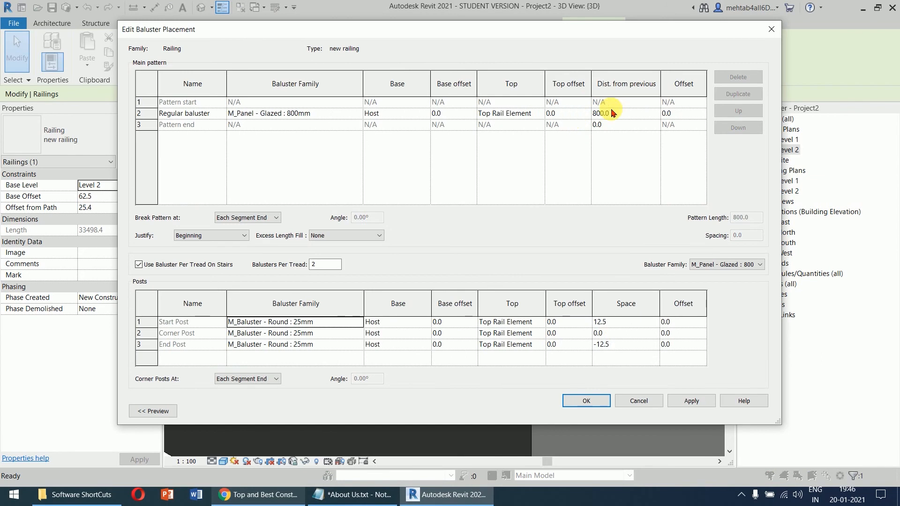
{"action": "left_click", "coordinate": [628, 115]}
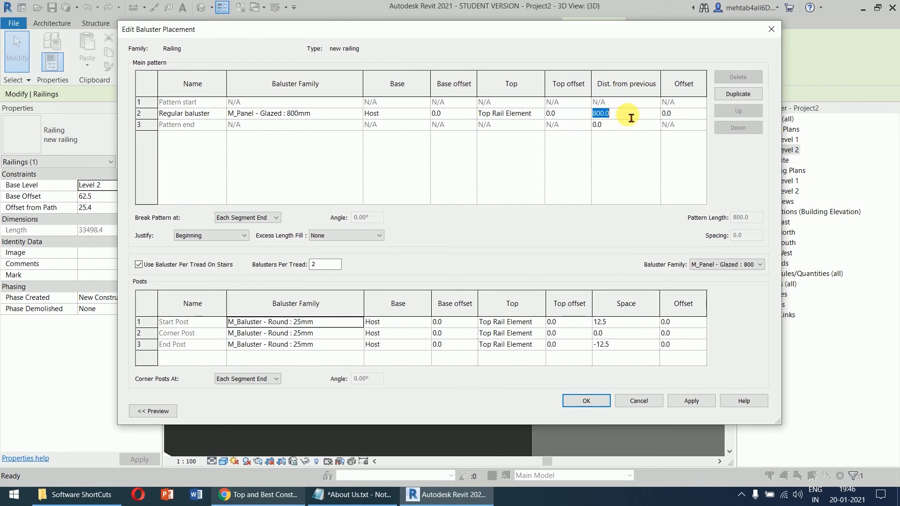
{"action": "key", "text": "Tab"}
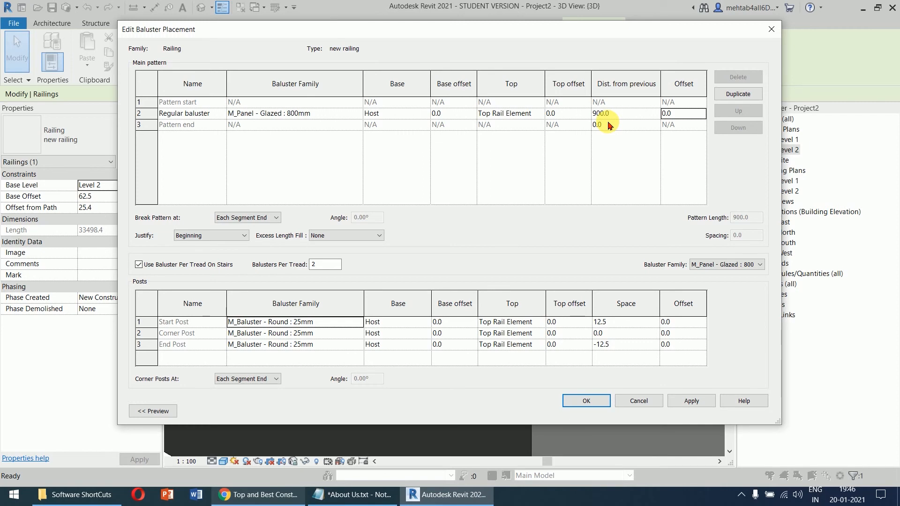
{"action": "left_click", "coordinate": [748, 263]}
{"action": "left_click", "coordinate": [733, 295]}
{"action": "left_click", "coordinate": [693, 403]}
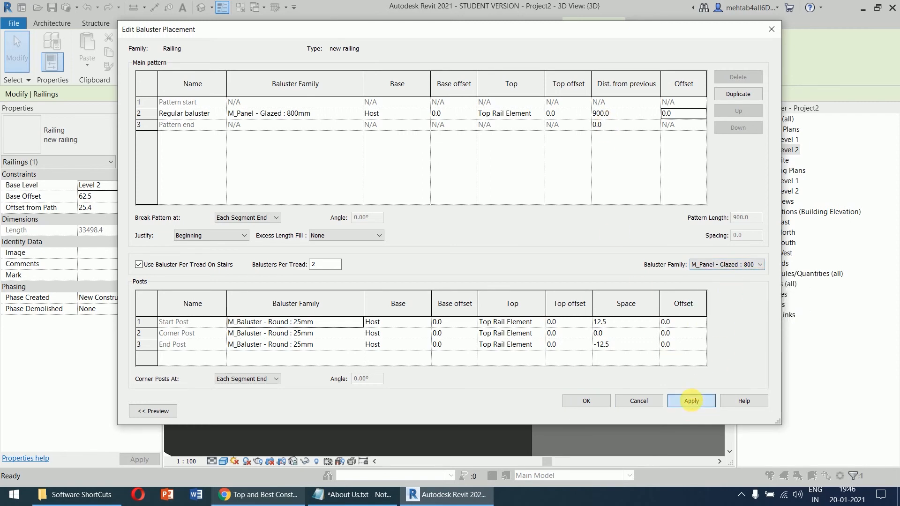
{"action": "left_click", "coordinate": [586, 400]}
{"action": "left_click", "coordinate": [634, 414]}
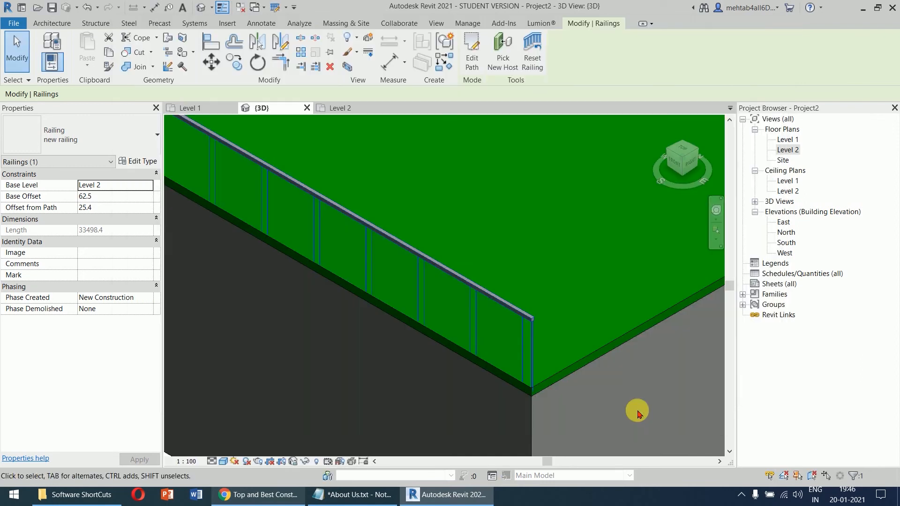
Step: Set the railing's baluster pattern justification to Spread Pattern To Fit, accept the type changes and clear the selection
{"action": "scroll", "coordinate": [530, 328], "scroll_direction": "up", "scroll_amount": 4}
{"action": "left_click", "coordinate": [324, 403]}
{"action": "middle_click_drag", "start_coordinate": [302, 290], "coordinate": [322, 361]}
{"action": "left_click", "coordinate": [404, 321]}
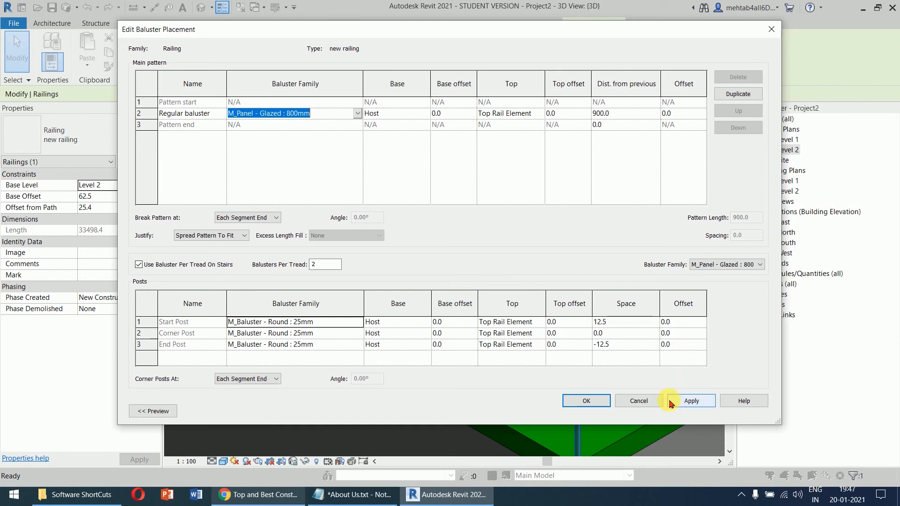
{"action": "left_click", "coordinate": [658, 402]}
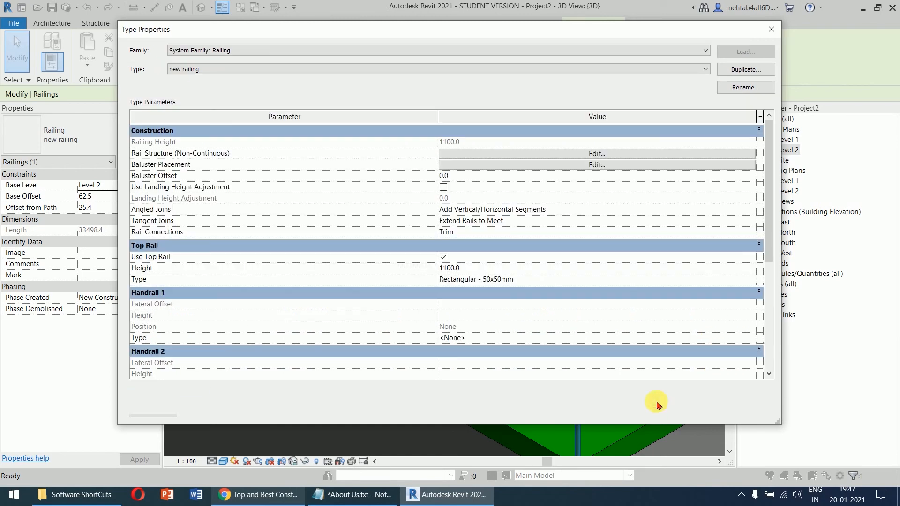
{"action": "left_click", "coordinate": [638, 412]}
{"action": "scroll", "coordinate": [488, 241], "scroll_direction": "down", "scroll_amount": 5}
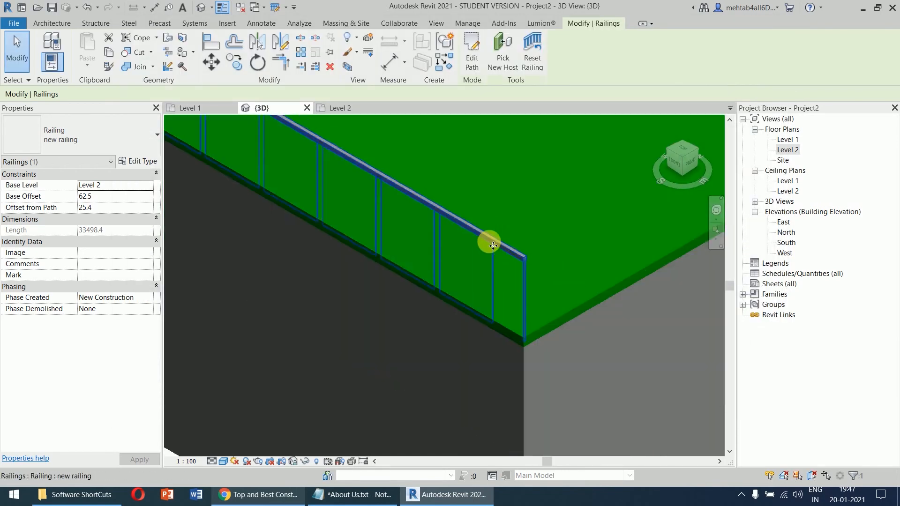
{"action": "key", "text": "Escape"}
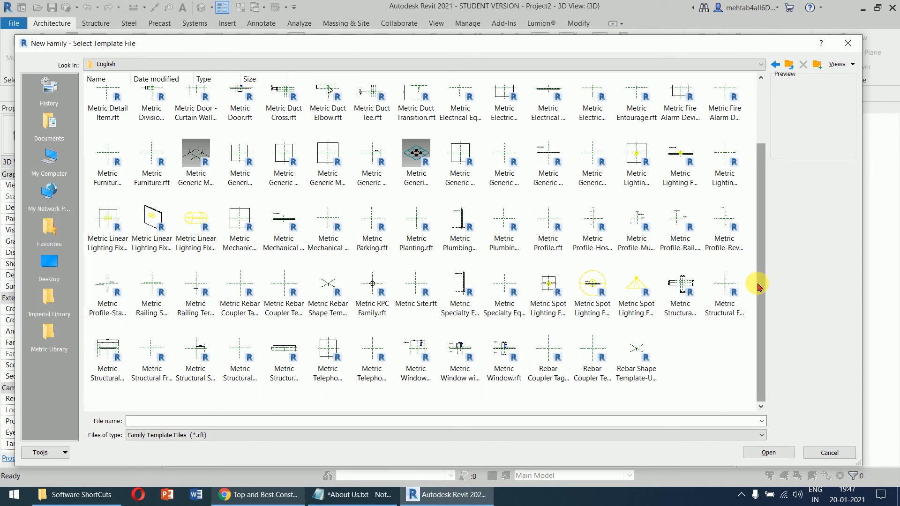
Step: Start a new family from the Metric Baluster.rft template
{"action": "scroll", "coordinate": [755, 187], "scroll_direction": "up", "scroll_amount": 3}
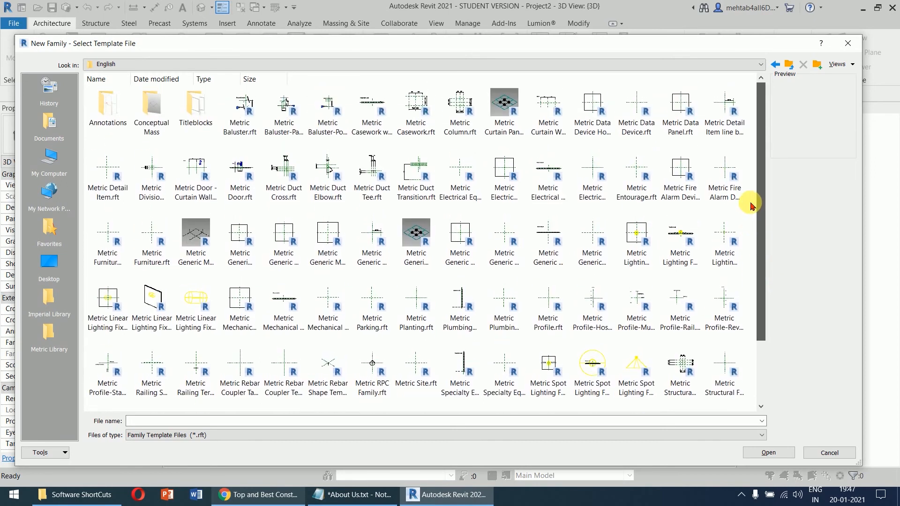
{"action": "left_click", "coordinate": [231, 129]}
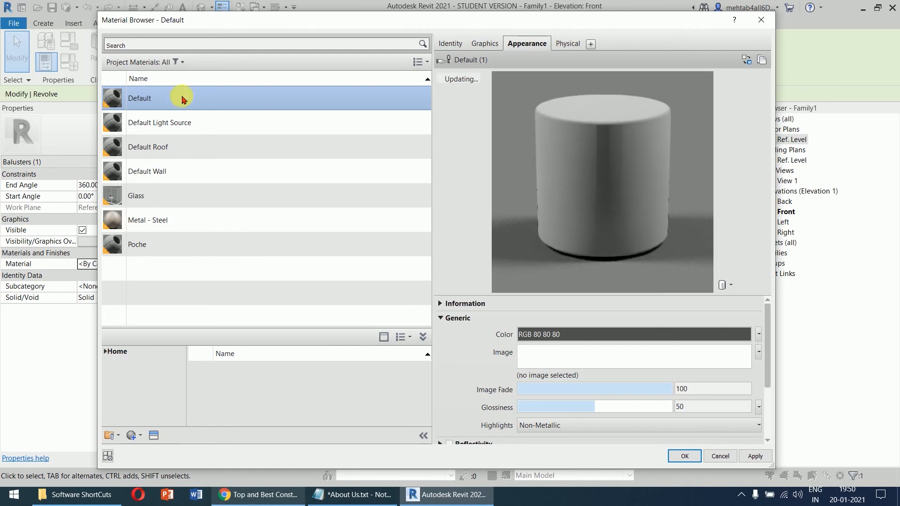
Step: Open the asset browser for the Default material of the revolved baluster solid
{"action": "left_click", "coordinate": [157, 440]}
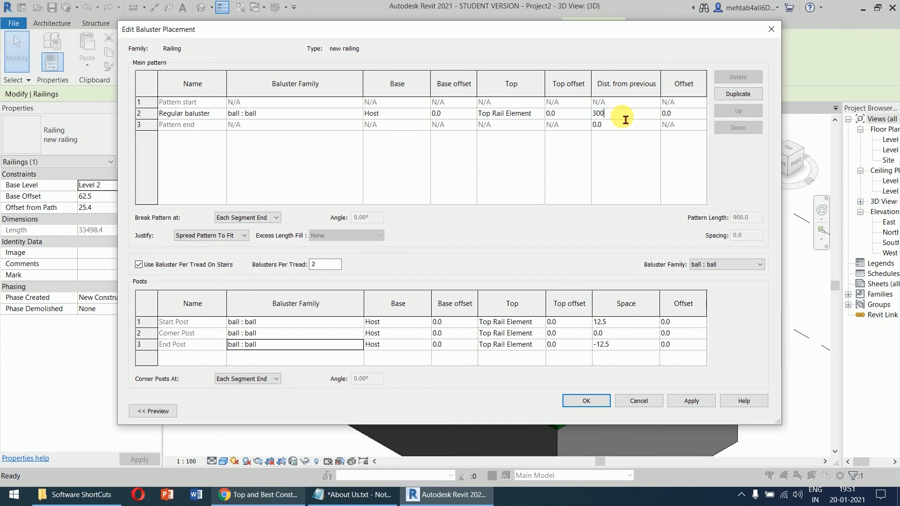
Step: Apply a distance from previous of 300 to the ball : ball regular baluster in the railing's baluster placement
{"action": "left_click", "coordinate": [692, 401]}
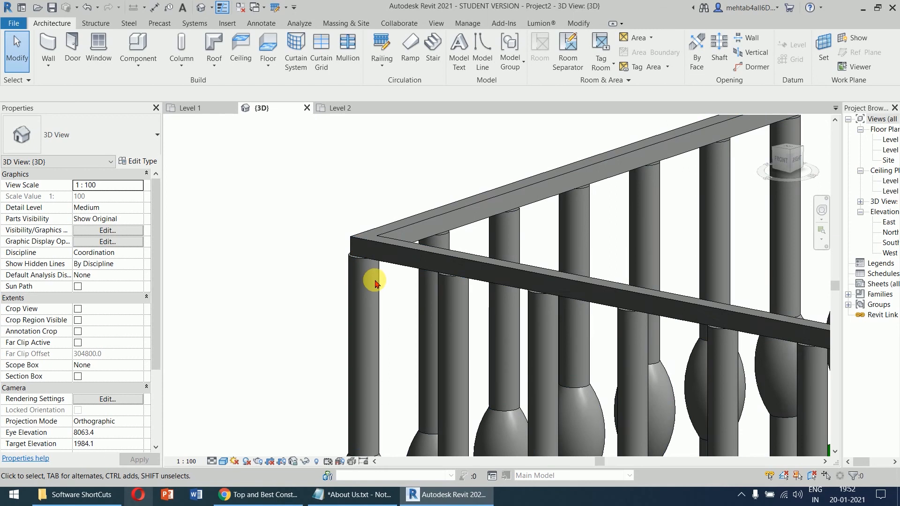
Step: Open the type properties of the Rectangular - 50x50mm top rail used by the flat-roof railing
{"action": "left_click", "coordinate": [394, 245]}
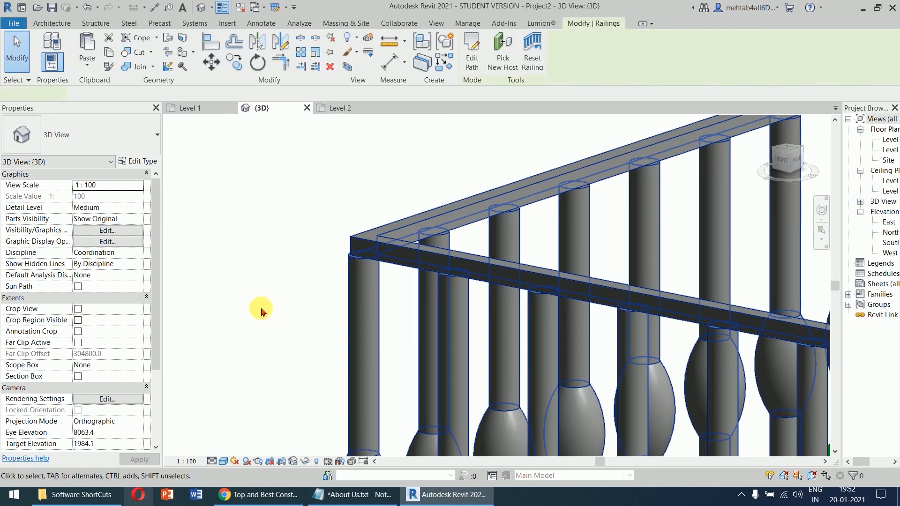
{"action": "left_click", "coordinate": [138, 162]}
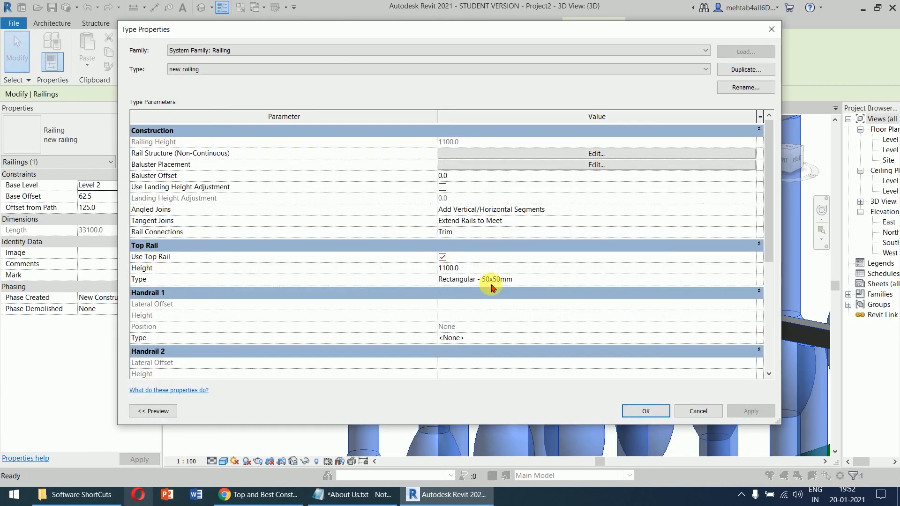
{"action": "left_click", "coordinate": [554, 280]}
{"action": "left_click", "coordinate": [553, 280]}
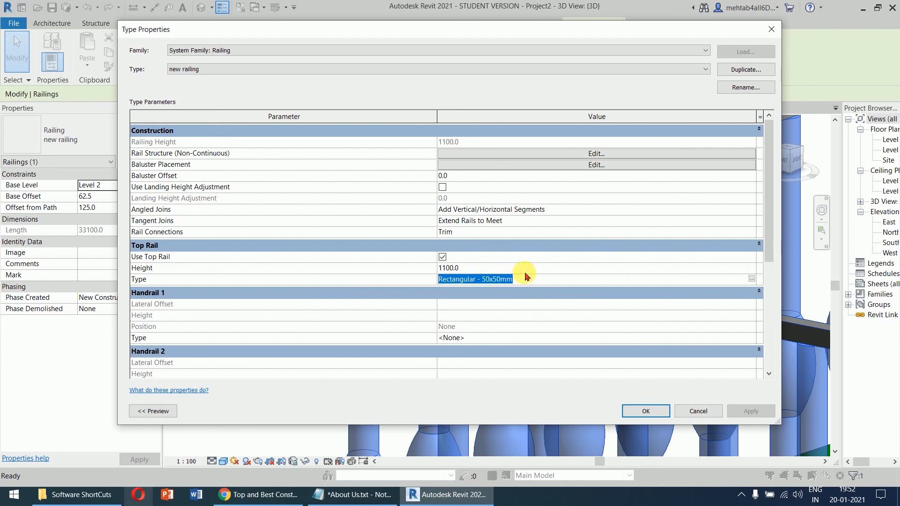
{"action": "left_click", "coordinate": [553, 266]}
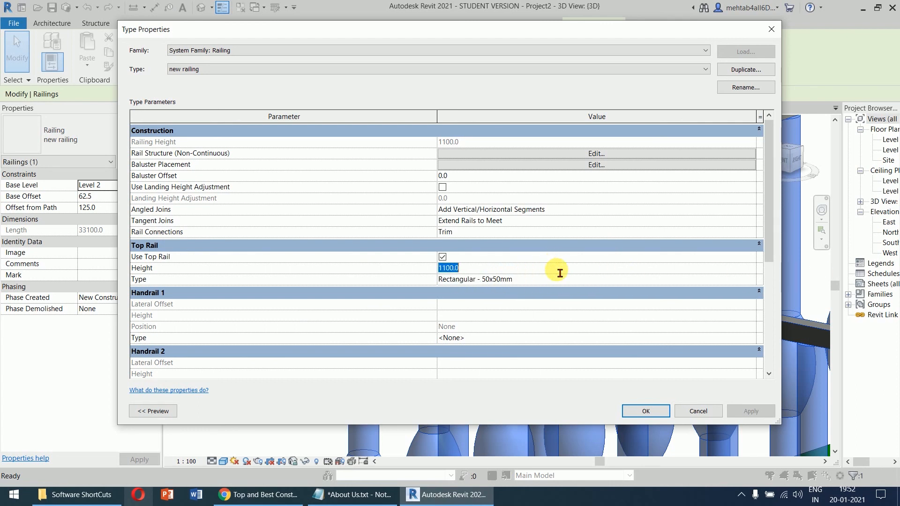
{"action": "left_click", "coordinate": [749, 279]}
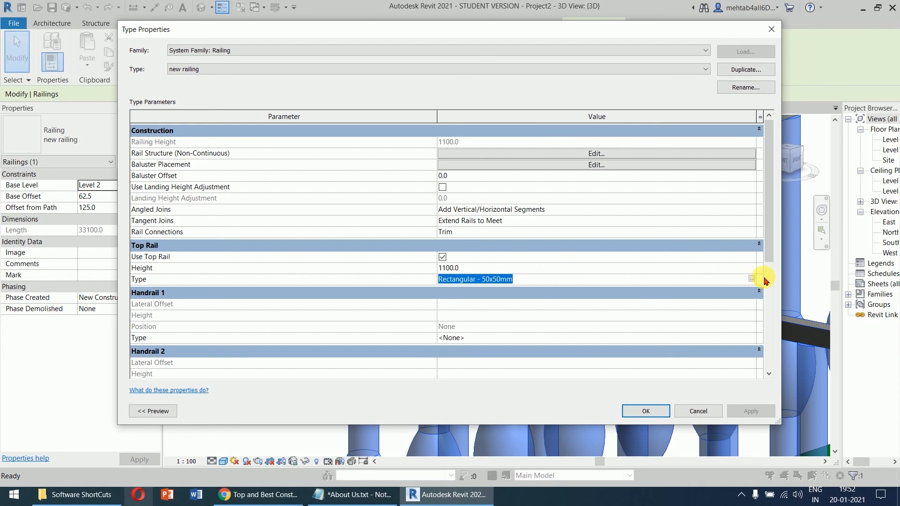
{"action": "left_click", "coordinate": [751, 281]}
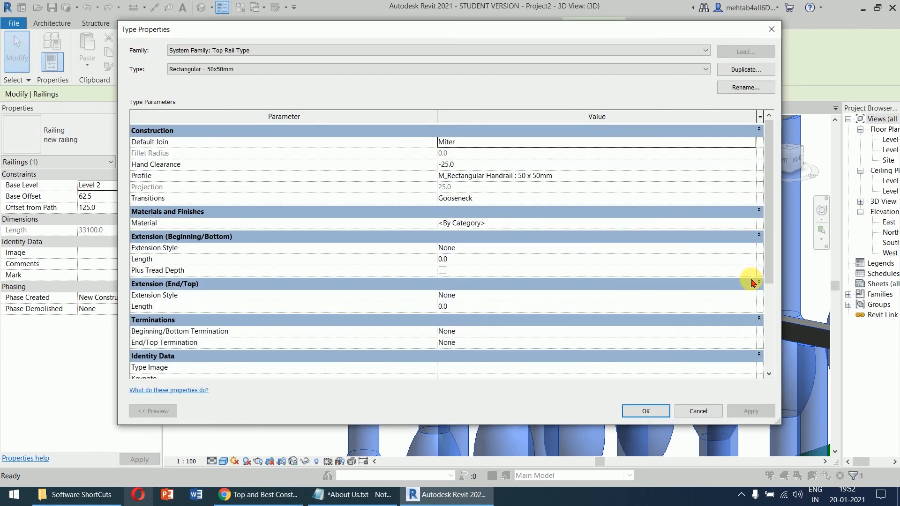
Step: Review the top rail's available profiles and its material setting, and close the type properties without changing them
{"action": "left_click_drag", "start_coordinate": [490, 33], "coordinate": [540, 48]}
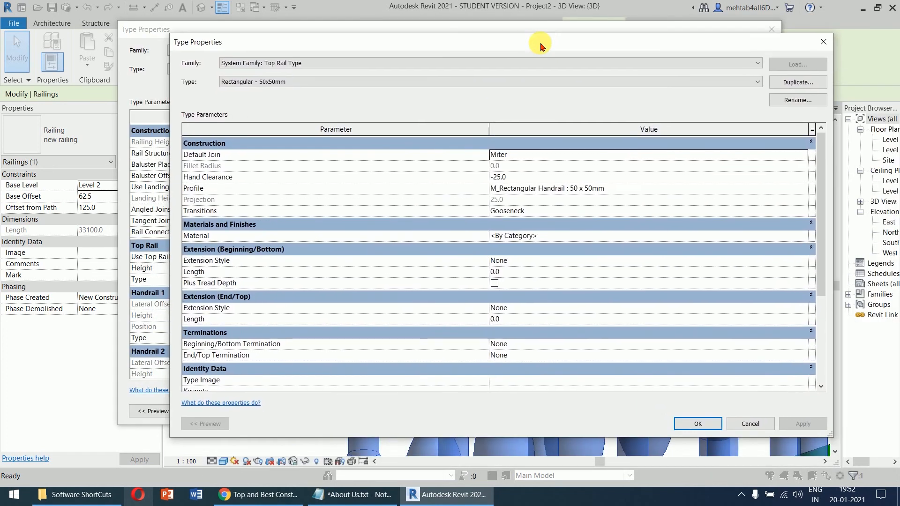
{"action": "left_click", "coordinate": [568, 193]}
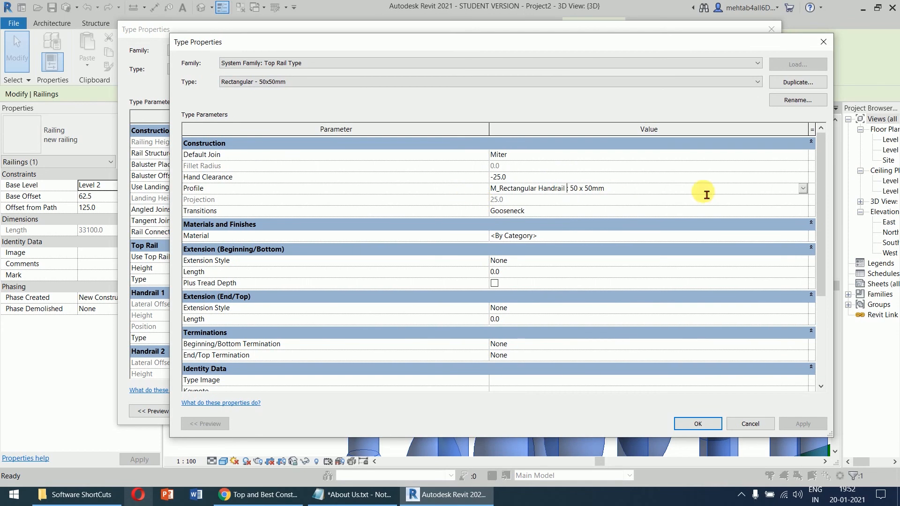
{"action": "left_click", "coordinate": [802, 192]}
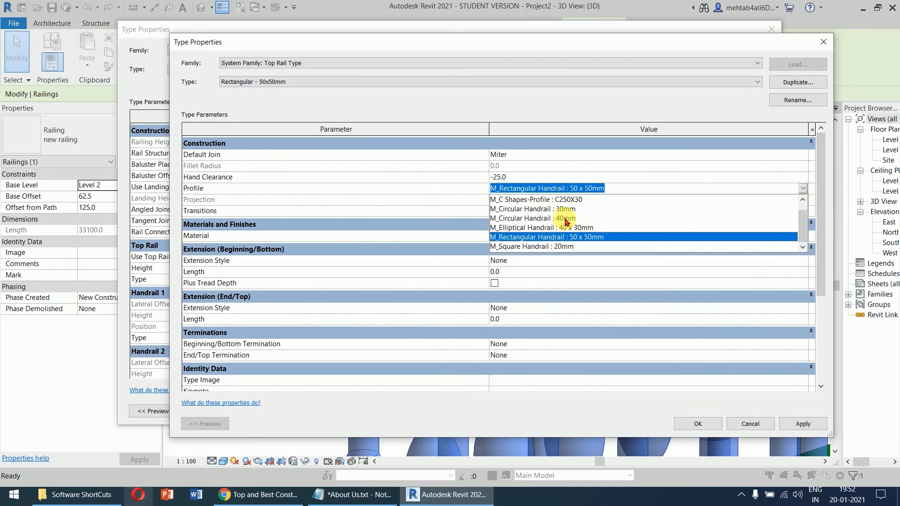
{"action": "scroll", "coordinate": [566, 219], "scroll_direction": "up", "scroll_amount": 1}
{"action": "scroll", "coordinate": [565, 219], "scroll_direction": "down", "scroll_amount": 1}
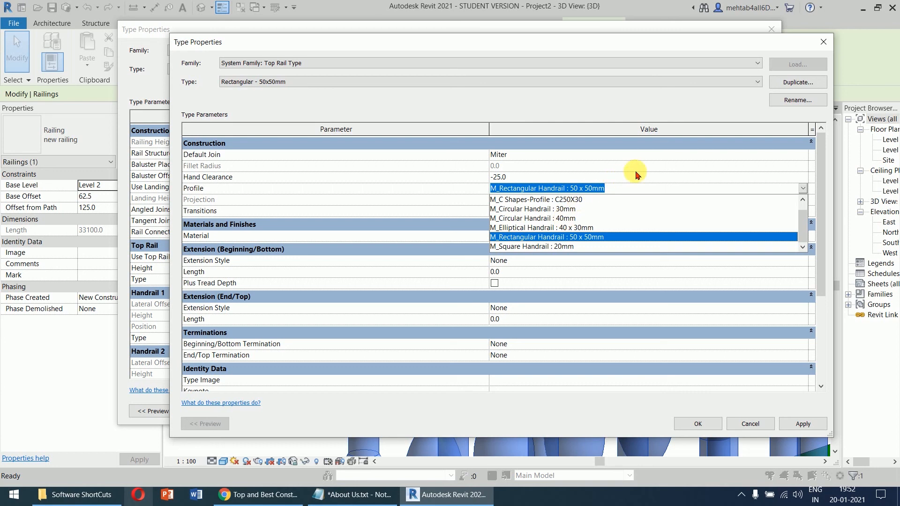
{"action": "left_click", "coordinate": [622, 194]}
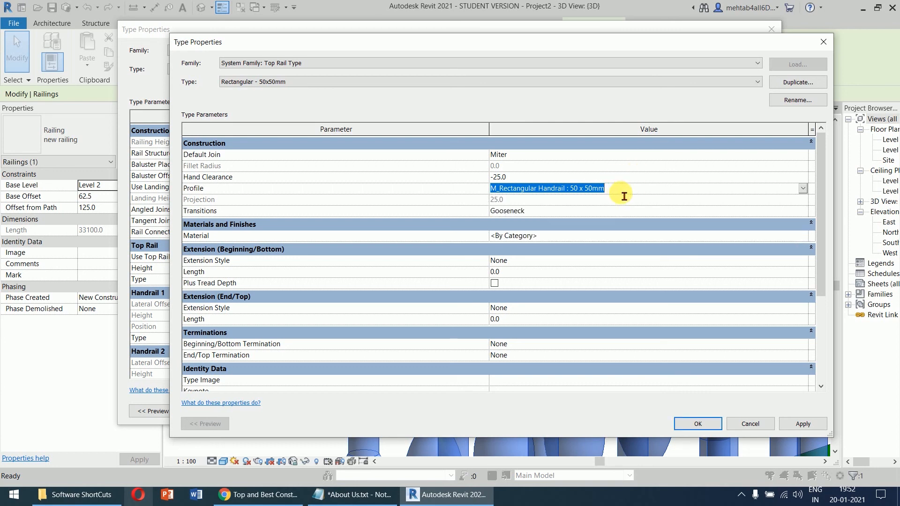
{"action": "left_click", "coordinate": [609, 238]}
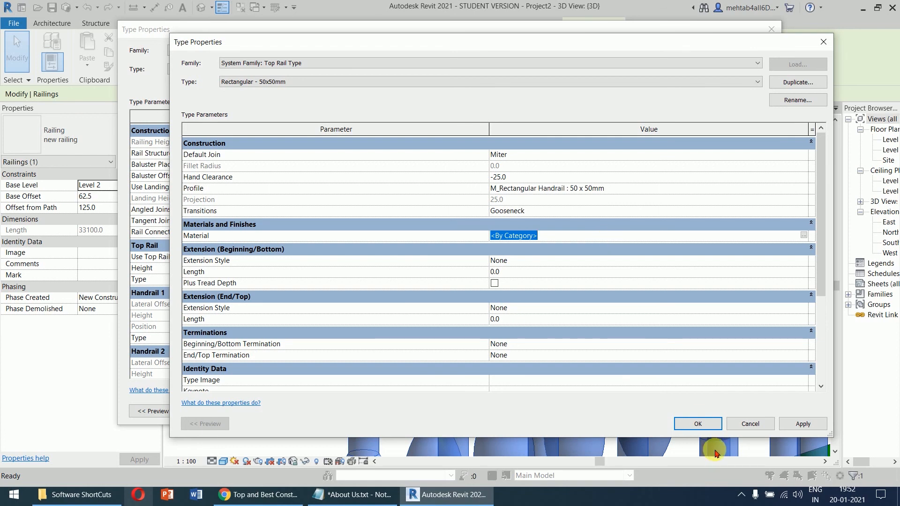
{"action": "left_click", "coordinate": [700, 424]}
{"action": "left_click", "coordinate": [658, 414]}
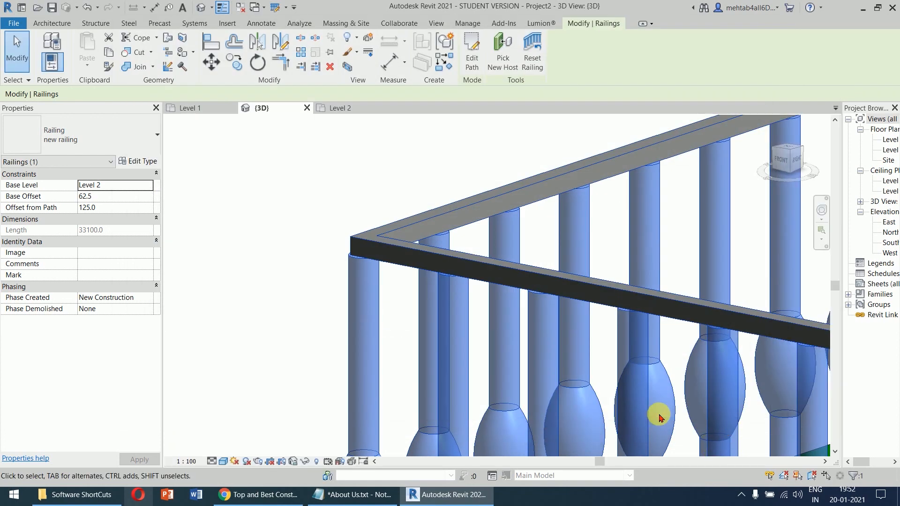
Step: Clear the railing selection and inspect the whole baluster railing around the flat roof
{"action": "left_click", "coordinate": [370, 169]}
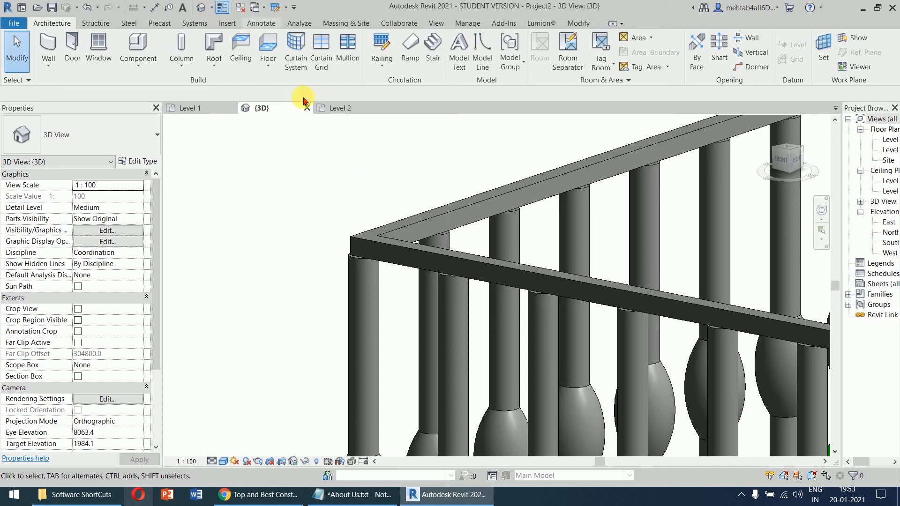
{"action": "scroll", "coordinate": [422, 253], "scroll_direction": "down", "scroll_amount": 5}
{"action": "scroll", "coordinate": [487, 268], "scroll_direction": "down", "scroll_amount": 6}
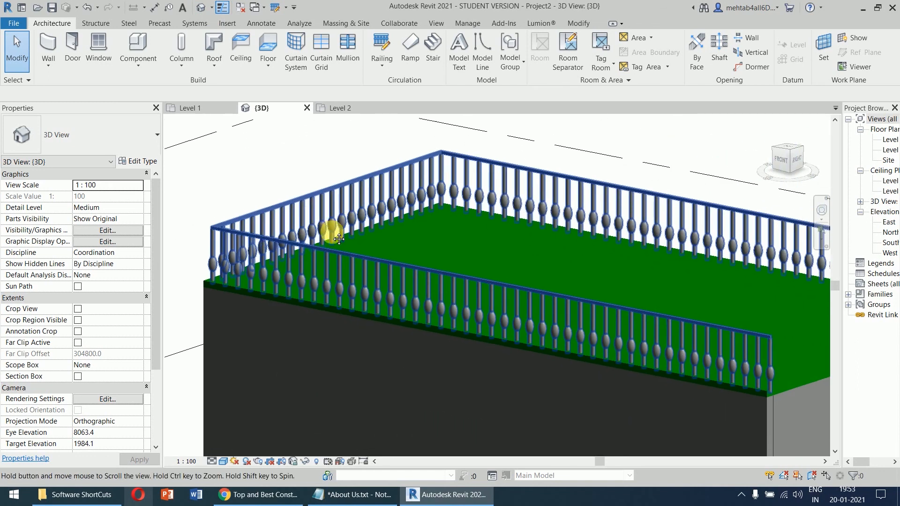